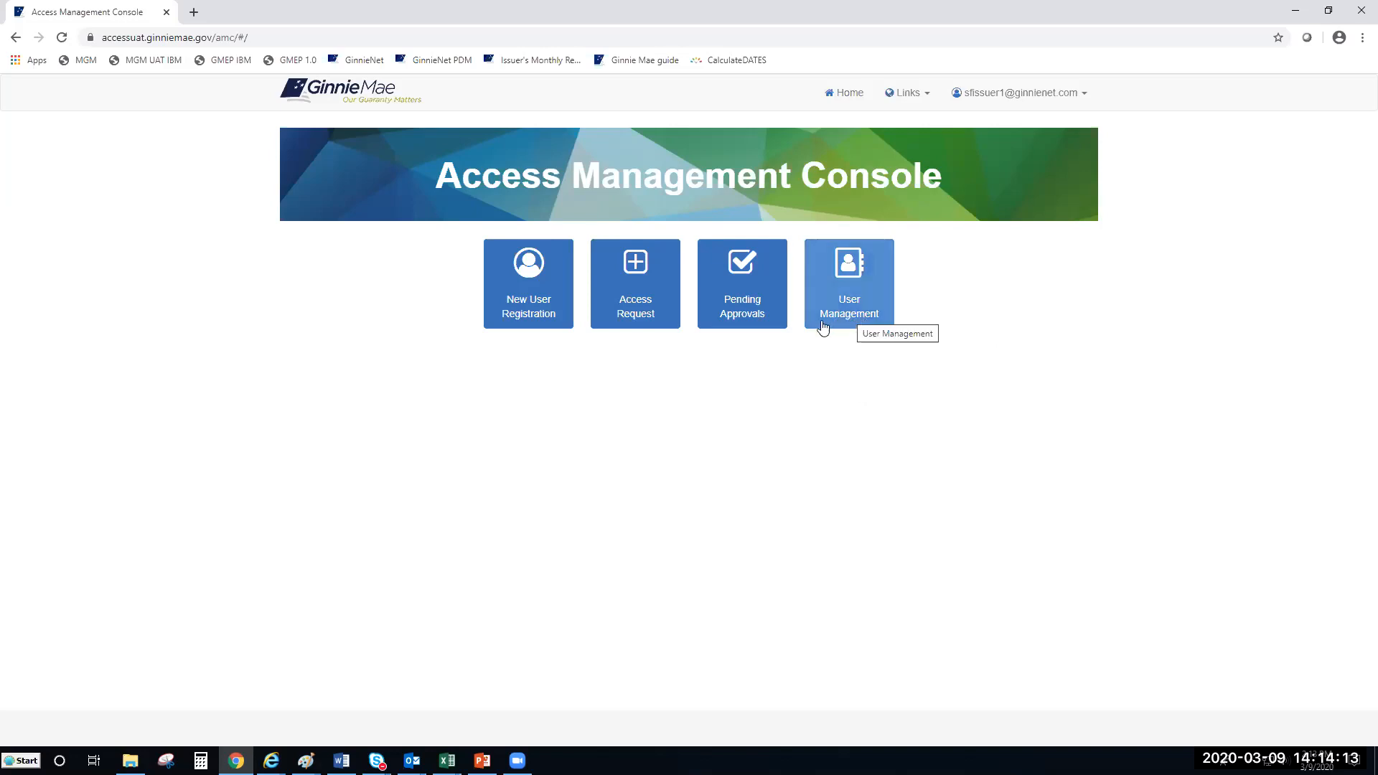
Step: In User Management, go to page 2 of the user list and open Three, SFIssuer's profile
{"action": "left_click", "coordinate": [850, 325]}
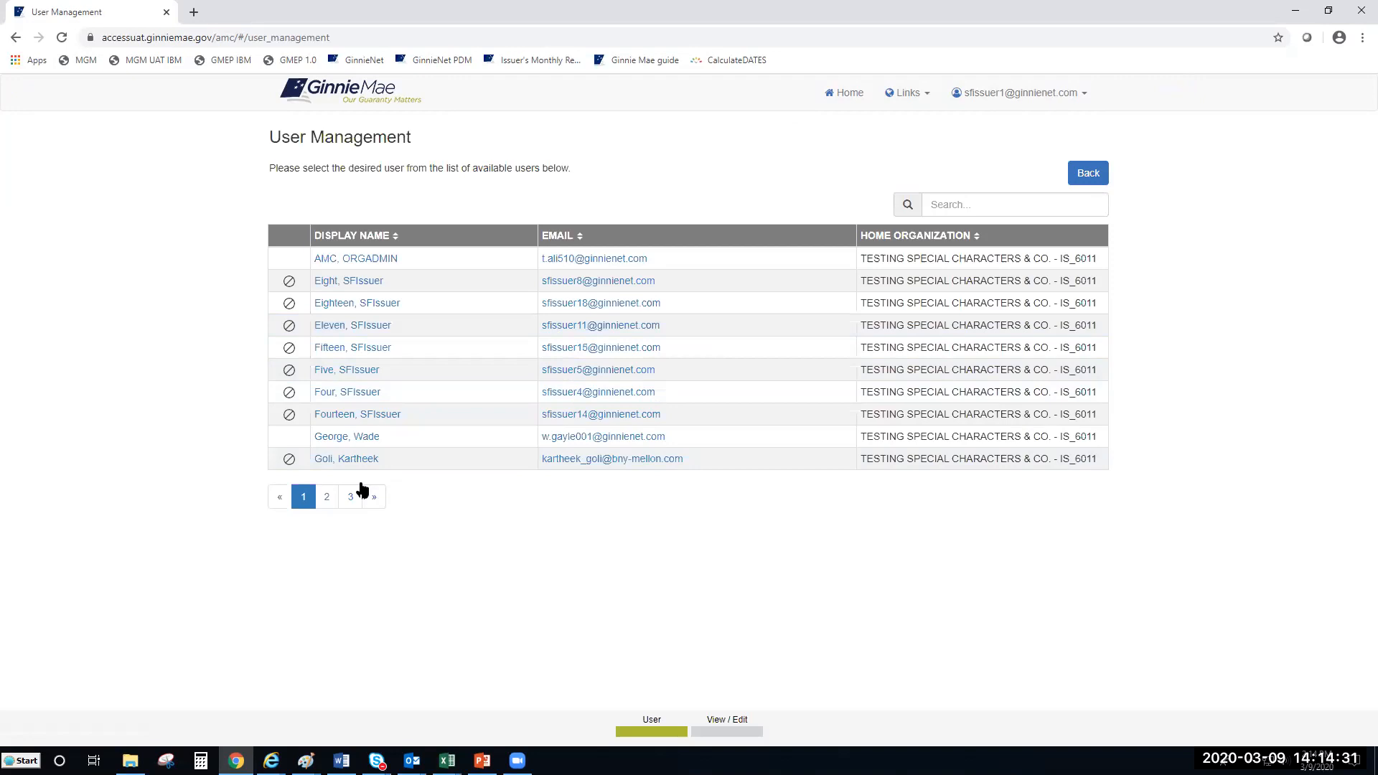
{"action": "left_click", "coordinate": [327, 495]}
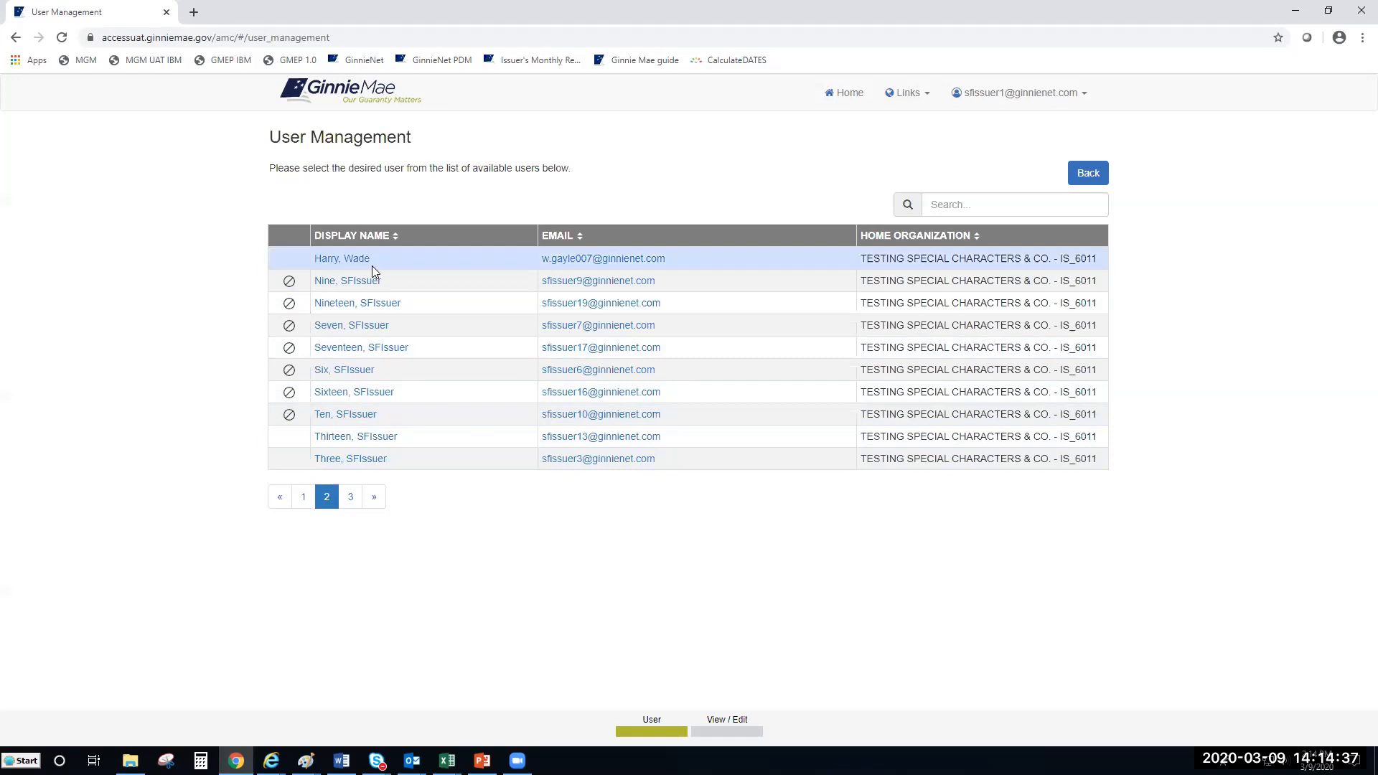
{"action": "left_click", "coordinate": [353, 465]}
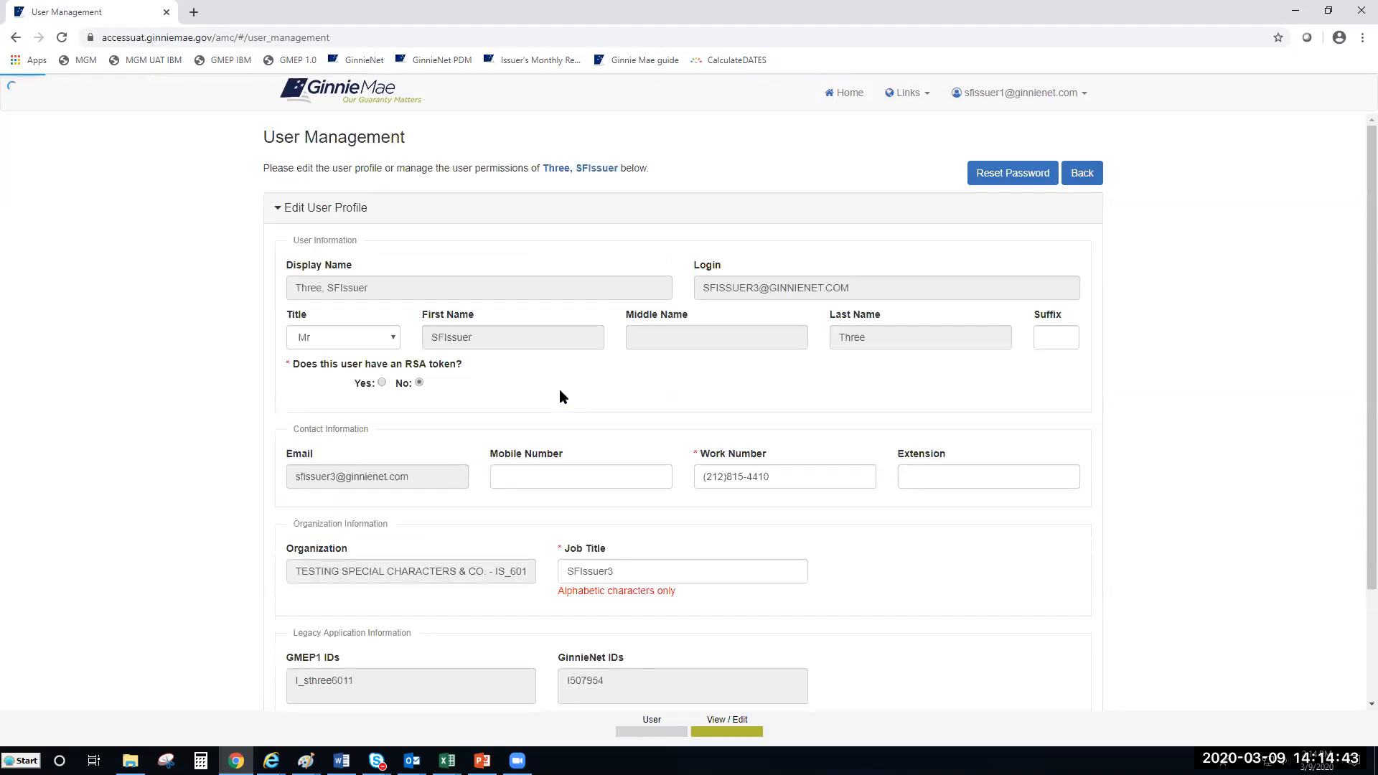
Step: Expand Manage User Permissions to show the user's REVOKED, PENDING, CONFIRMED and APPROVED functional roles
{"action": "scroll", "coordinate": [565, 381], "scroll_direction": "down", "scroll_amount": 2}
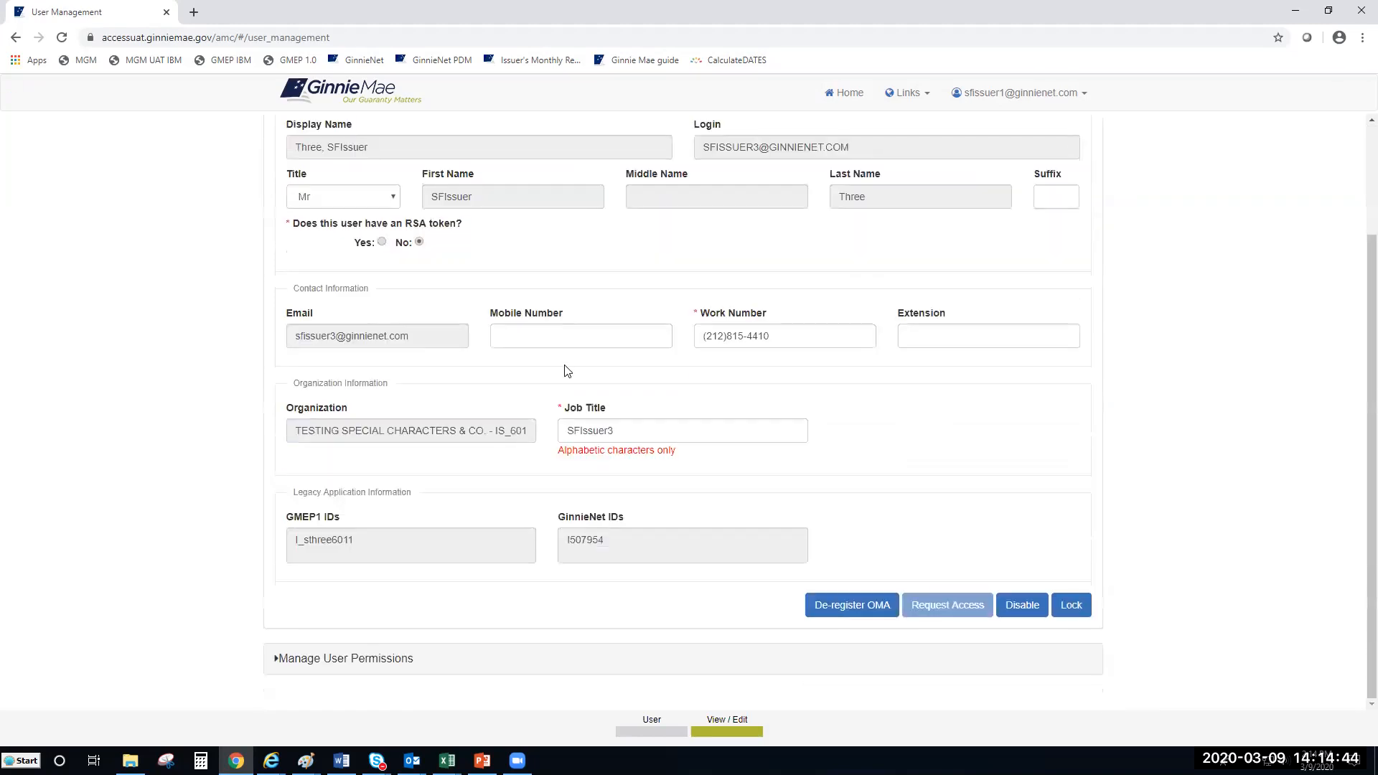
{"action": "left_click", "coordinate": [365, 667]}
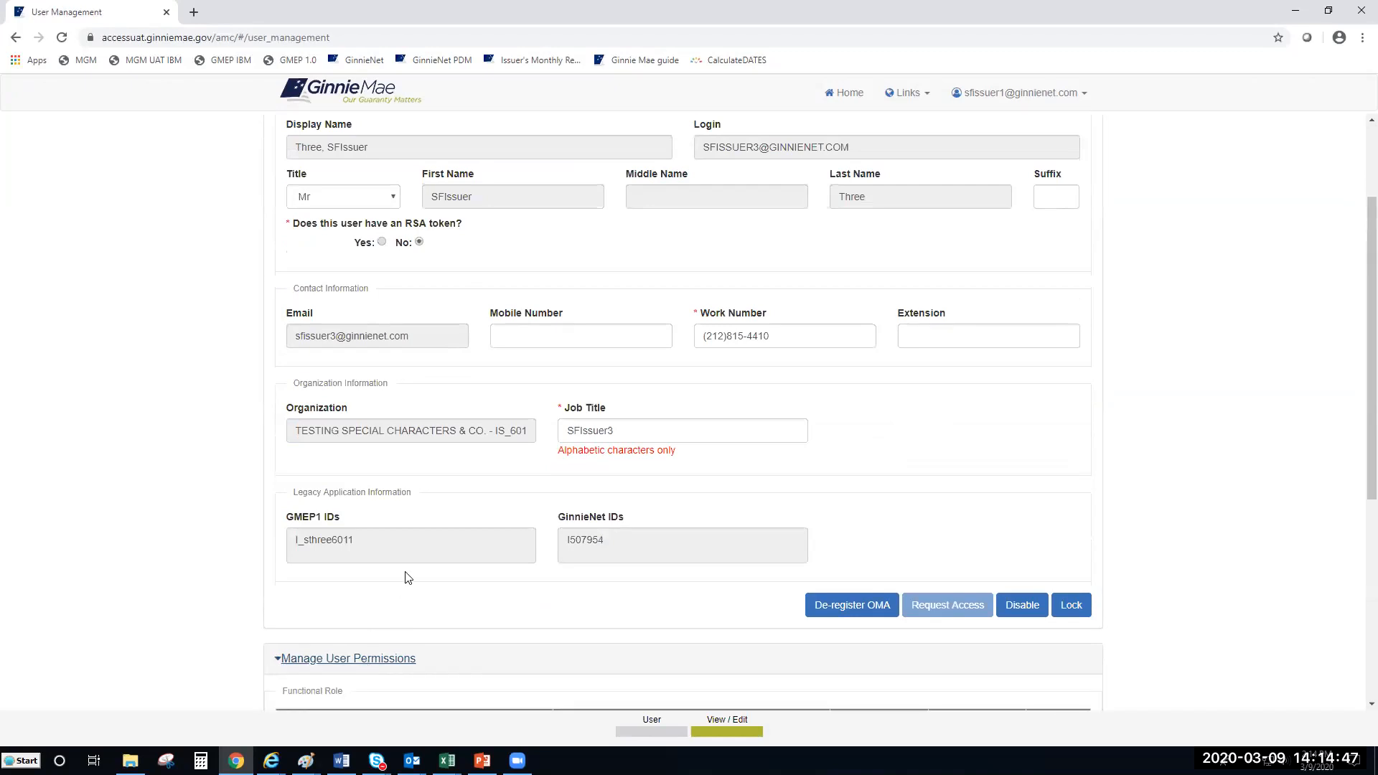
{"action": "scroll", "coordinate": [433, 544], "scroll_direction": "down", "scroll_amount": 4}
{"action": "scroll", "coordinate": [443, 524], "scroll_direction": "down", "scroll_amount": 3}
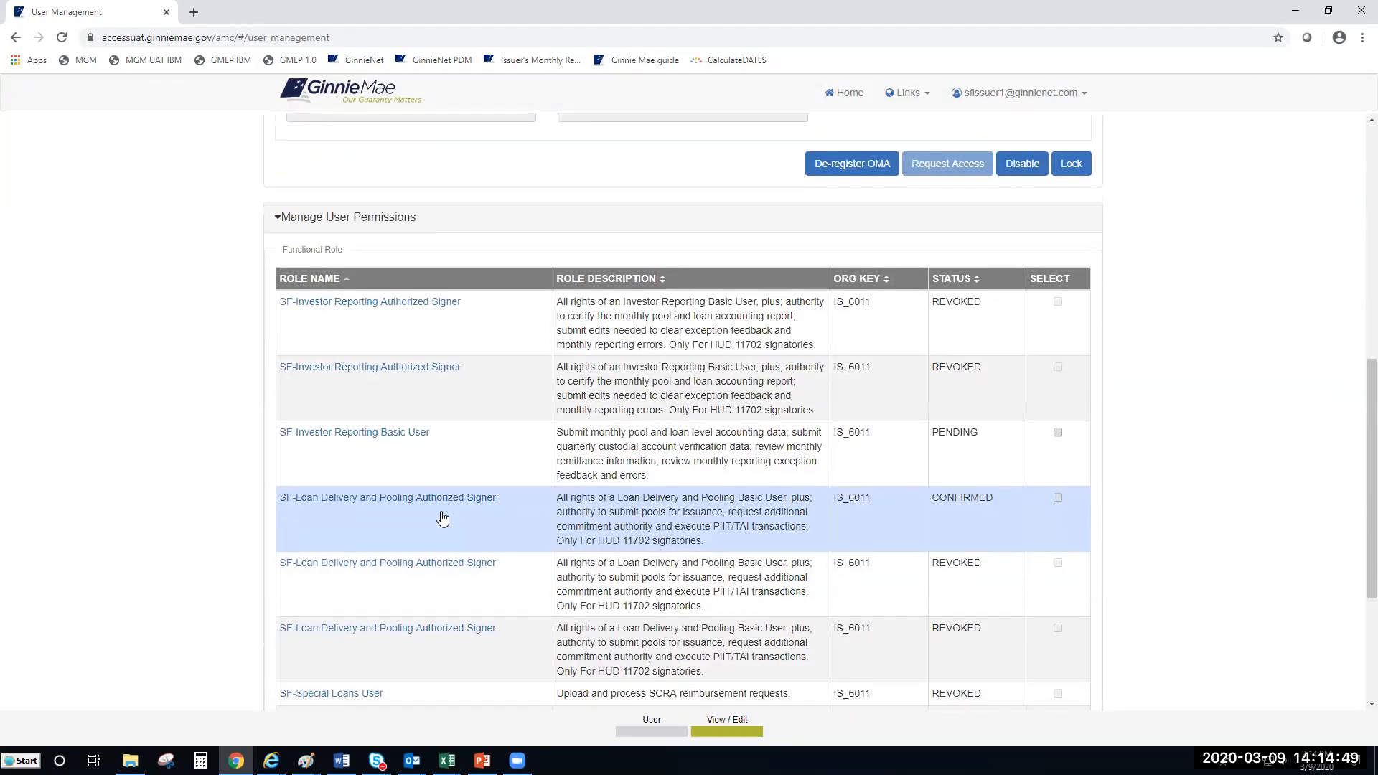
{"action": "left_click_drag", "start_coordinate": [1356, 396], "coordinate": [1356, 411]}
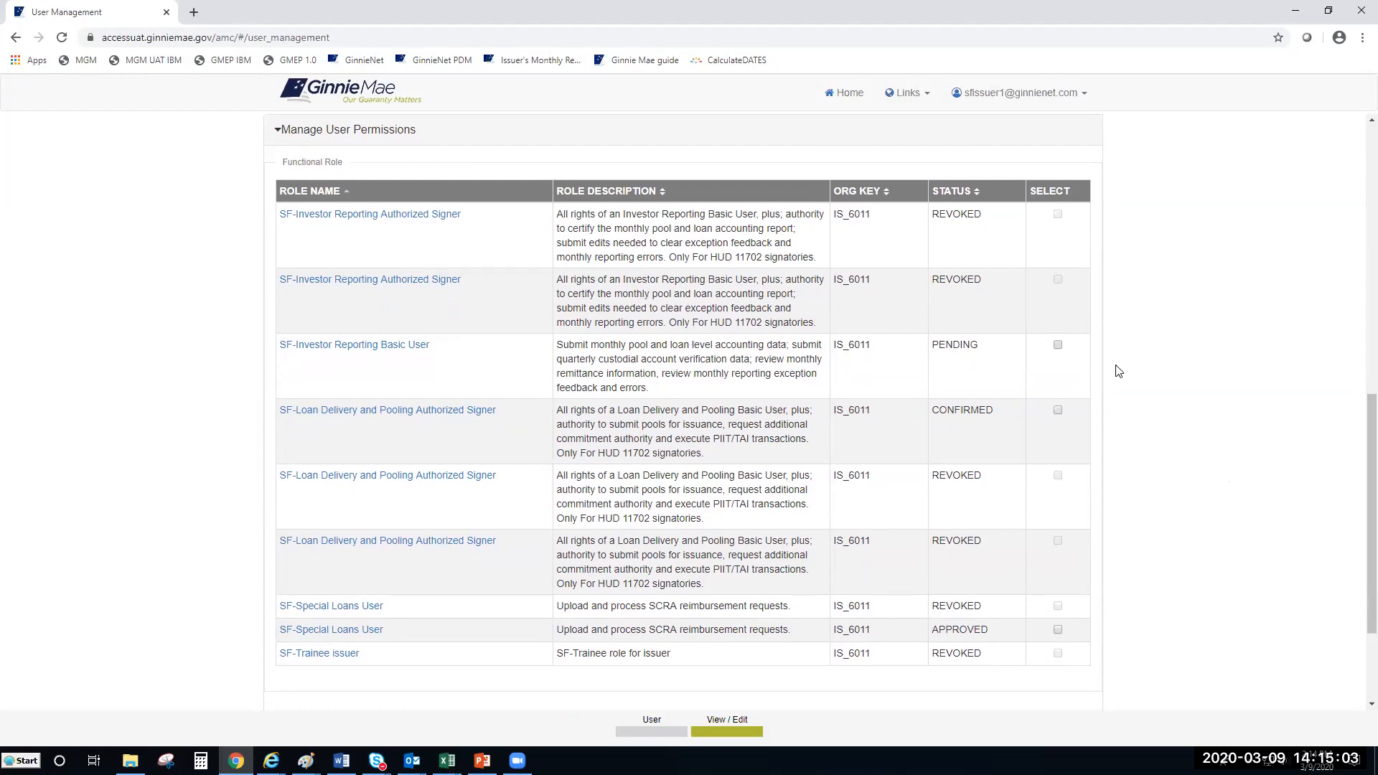
{"action": "left_click", "coordinate": [963, 370]}
{"action": "left_click", "coordinate": [945, 422]}
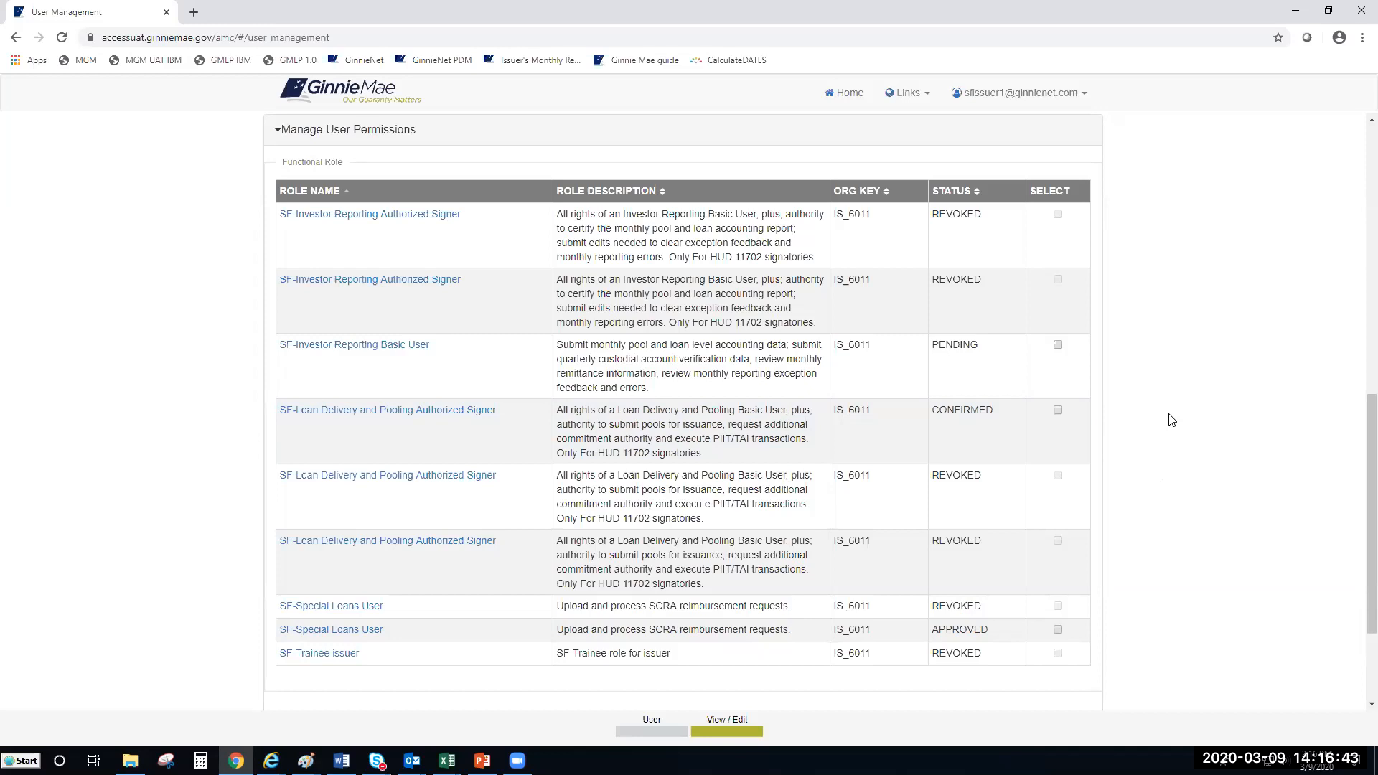
{"action": "left_click", "coordinate": [400, 416]}
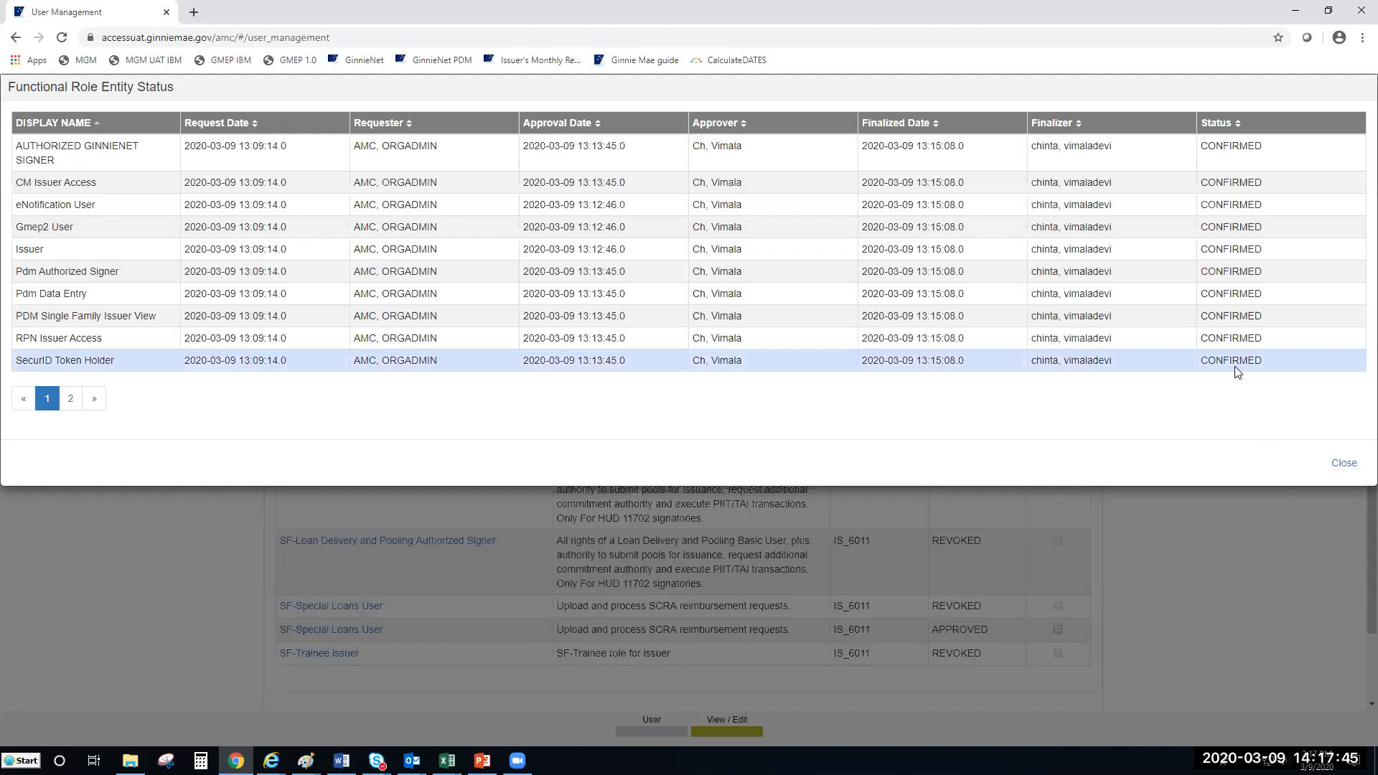
{"action": "left_click", "coordinate": [1346, 470]}
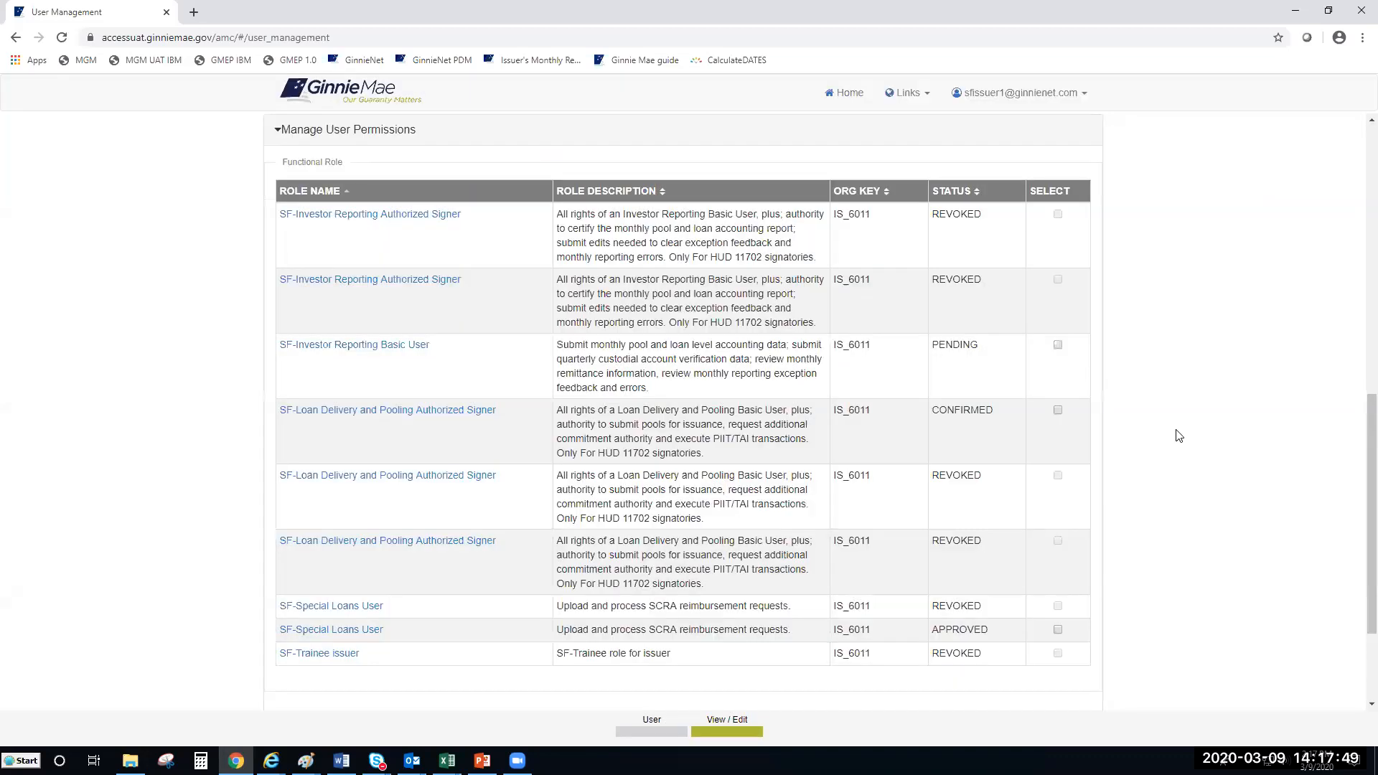
Step: Return to the user list, open the first user on page 2, and start an access request
{"action": "scroll", "coordinate": [1055, 380], "scroll_direction": "up", "scroll_amount": 7}
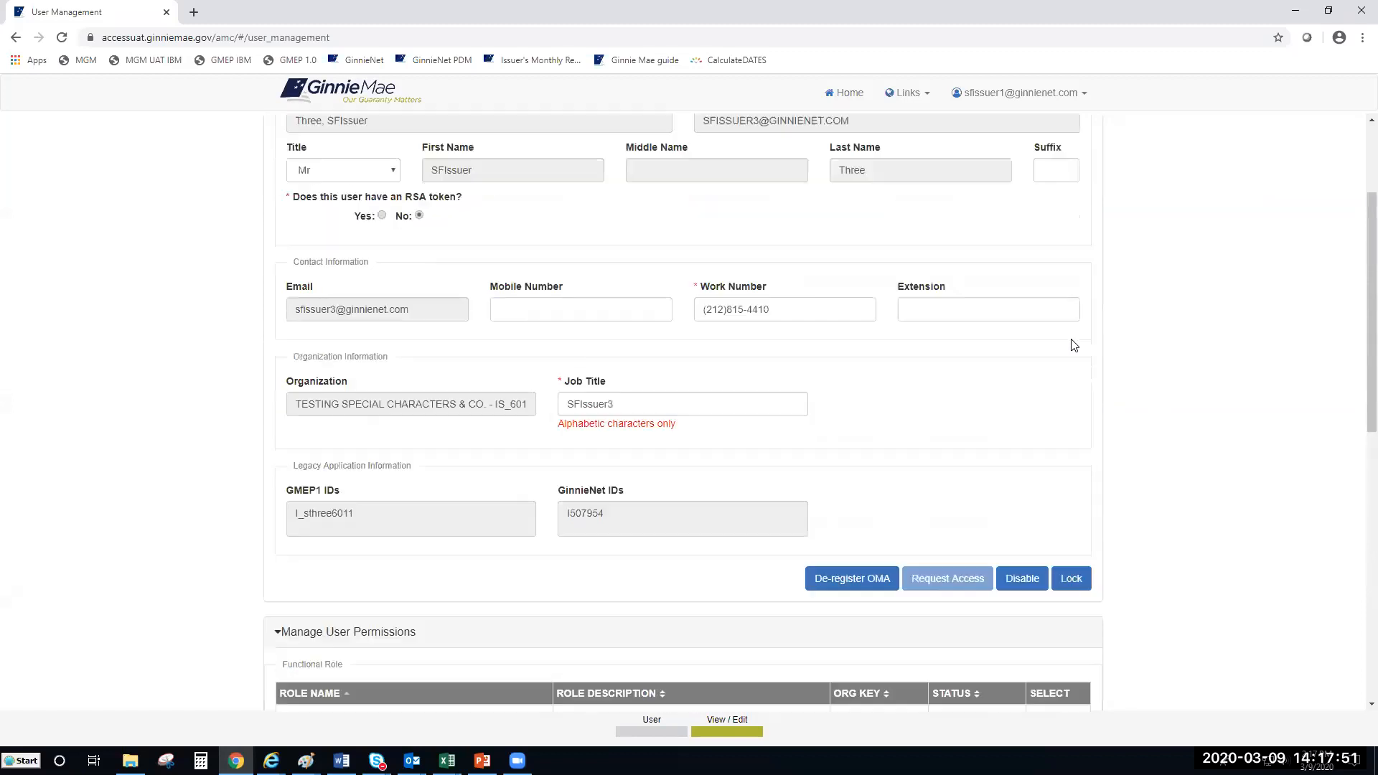
{"action": "scroll", "coordinate": [1074, 345], "scroll_direction": "up", "scroll_amount": 3}
{"action": "left_click", "coordinate": [1087, 172]}
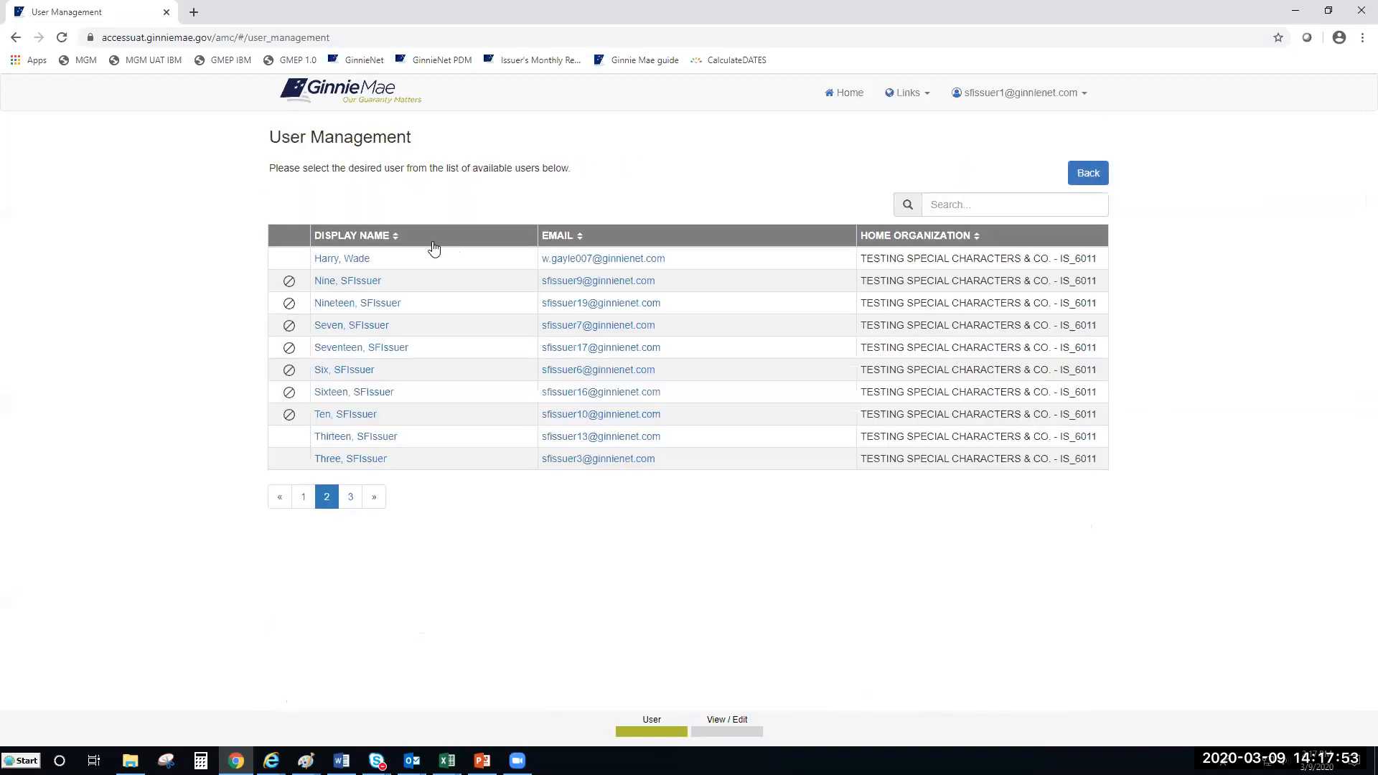
{"action": "left_click", "coordinate": [361, 261]}
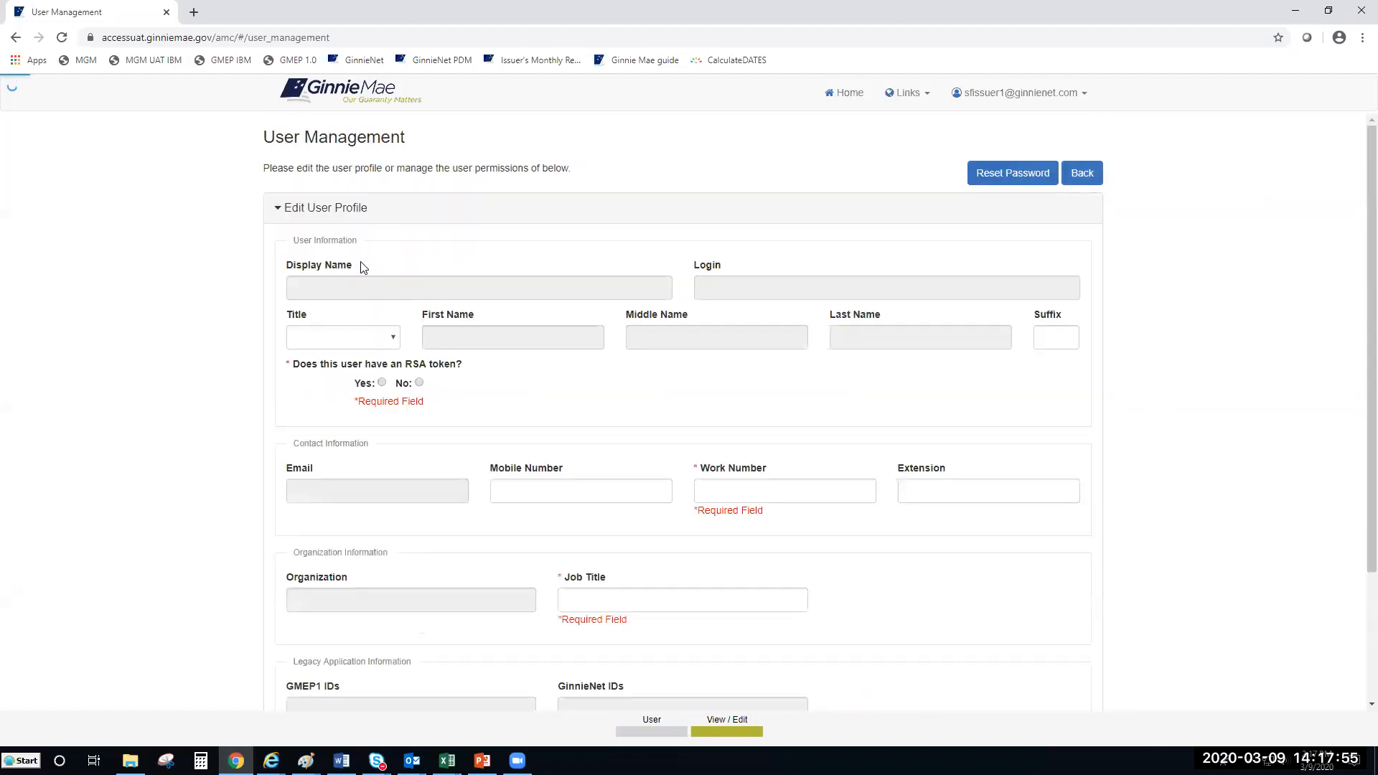
{"action": "scroll", "coordinate": [535, 348], "scroll_direction": "down", "scroll_amount": 2}
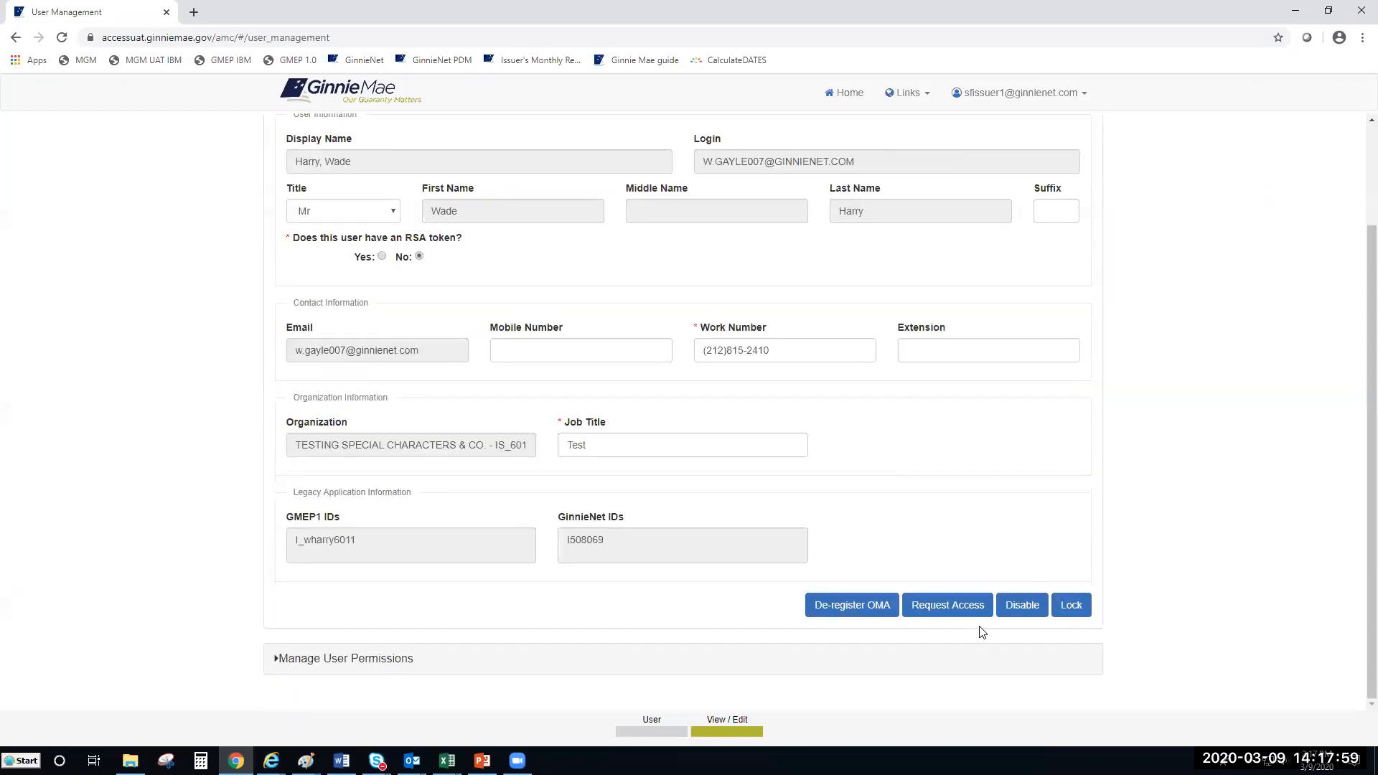
{"action": "left_click", "coordinate": [944, 612]}
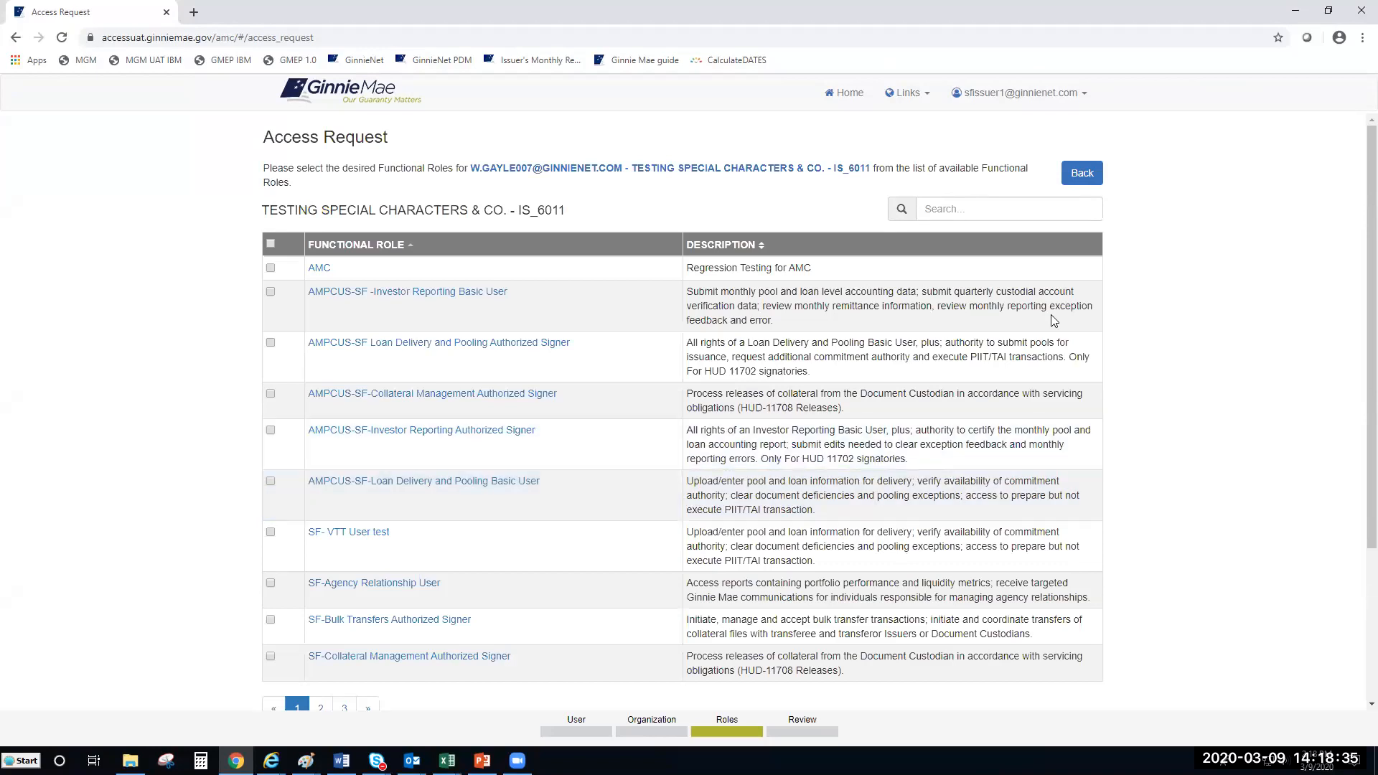
Step: View page 2 of the IS_6011 functional roles, then leave the Access Request page
{"action": "scroll", "coordinate": [1234, 331], "scroll_direction": "down", "scroll_amount": 1}
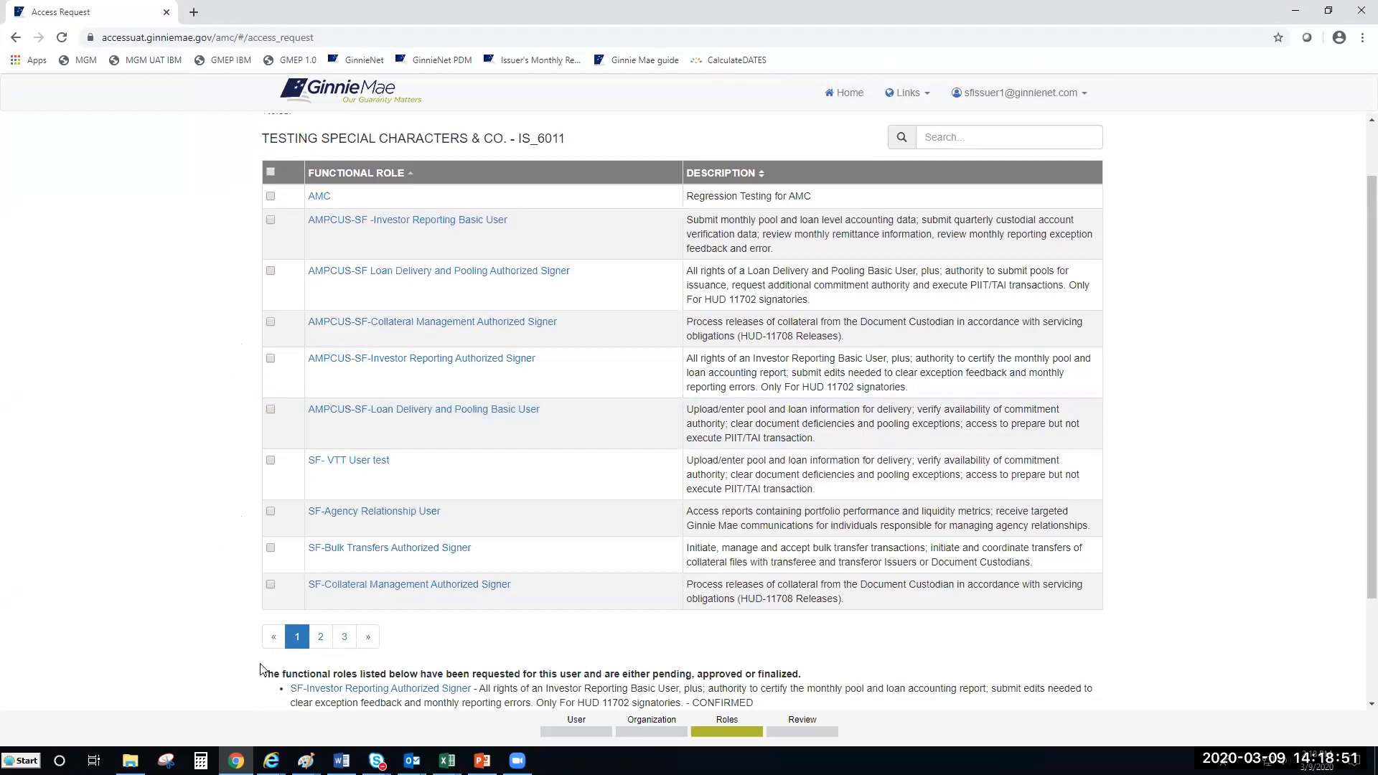
{"action": "left_click", "coordinate": [320, 638]}
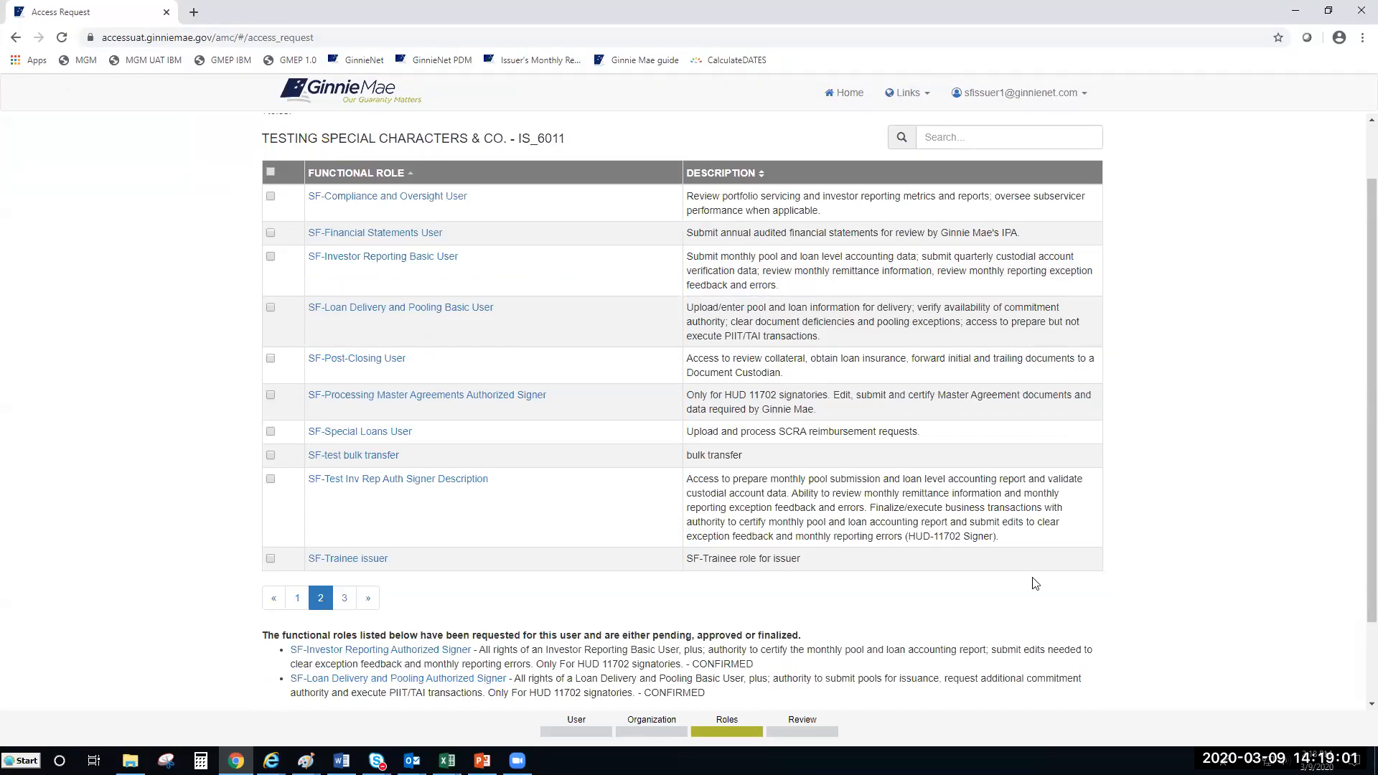
{"action": "scroll", "coordinate": [1170, 434], "scroll_direction": "up", "scroll_amount": 1}
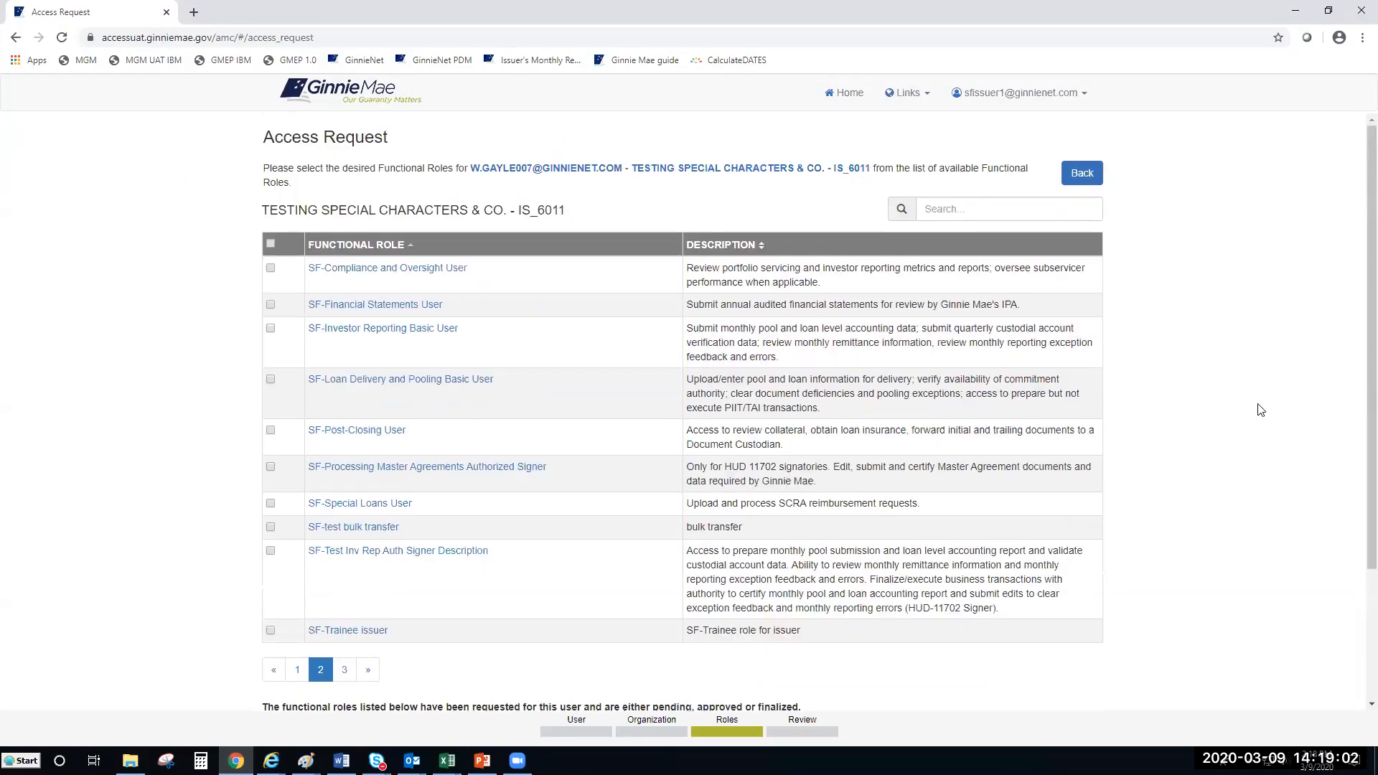
{"action": "left_click", "coordinate": [1094, 174]}
Step: Return home, reopen User Management at page 2, and open the first user's profile
{"action": "left_click", "coordinate": [1085, 178]}
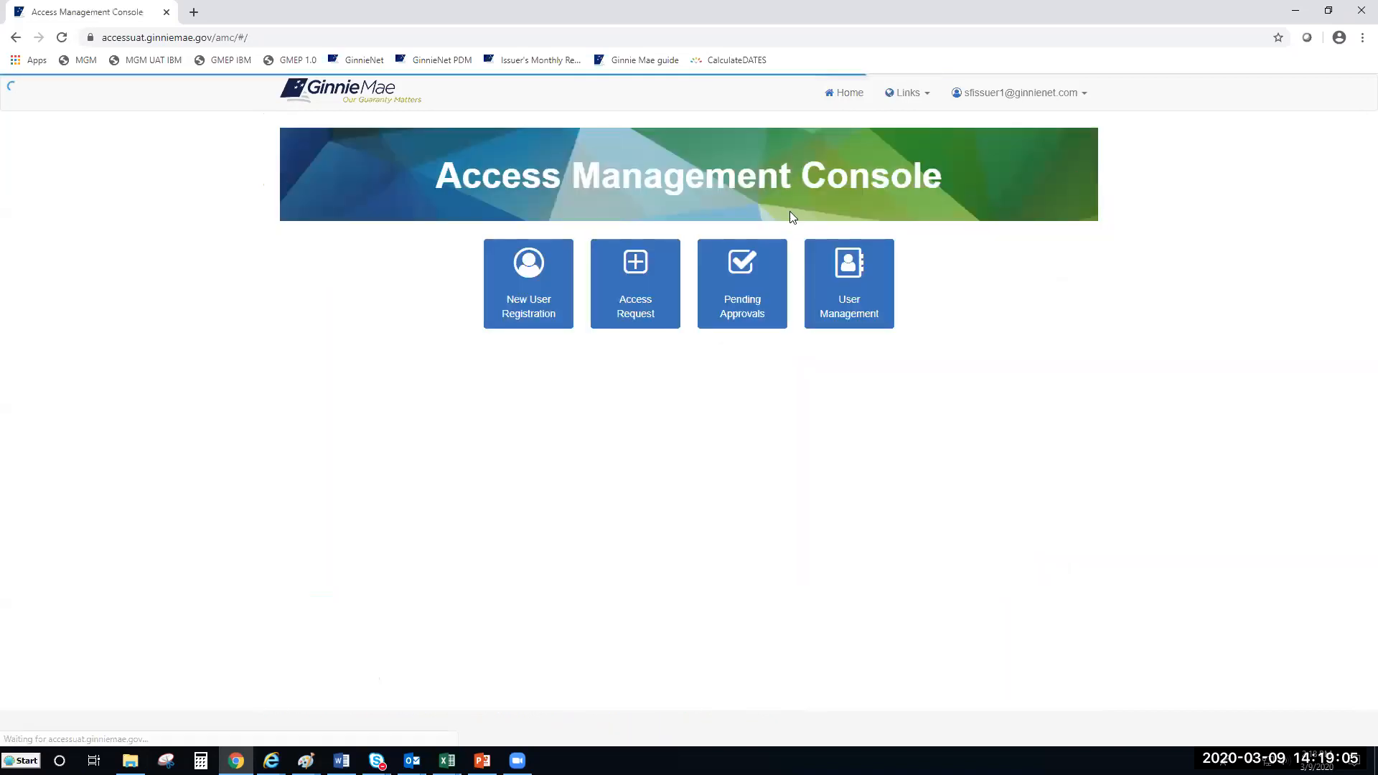
{"action": "left_click", "coordinate": [853, 316]}
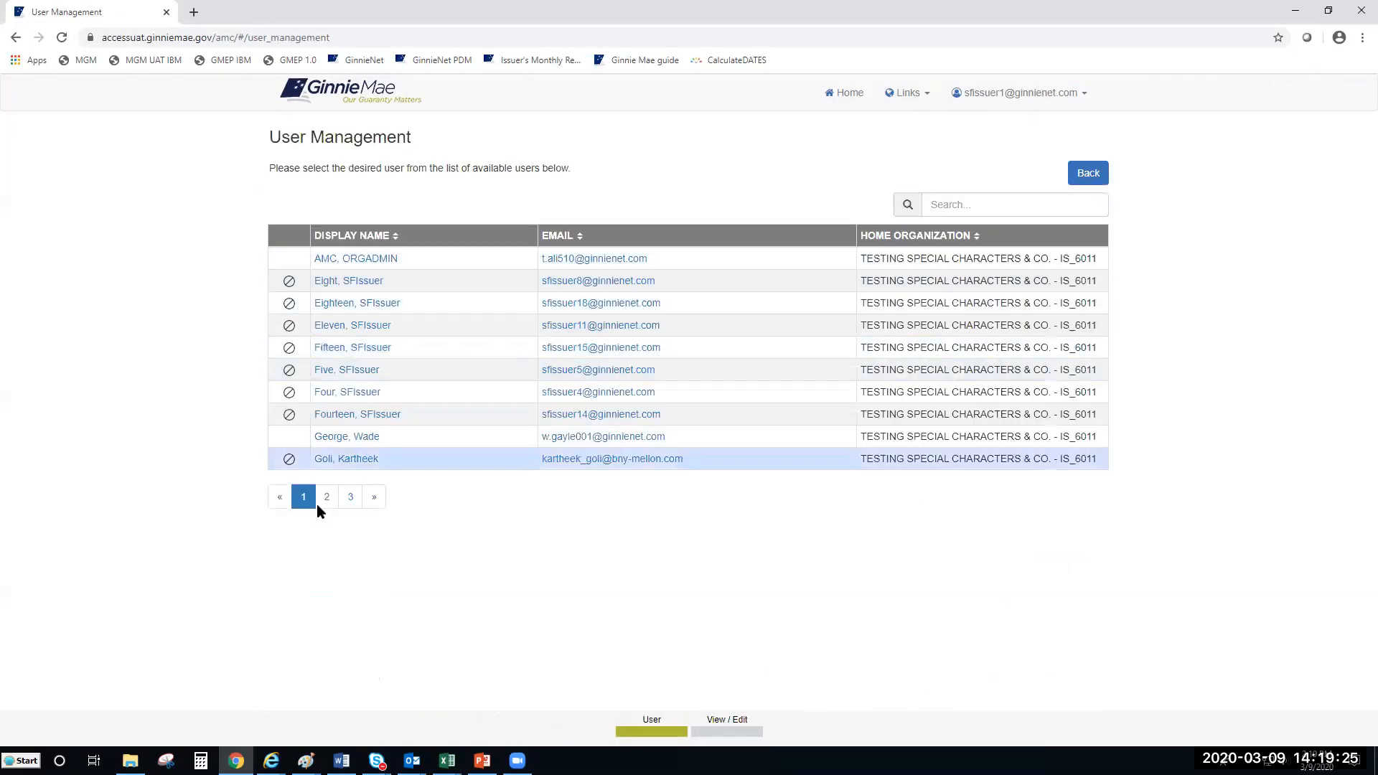
{"action": "left_click", "coordinate": [327, 498]}
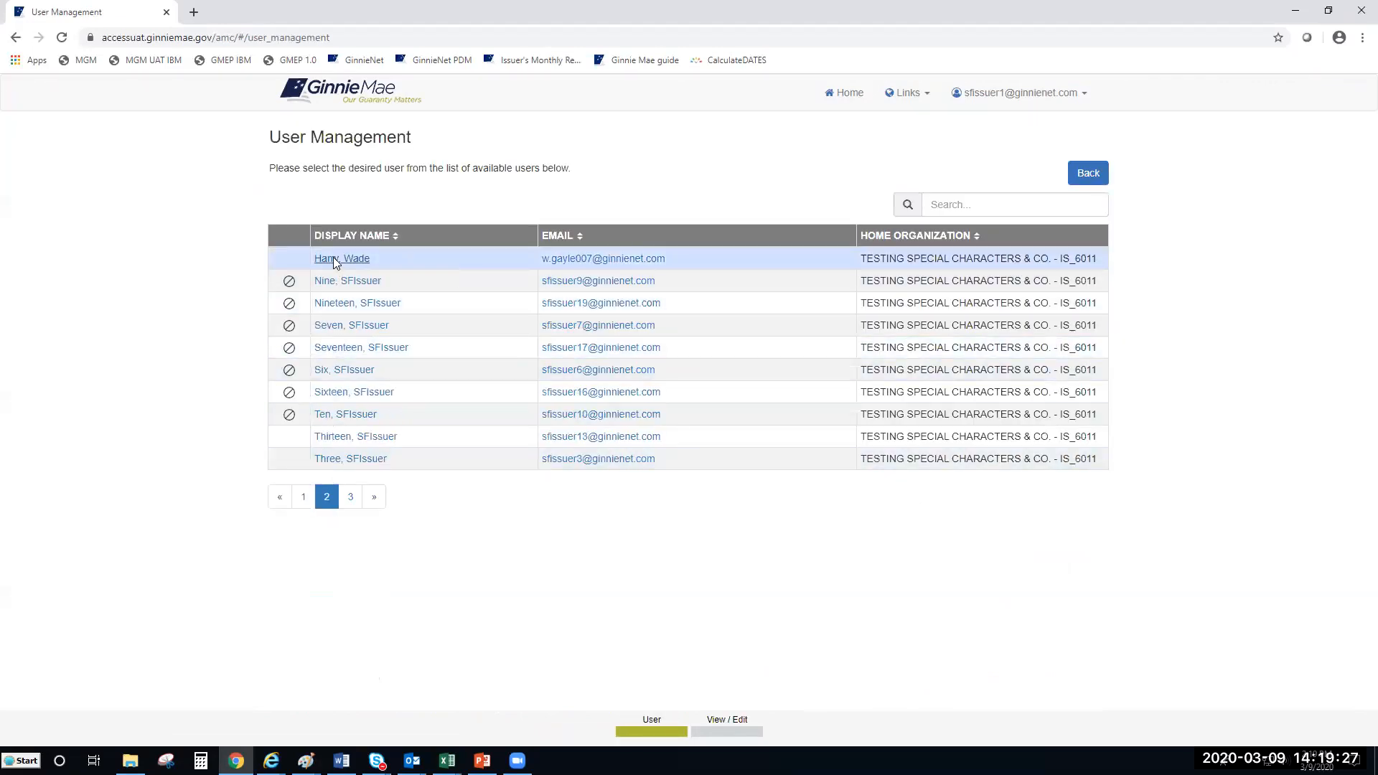
{"action": "left_click", "coordinate": [333, 259]}
Step: Expand the user's permissions and select the MF-Loan Delivery and Pooling Basic User role
{"action": "scroll", "coordinate": [1155, 371], "scroll_direction": "down", "scroll_amount": 2}
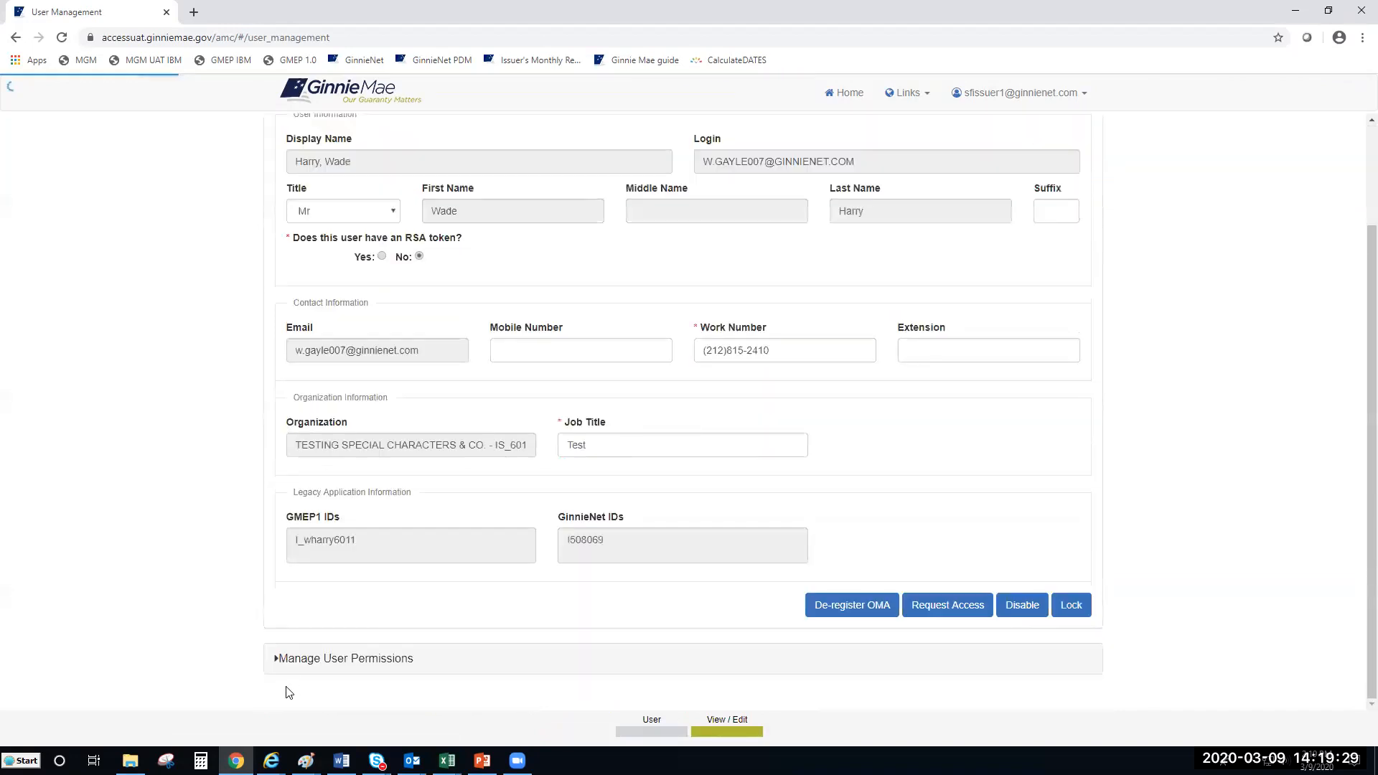
{"action": "left_click", "coordinate": [292, 662]}
{"action": "scroll", "coordinate": [531, 524], "scroll_direction": "down", "scroll_amount": 5}
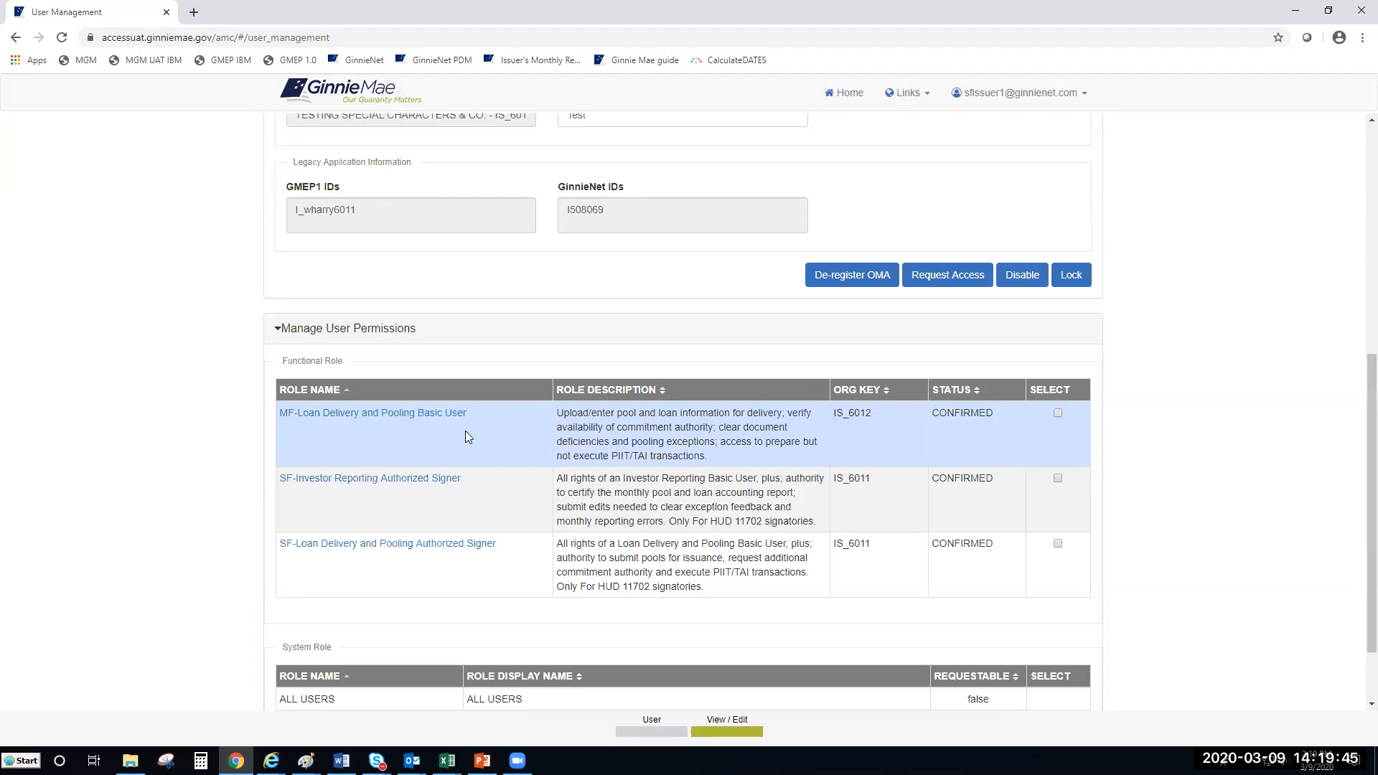
{"action": "left_click", "coordinate": [1057, 414]}
{"action": "scroll", "coordinate": [1062, 417], "scroll_direction": "down", "scroll_amount": 1}
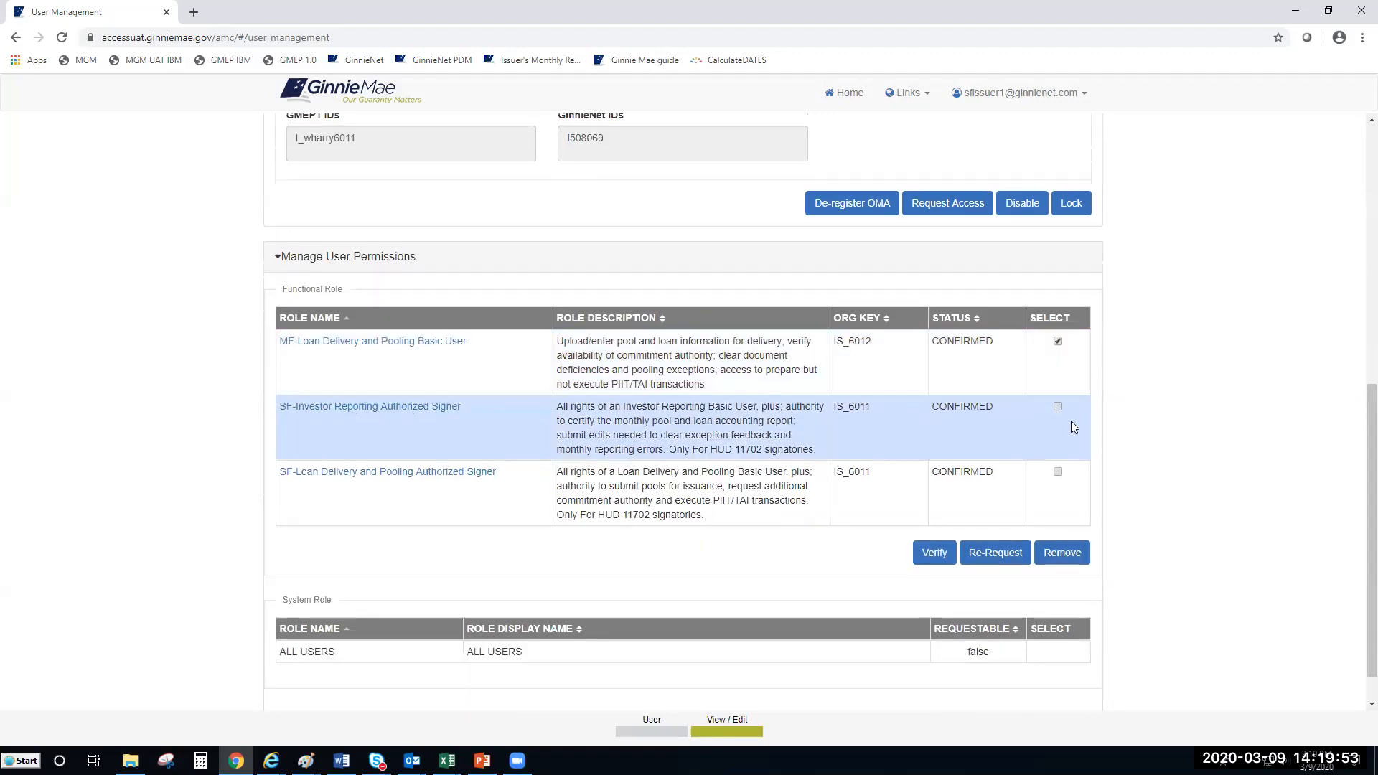
Step: Remove the MF-Loan Delivery and Pooling Basic User role and confirm, leaving it REVOKED
{"action": "left_click", "coordinate": [1047, 559]}
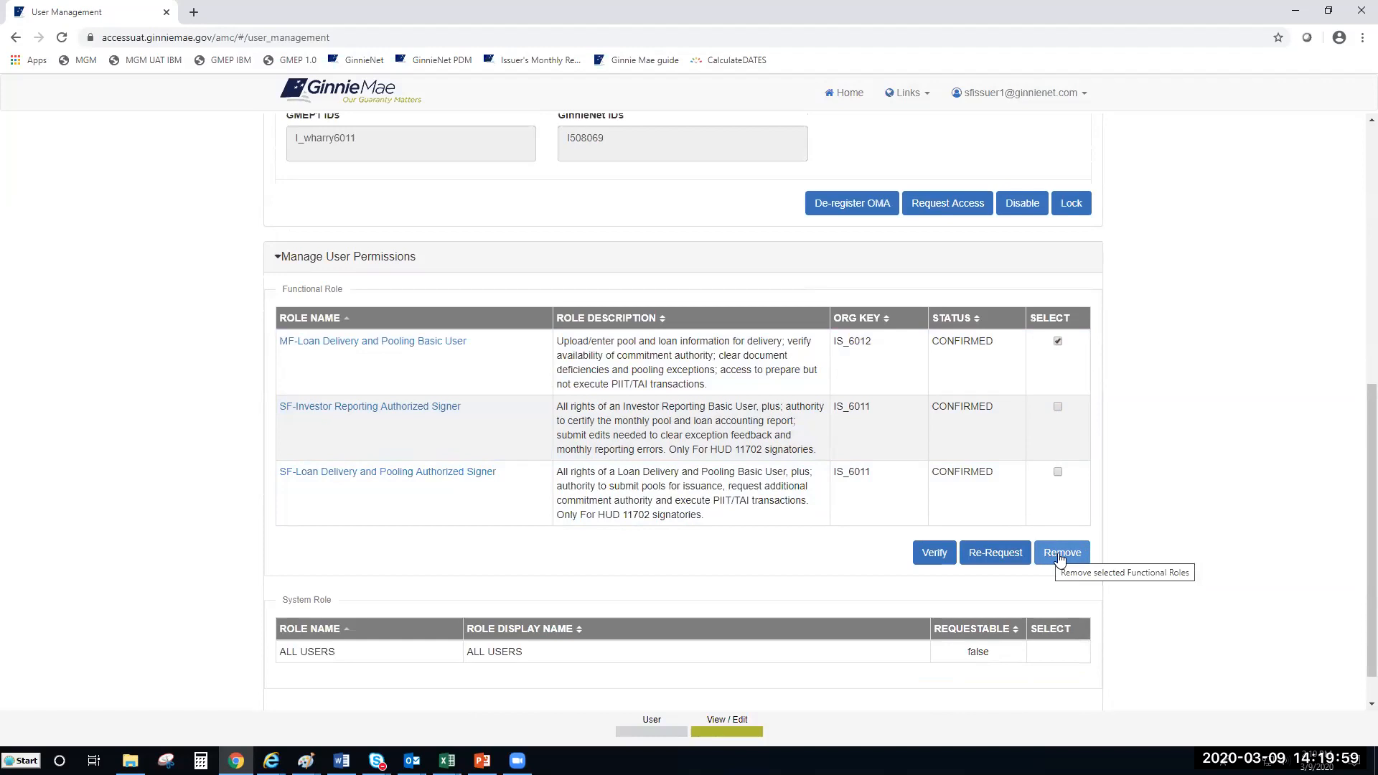
{"action": "left_click", "coordinate": [1059, 556]}
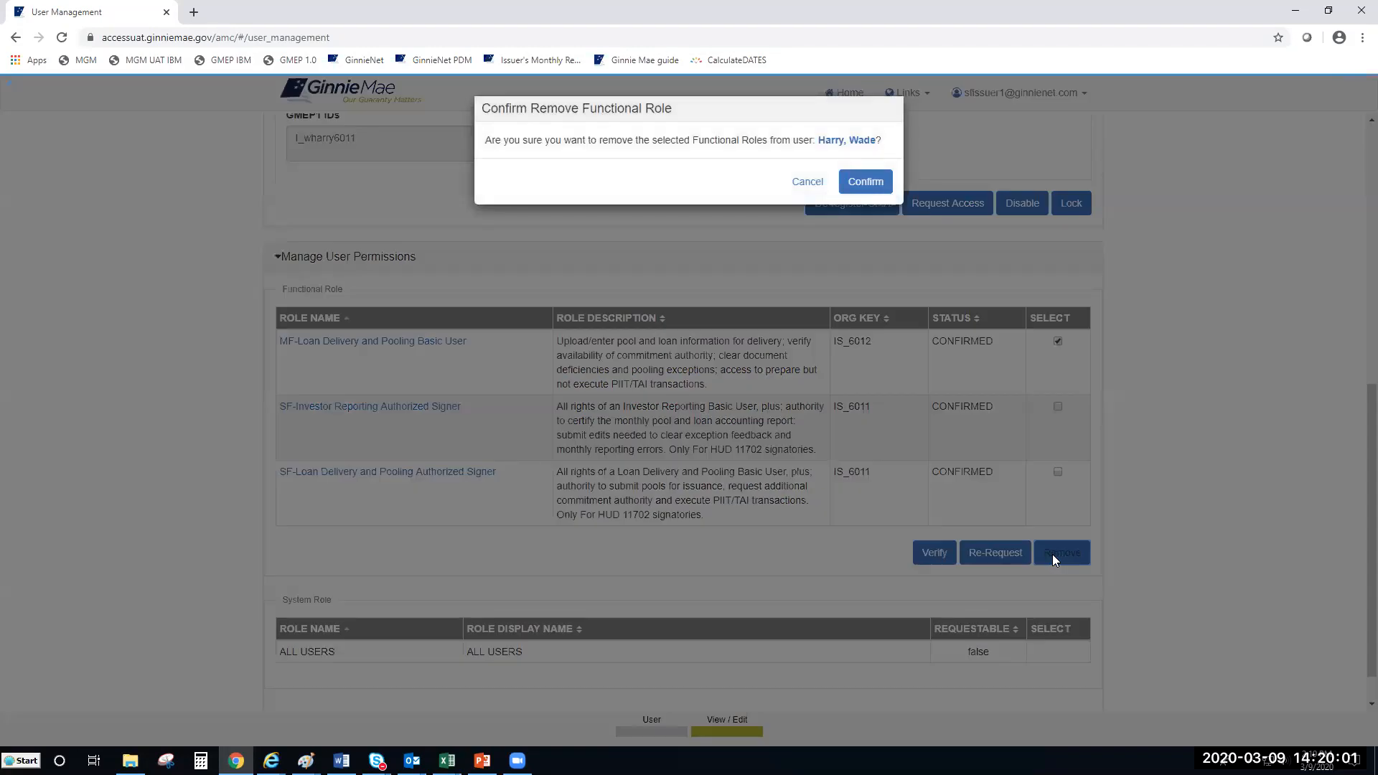
{"action": "left_click", "coordinate": [868, 185]}
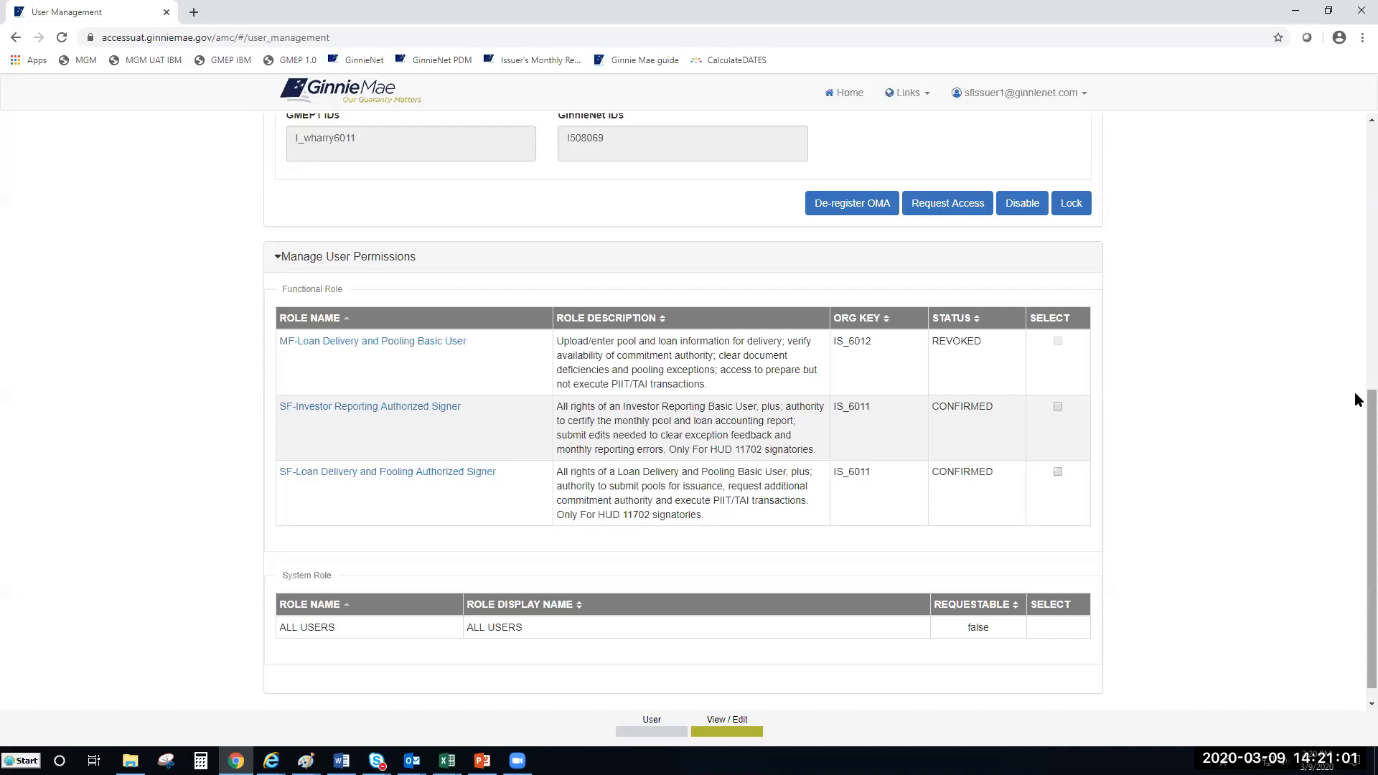
{"action": "scroll", "coordinate": [1356, 395], "scroll_direction": "up", "scroll_amount": 2}
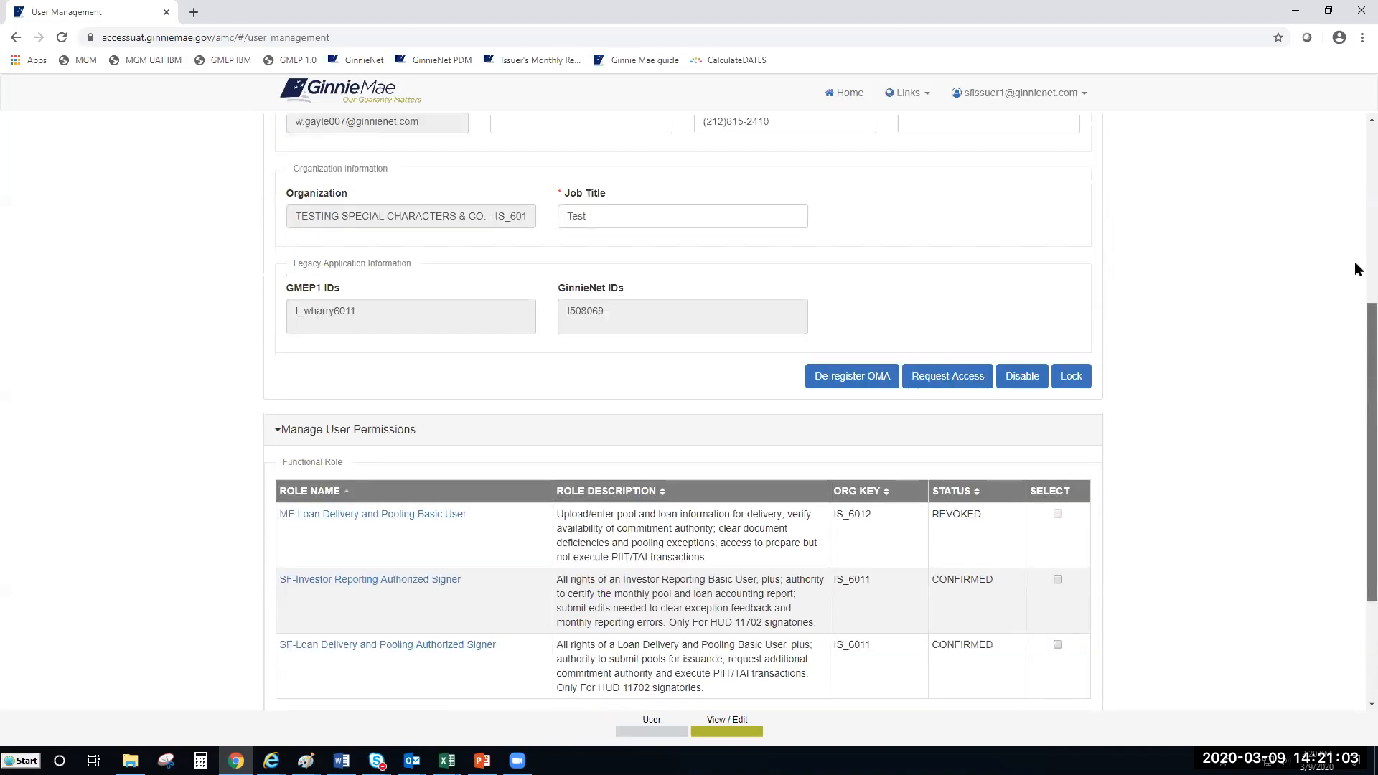
{"action": "scroll", "coordinate": [1357, 269], "scroll_direction": "up", "scroll_amount": 5}
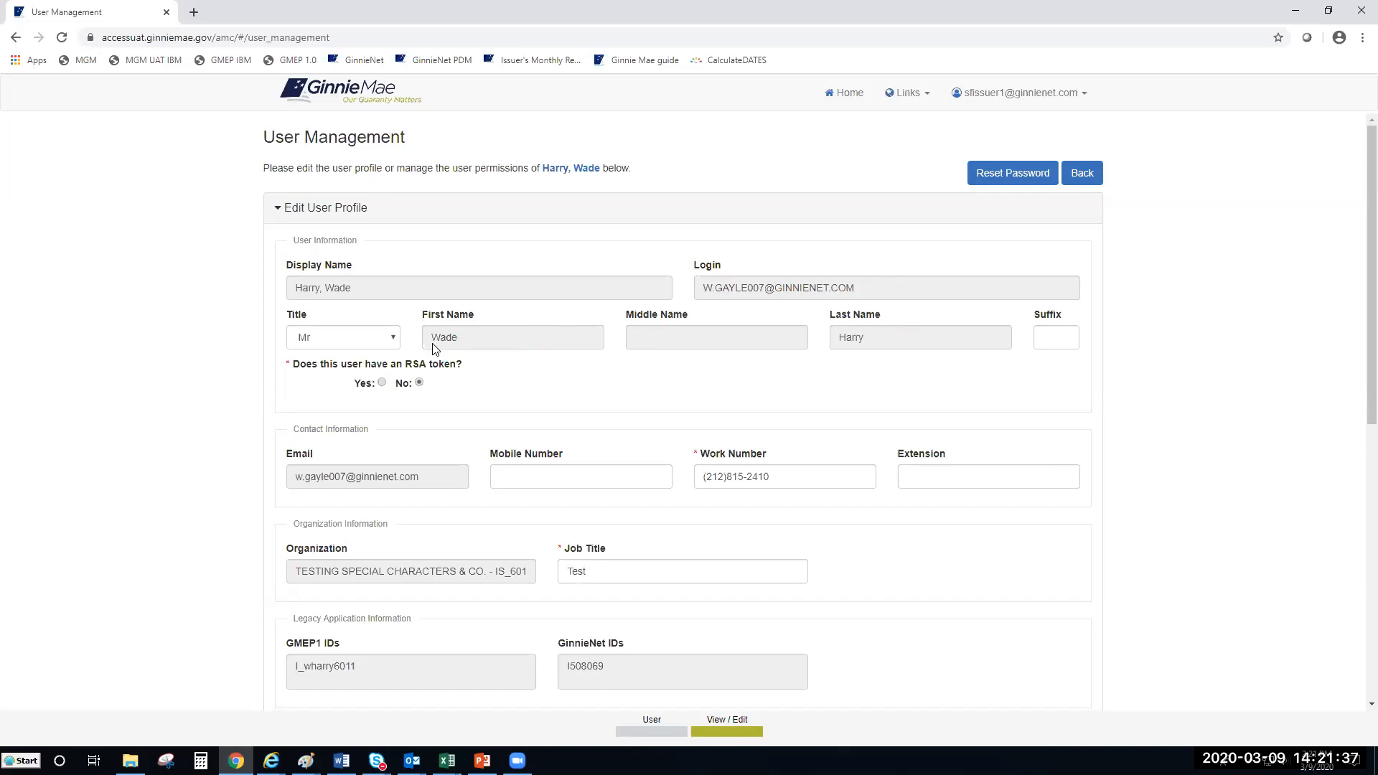
Step: Change the test user's Title from Mr to Dr
{"action": "left_click", "coordinate": [394, 340]}
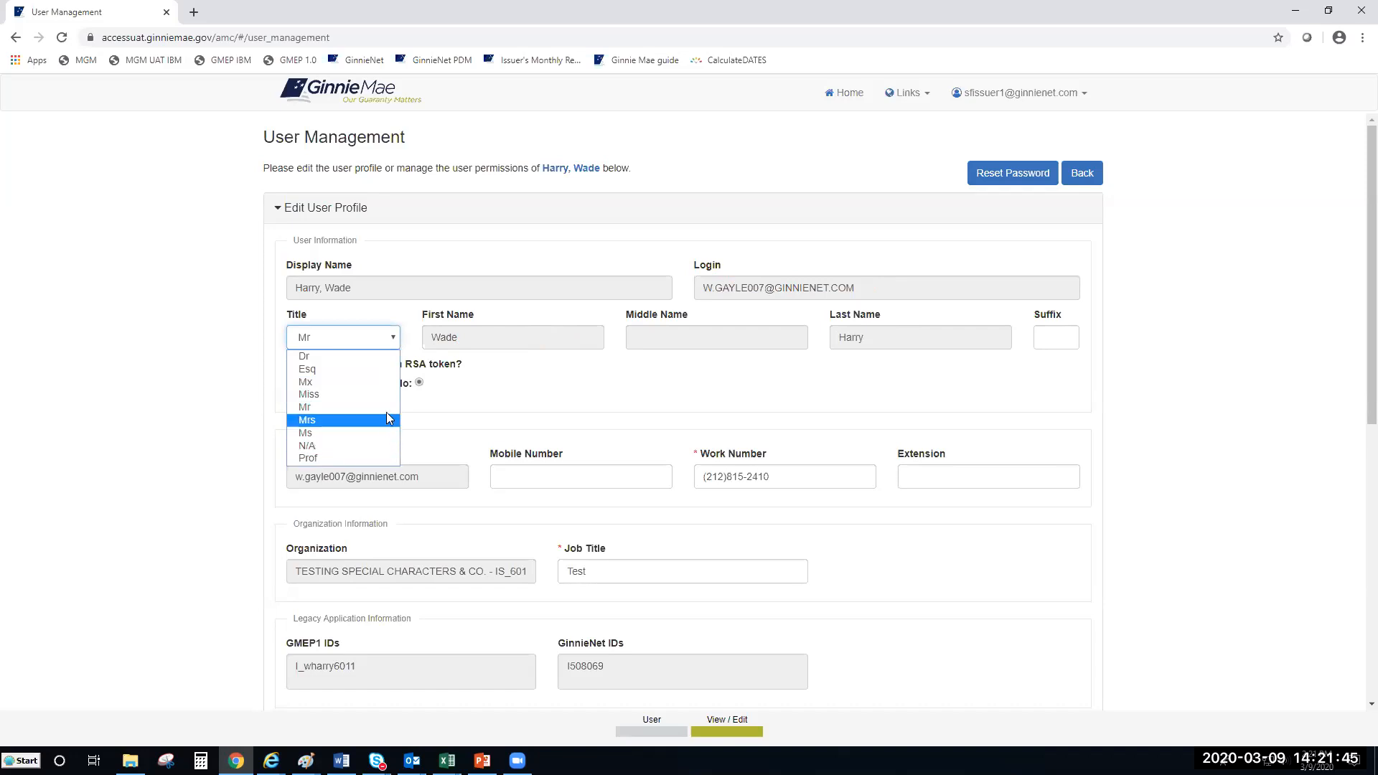
{"action": "left_click", "coordinate": [625, 390]}
{"action": "left_click", "coordinate": [361, 334]}
{"action": "left_click", "coordinate": [323, 356]}
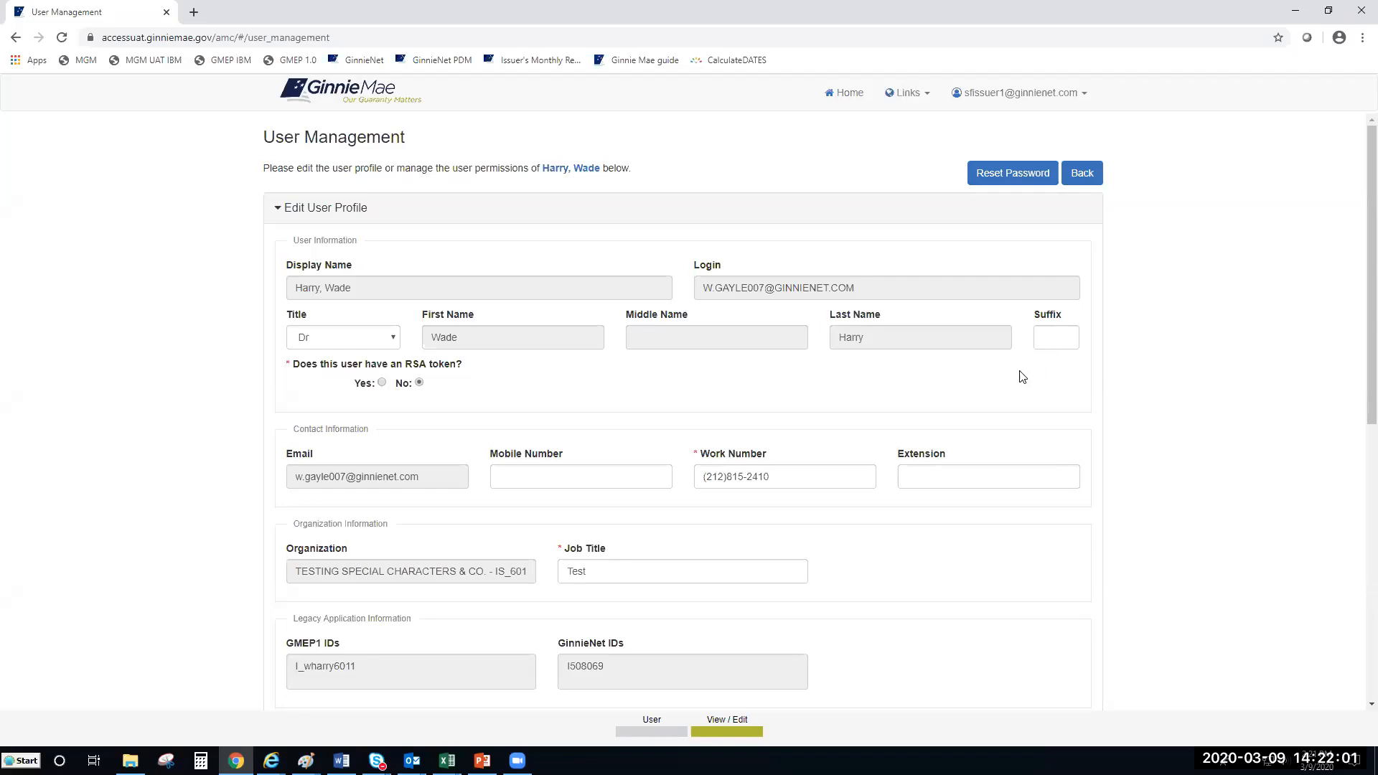
Step: Answer Yes to having an RSA token and enter the user's nine-digit token serial number
{"action": "left_click", "coordinate": [381, 383]}
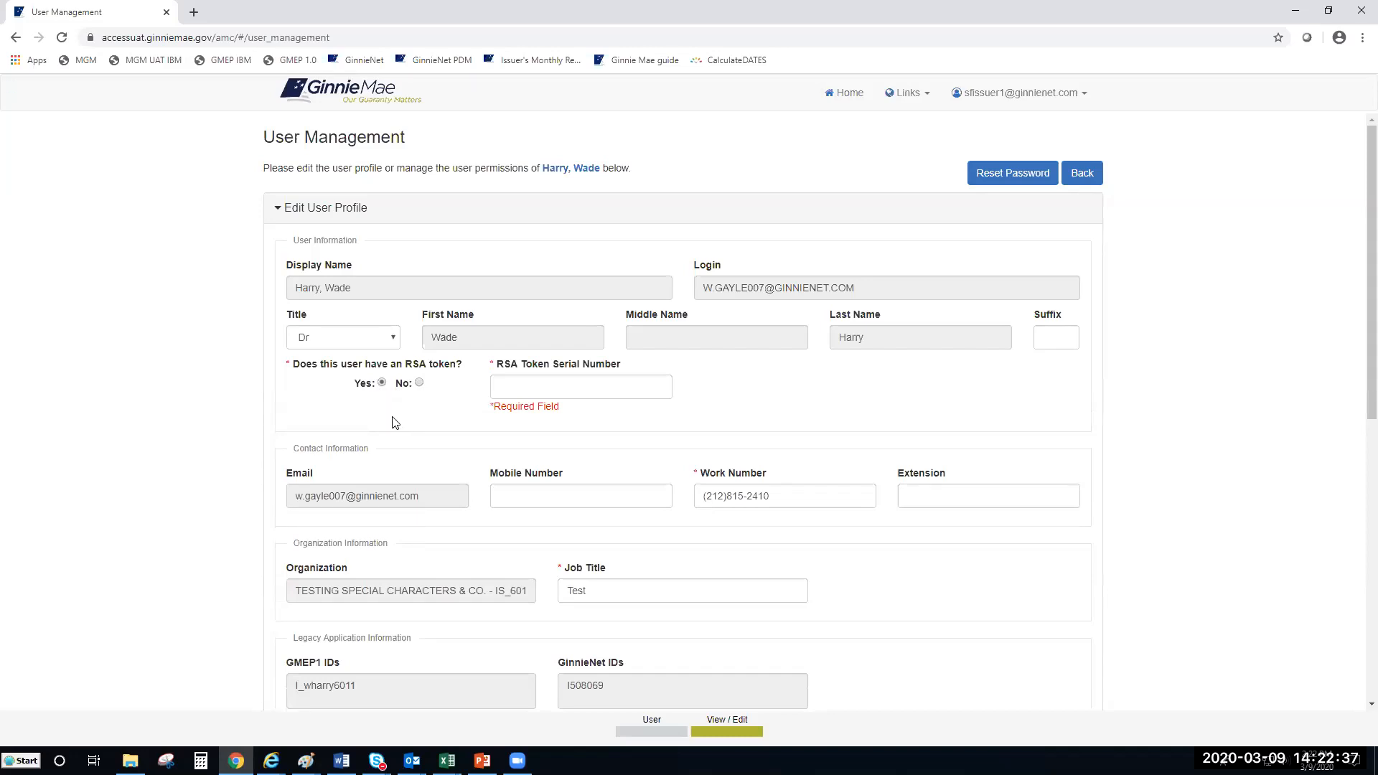
{"action": "left_click", "coordinate": [501, 389]}
{"action": "type", "text": "123456789"}
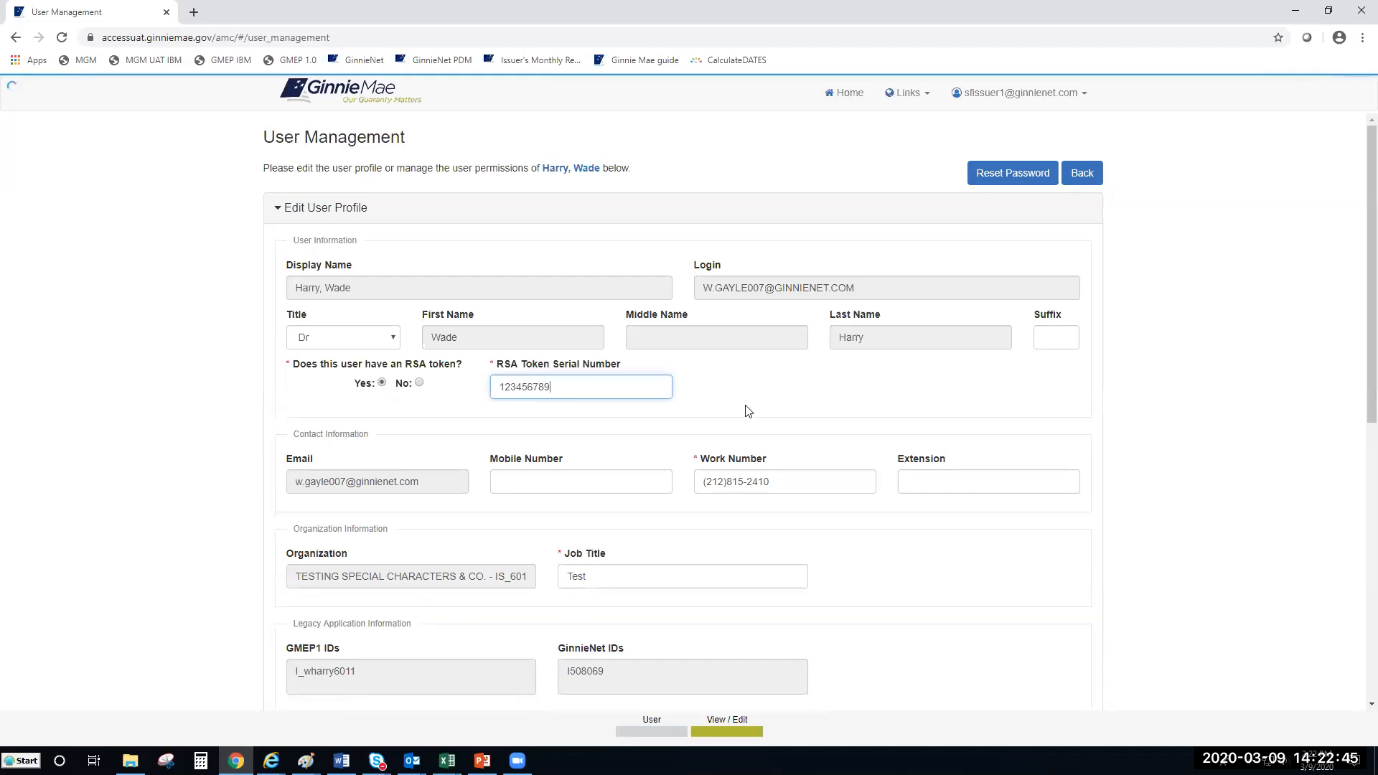
{"action": "left_click", "coordinate": [749, 411]}
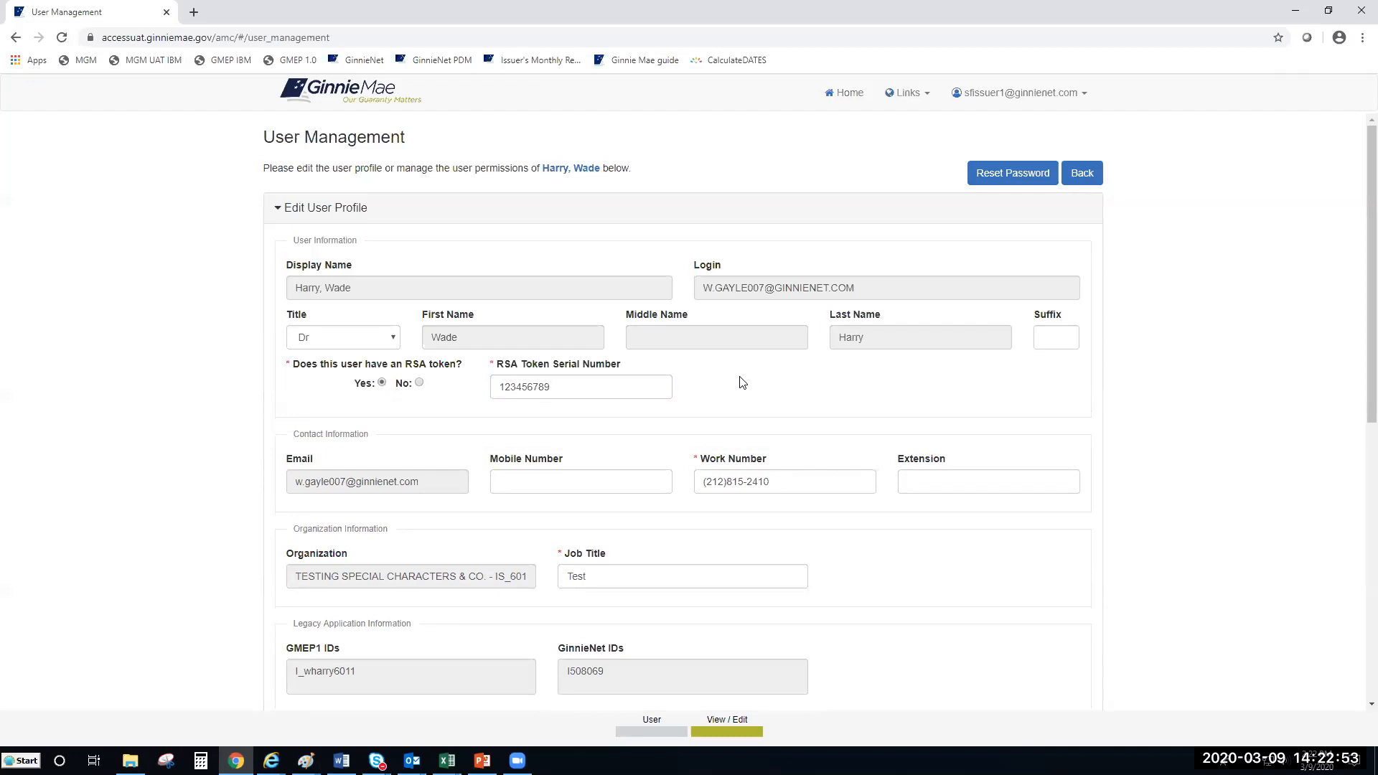
{"action": "scroll", "coordinate": [742, 382], "scroll_direction": "down", "scroll_amount": 2}
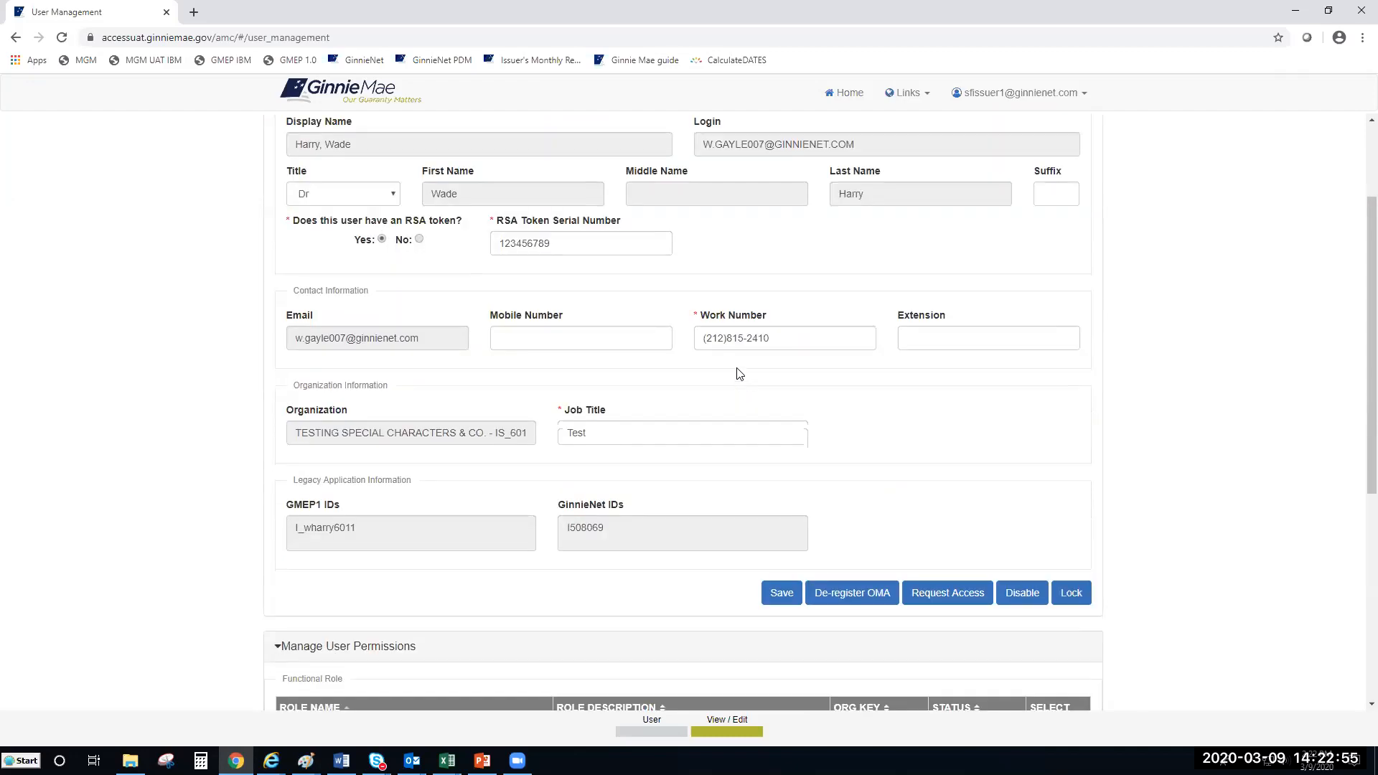
{"action": "scroll", "coordinate": [738, 369], "scroll_direction": "up", "scroll_amount": 2}
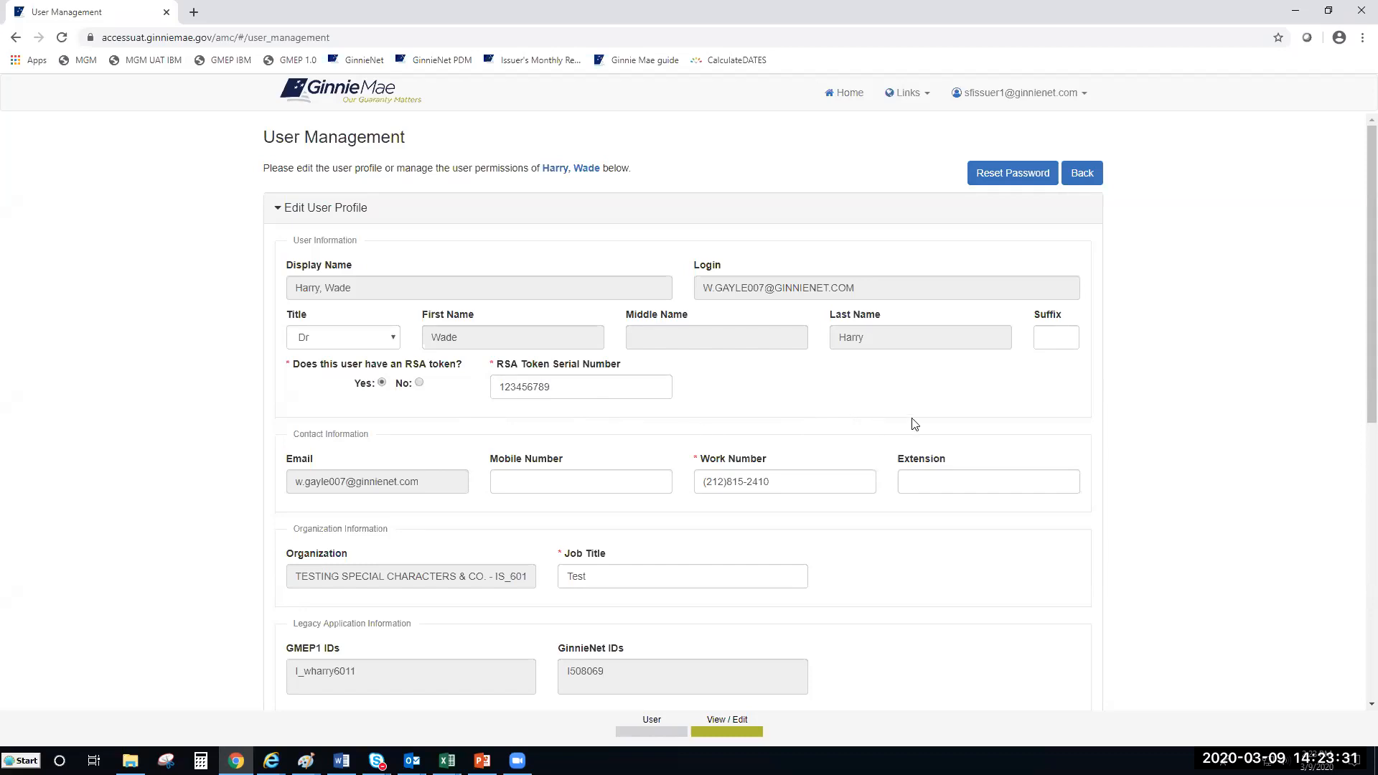
Step: Bring the Word document with the RSA Token Role Assignment instructions to the front, maximized
{"action": "left_click", "coordinate": [841, 392]}
{"action": "key", "text": "alt+Tab"}
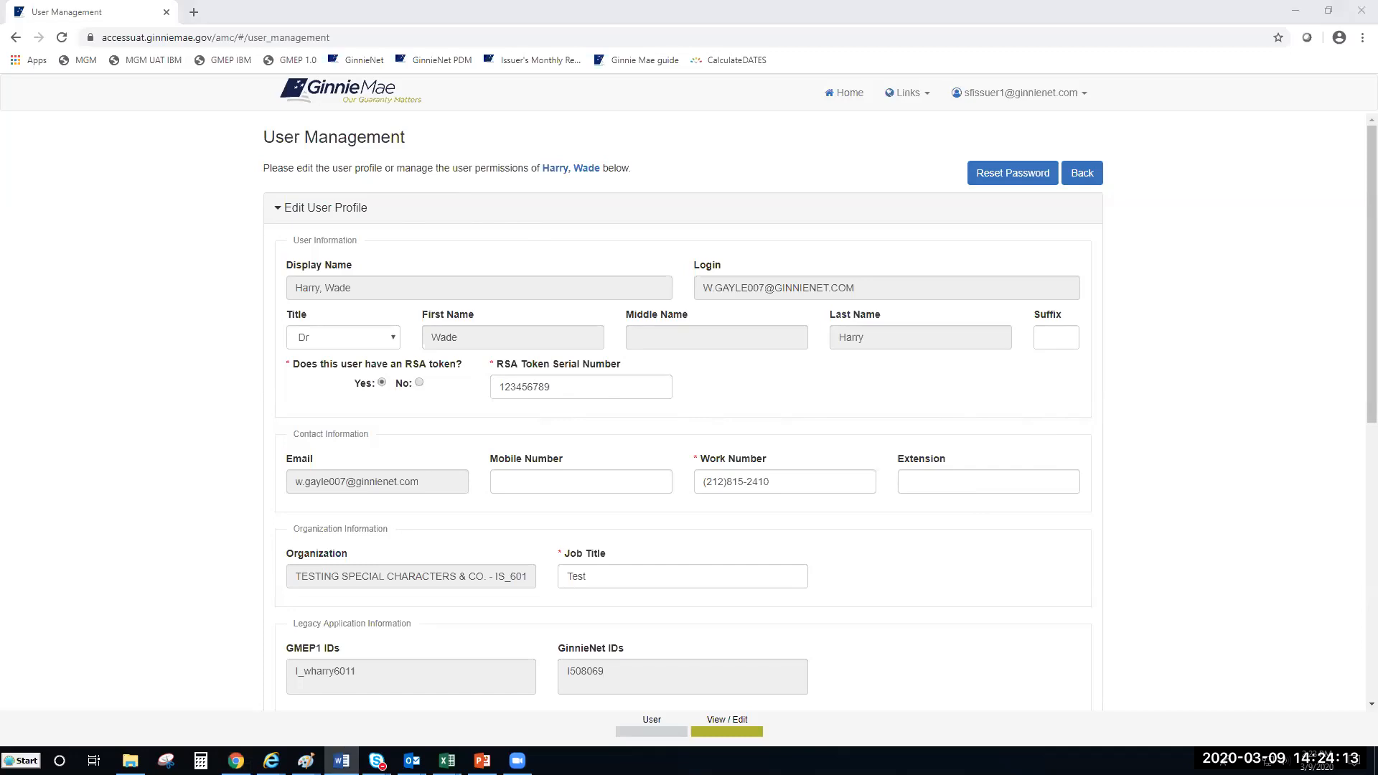
{"action": "double_click", "coordinate": [825, 119]}
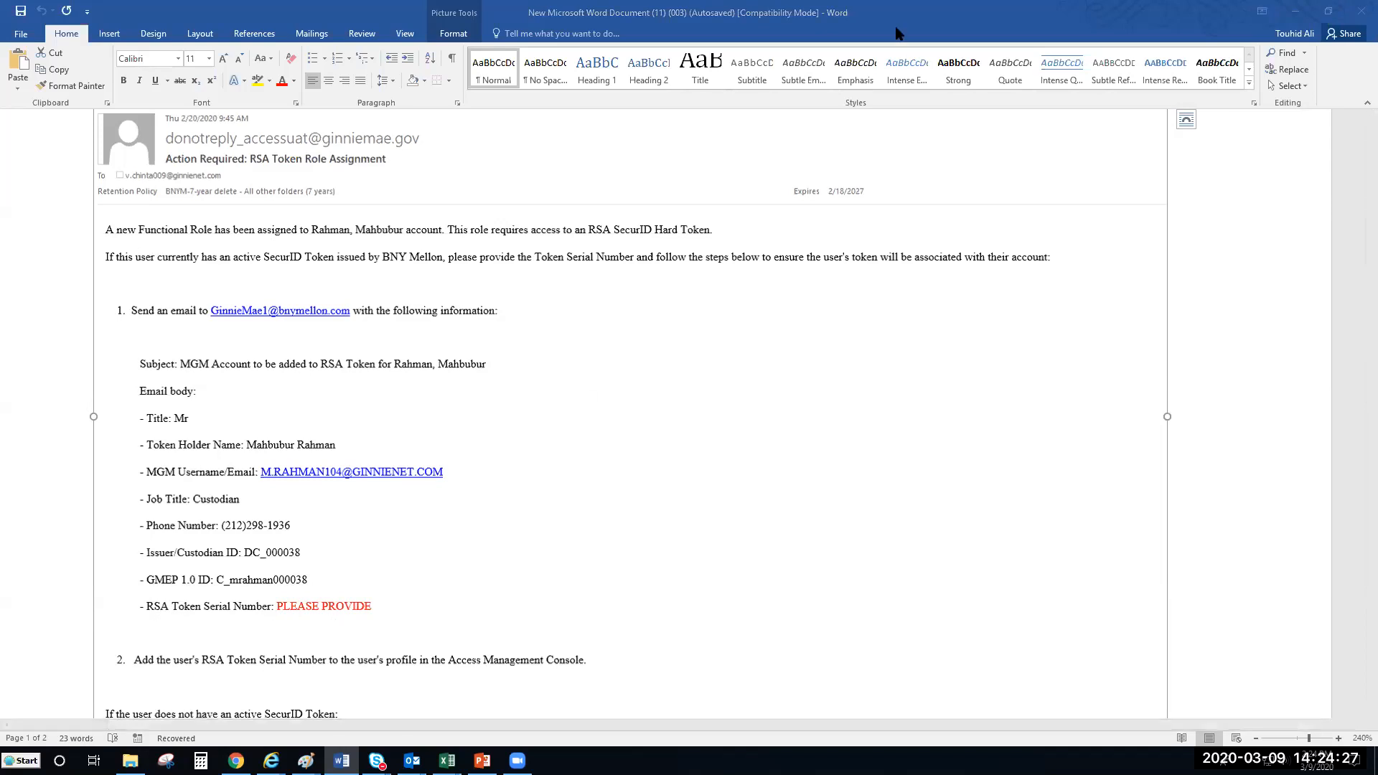
Step: Minimize the Word RSA Token Role Assignment document to get back to the console's user profile
{"action": "left_click", "coordinate": [1031, 16]}
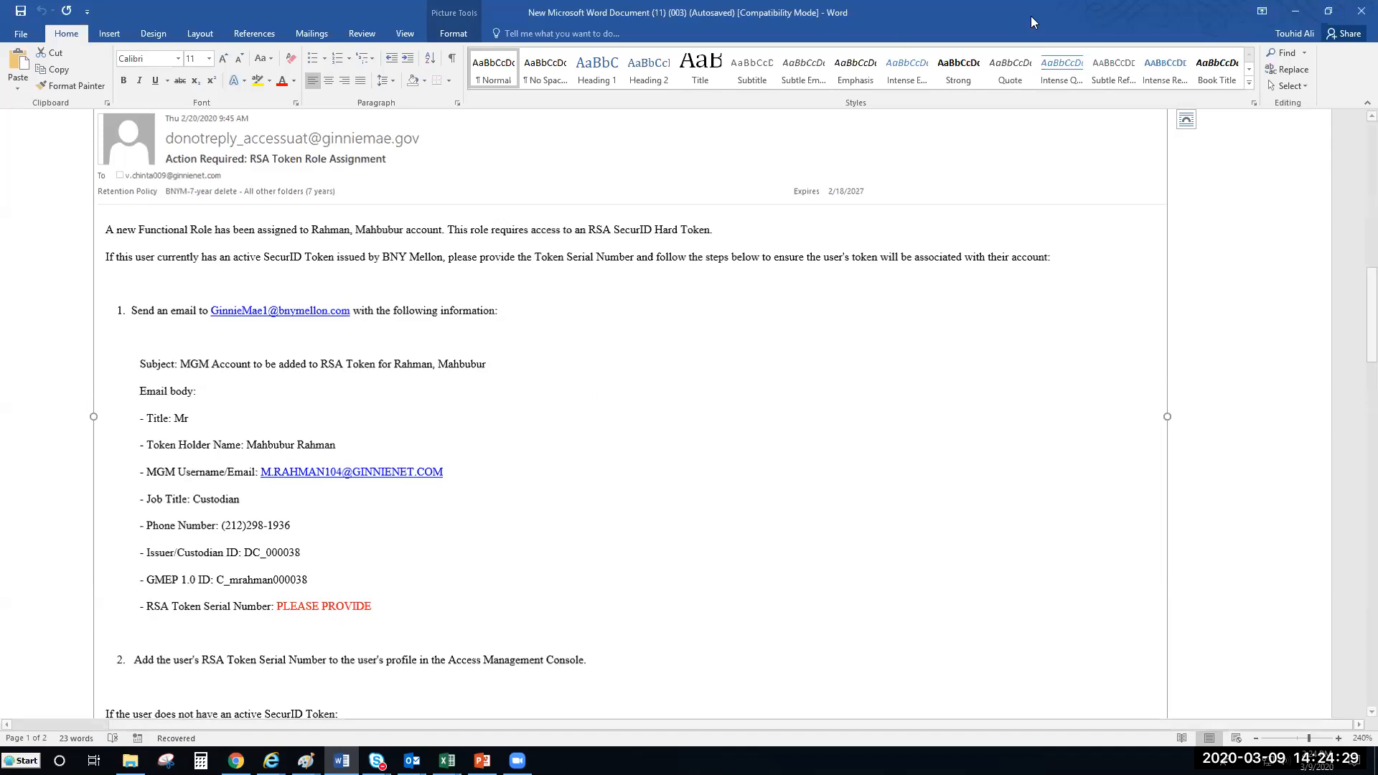
{"action": "left_click", "coordinate": [1296, 11]}
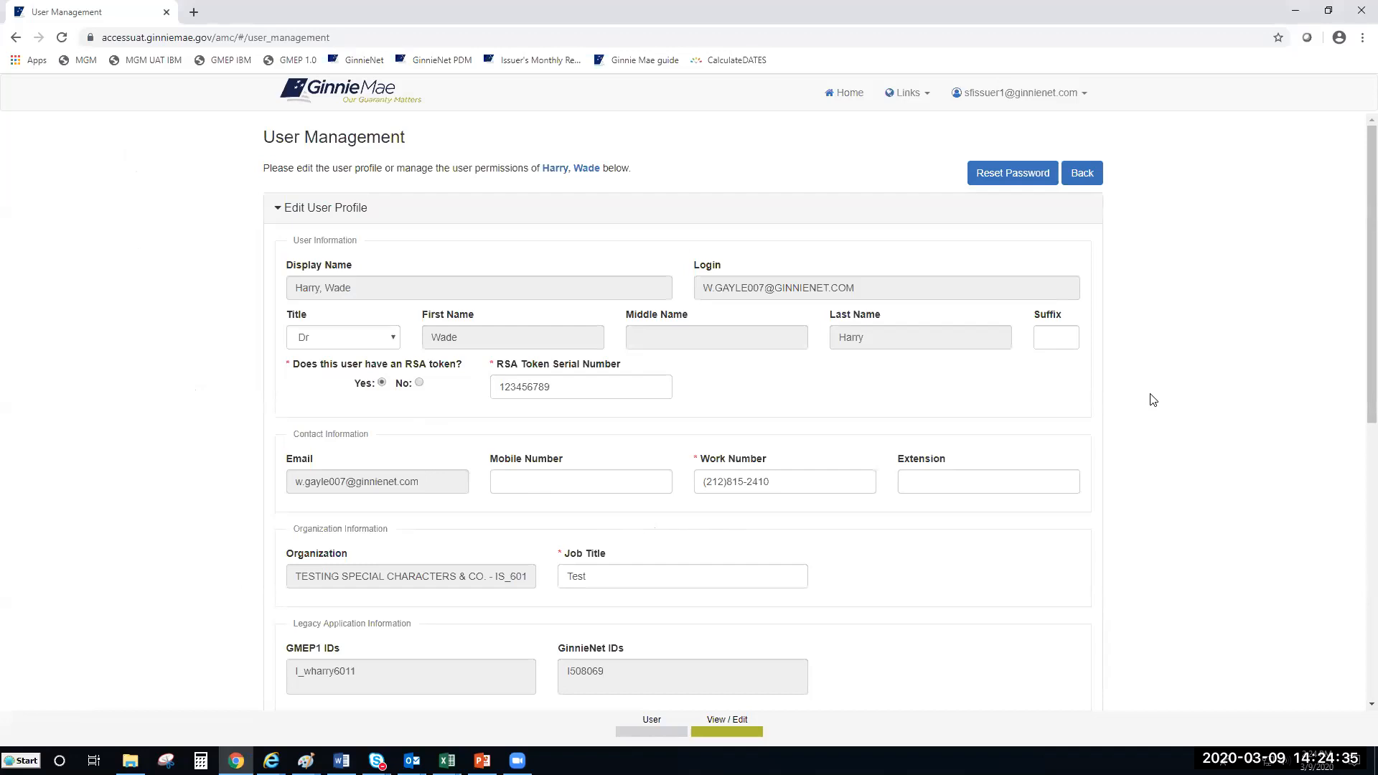
{"action": "scroll", "coordinate": [1150, 396], "scroll_direction": "down", "scroll_amount": 1}
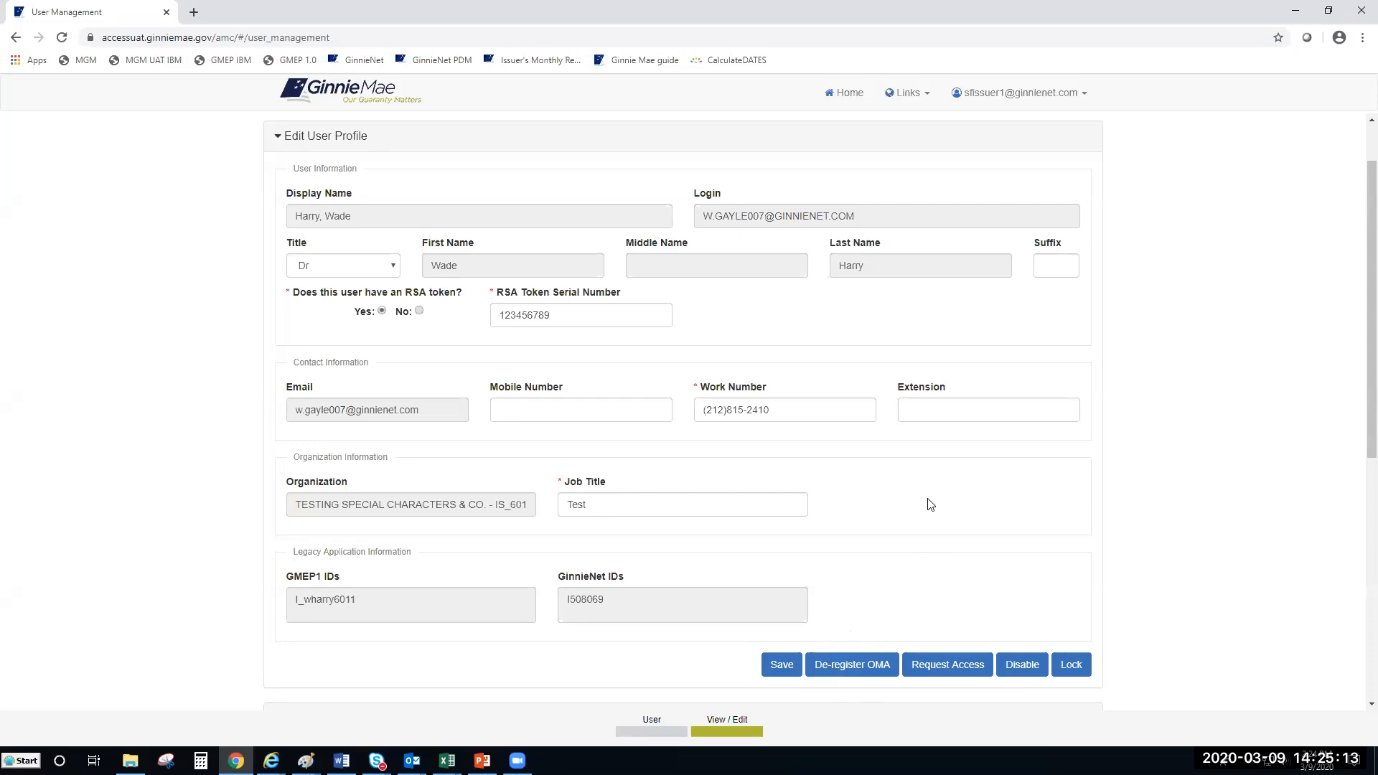
Step: Compare the Word instructions with the test user's Edit User Profile page, switching back twice
{"action": "key", "text": "alt+Tab"}
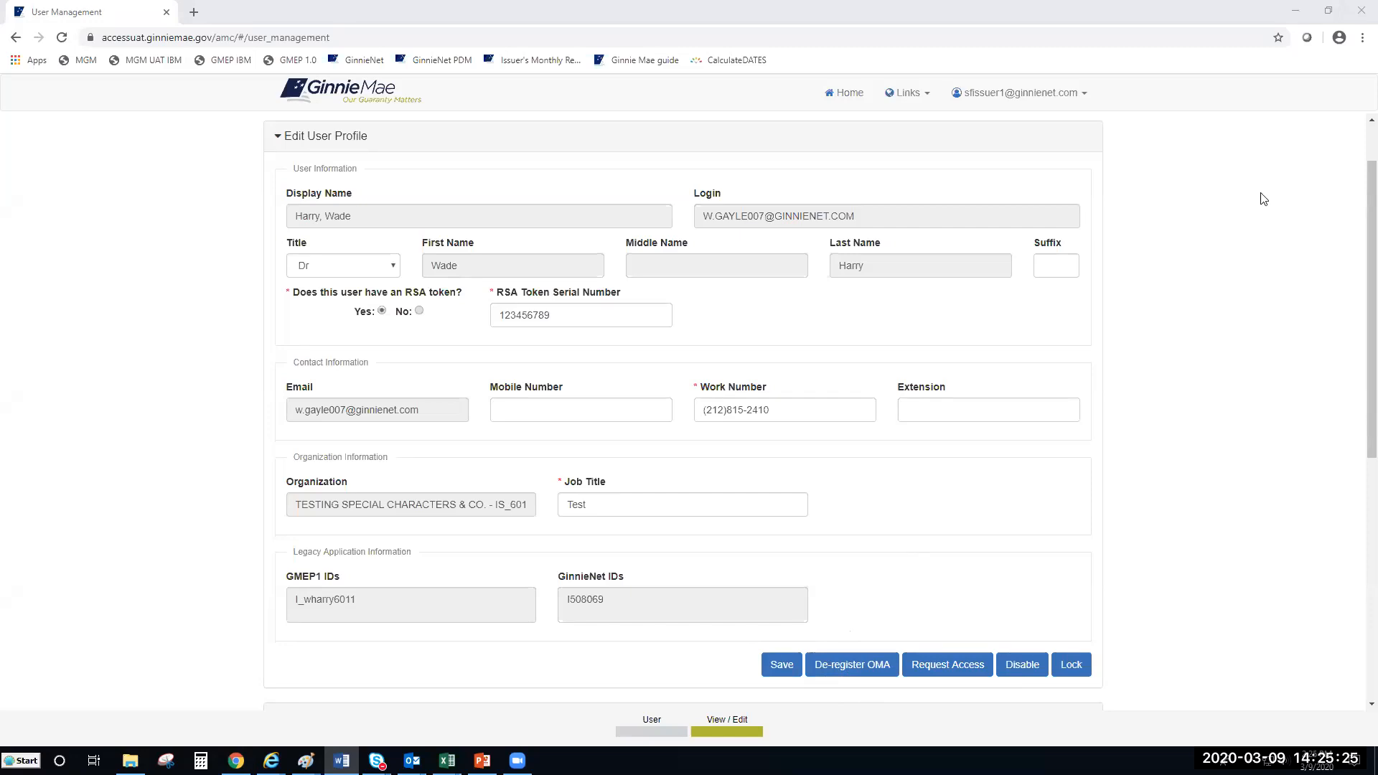
{"action": "left_click", "coordinate": [1248, 222]}
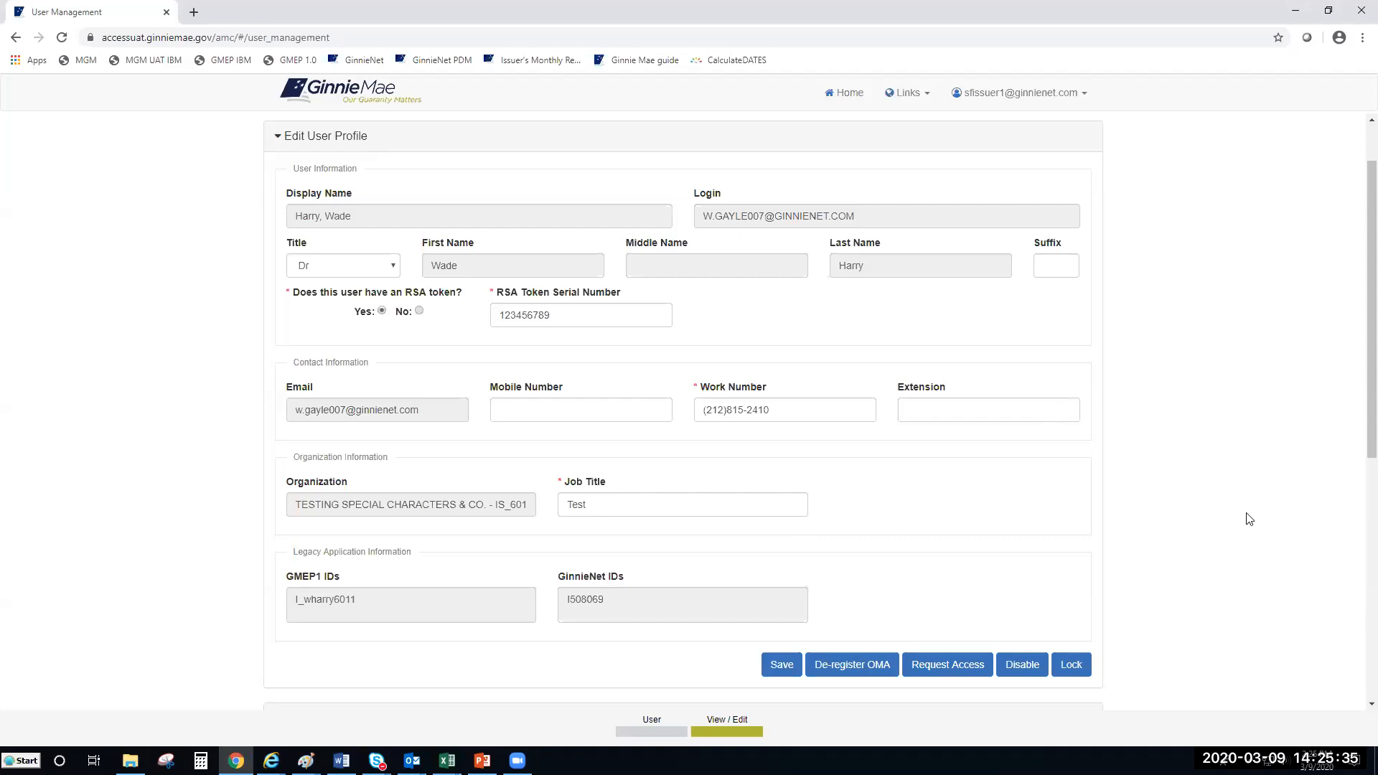
{"action": "key", "text": "alt+Tab"}
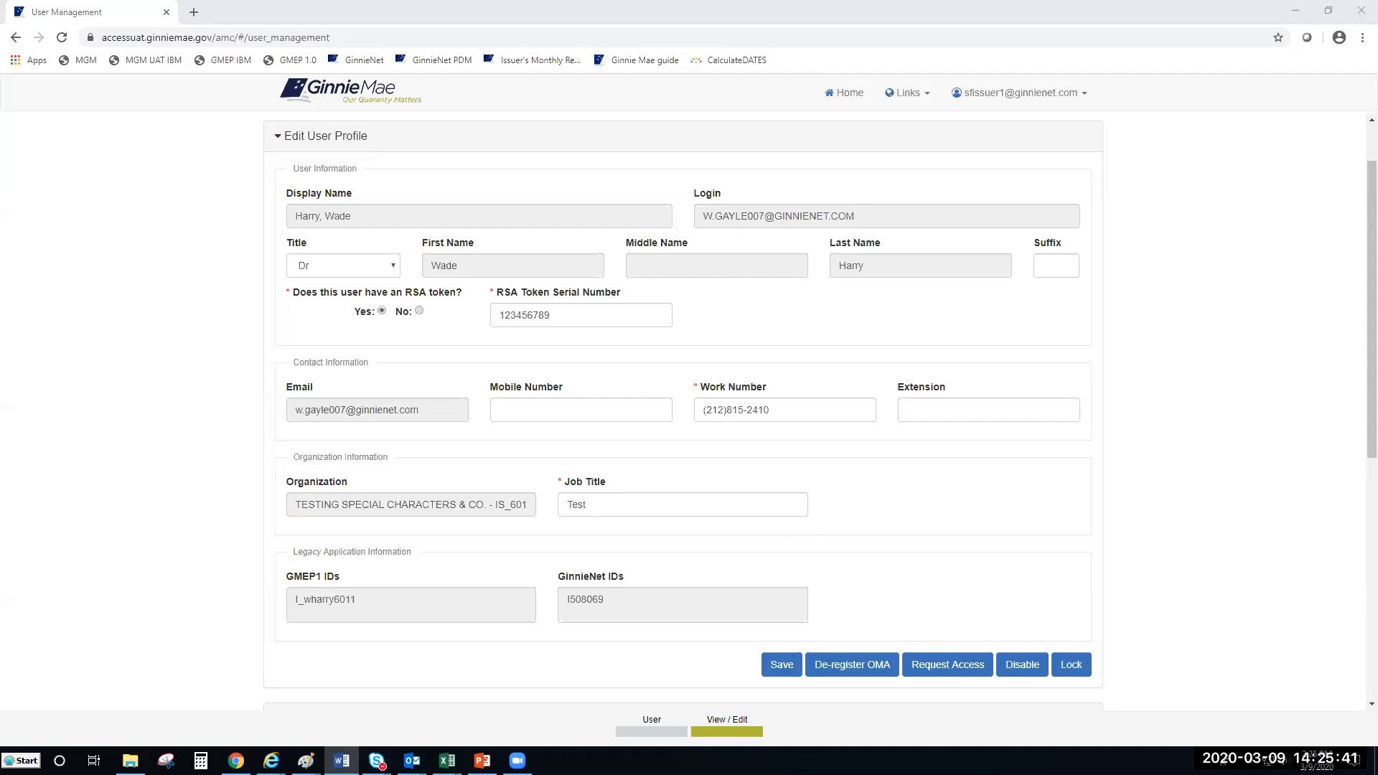
{"action": "left_click", "coordinate": [1311, 343]}
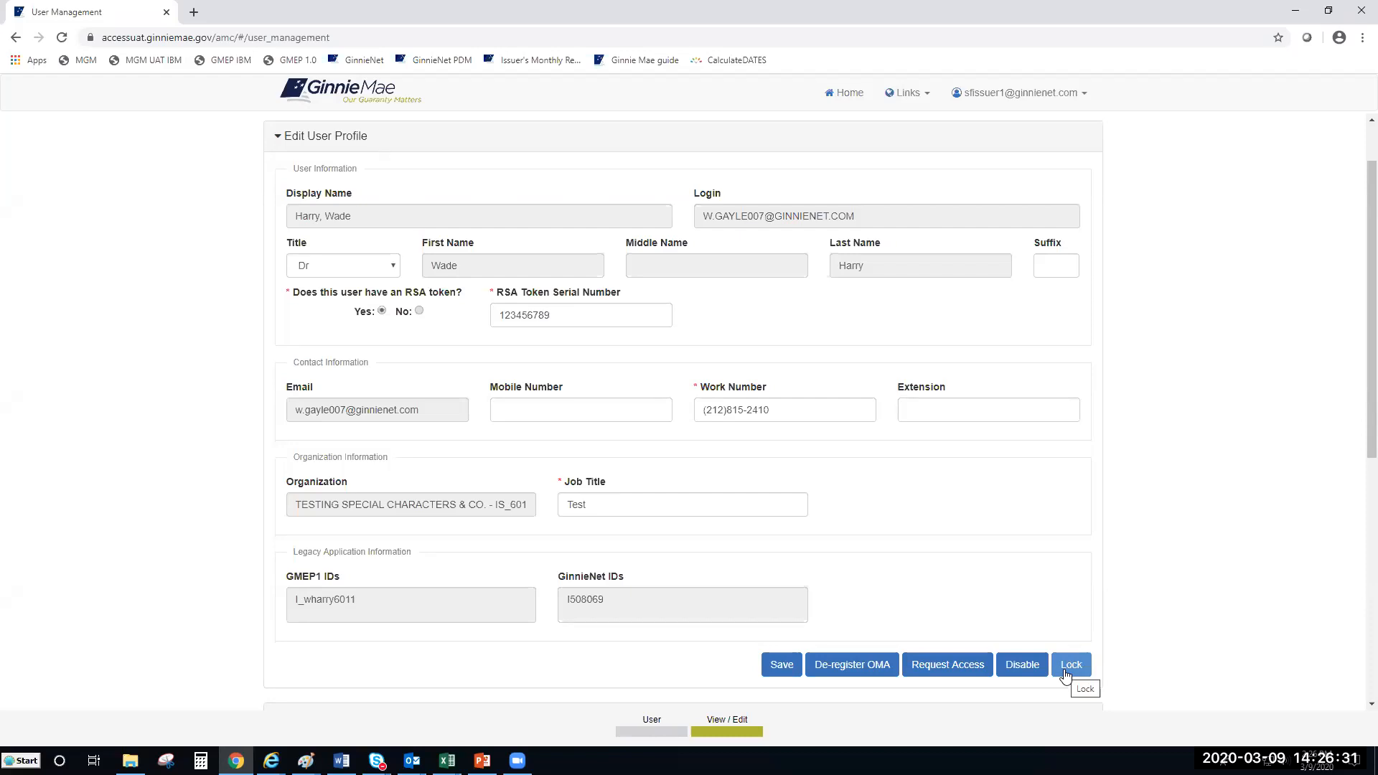
Step: Lock the test user's account, confirm the lock, and go back to the user list
{"action": "left_click", "coordinate": [1063, 669]}
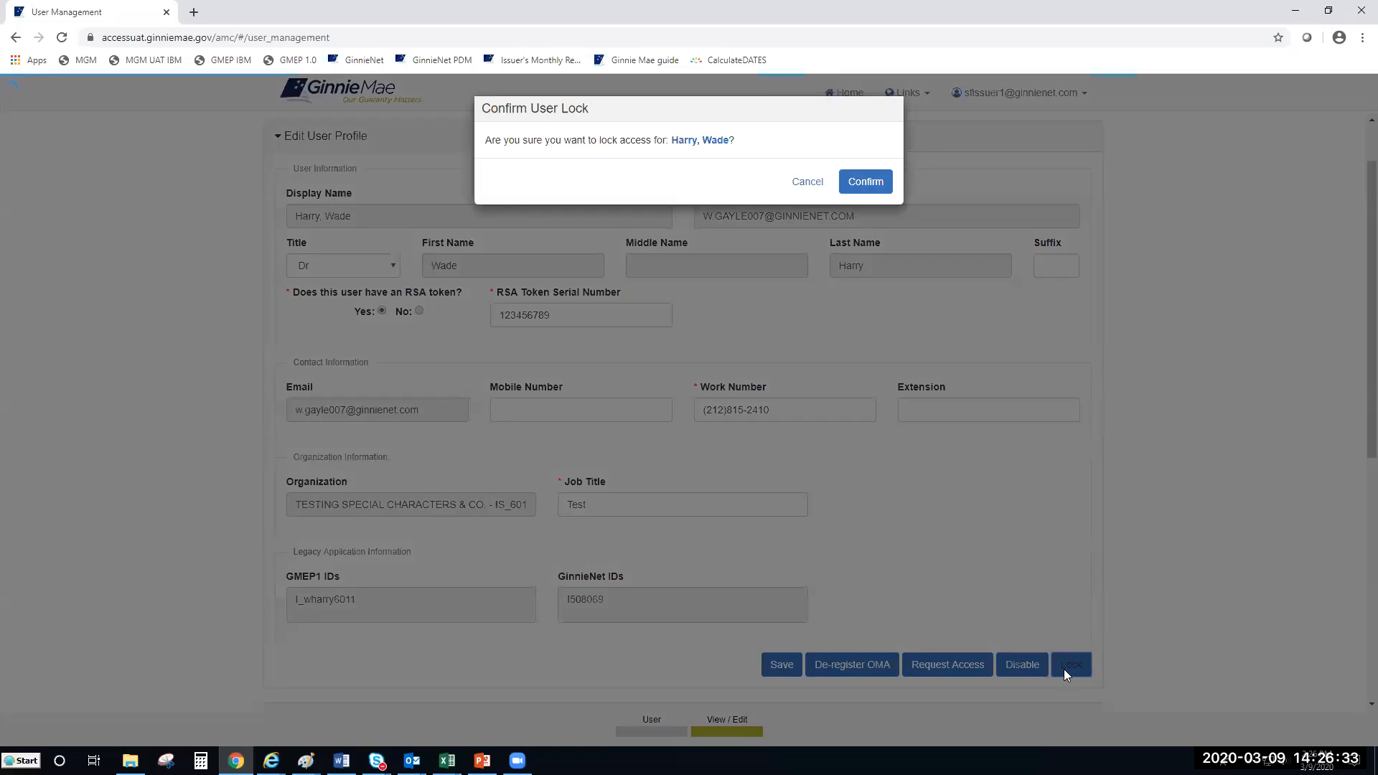
{"action": "left_click", "coordinate": [863, 182]}
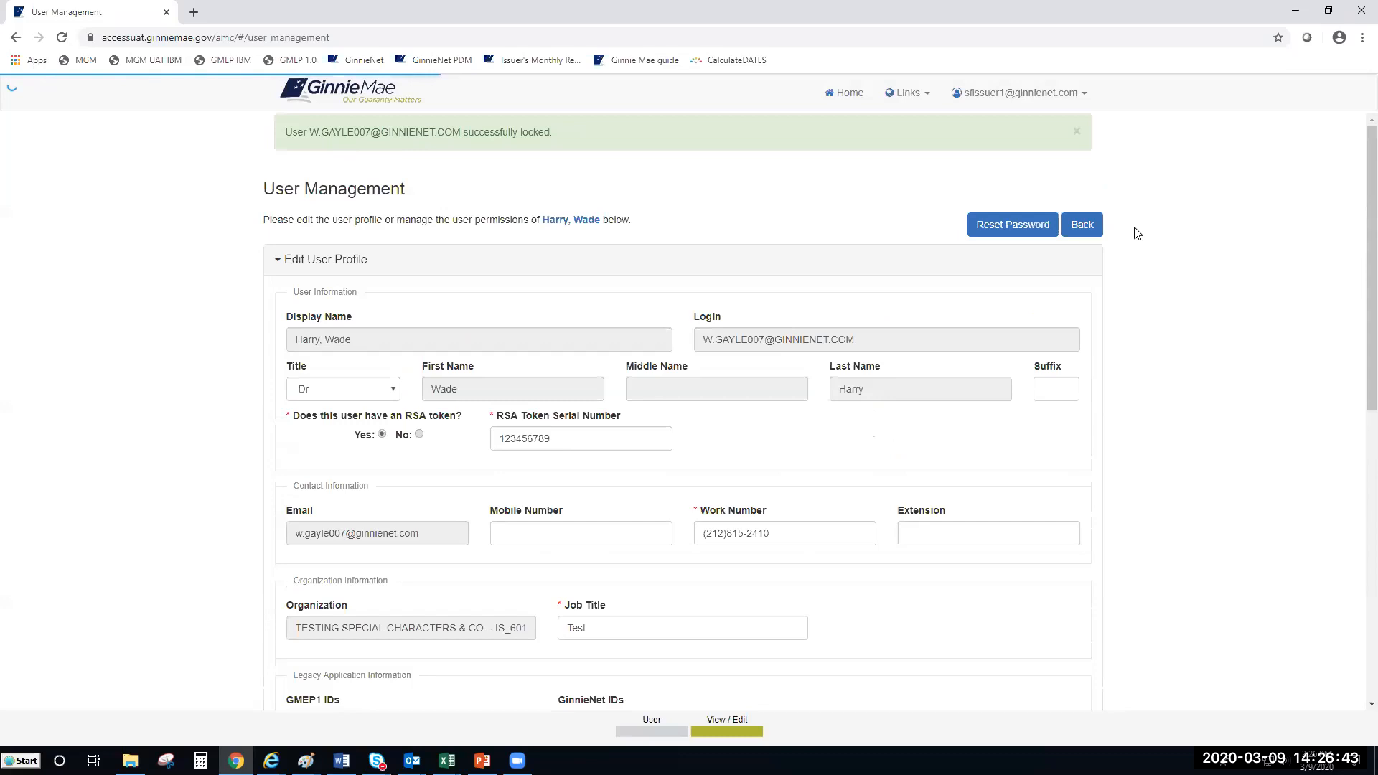
{"action": "left_click", "coordinate": [1084, 226]}
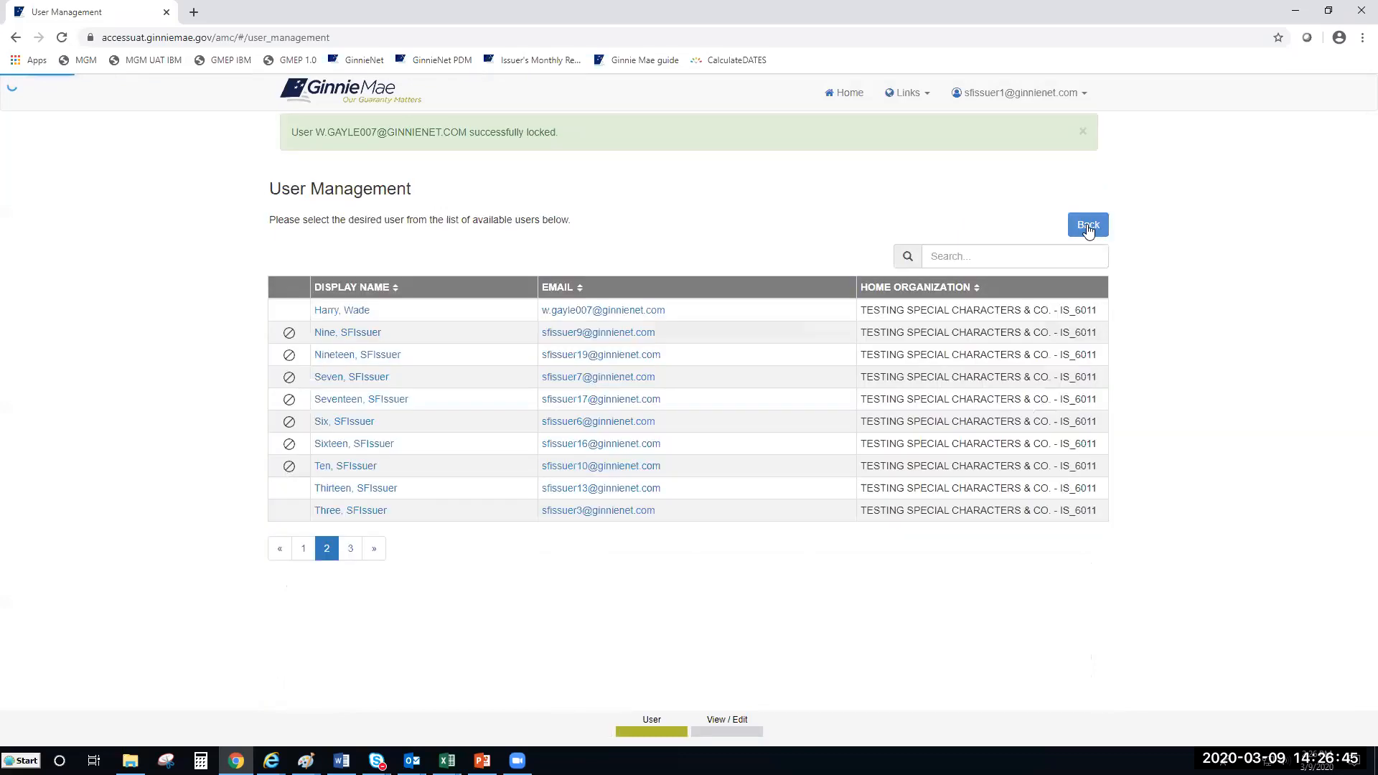
{"action": "left_click", "coordinate": [302, 550]}
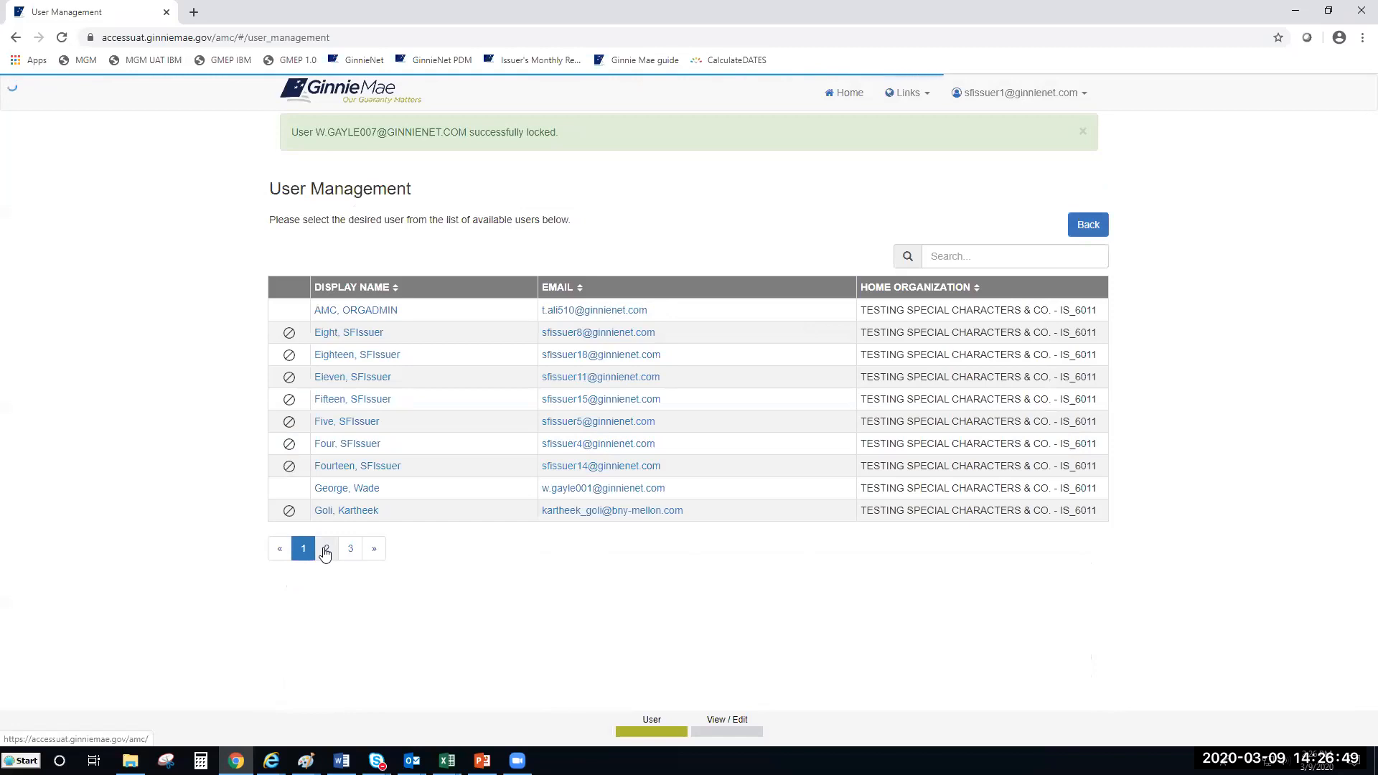
{"action": "left_click", "coordinate": [326, 549]}
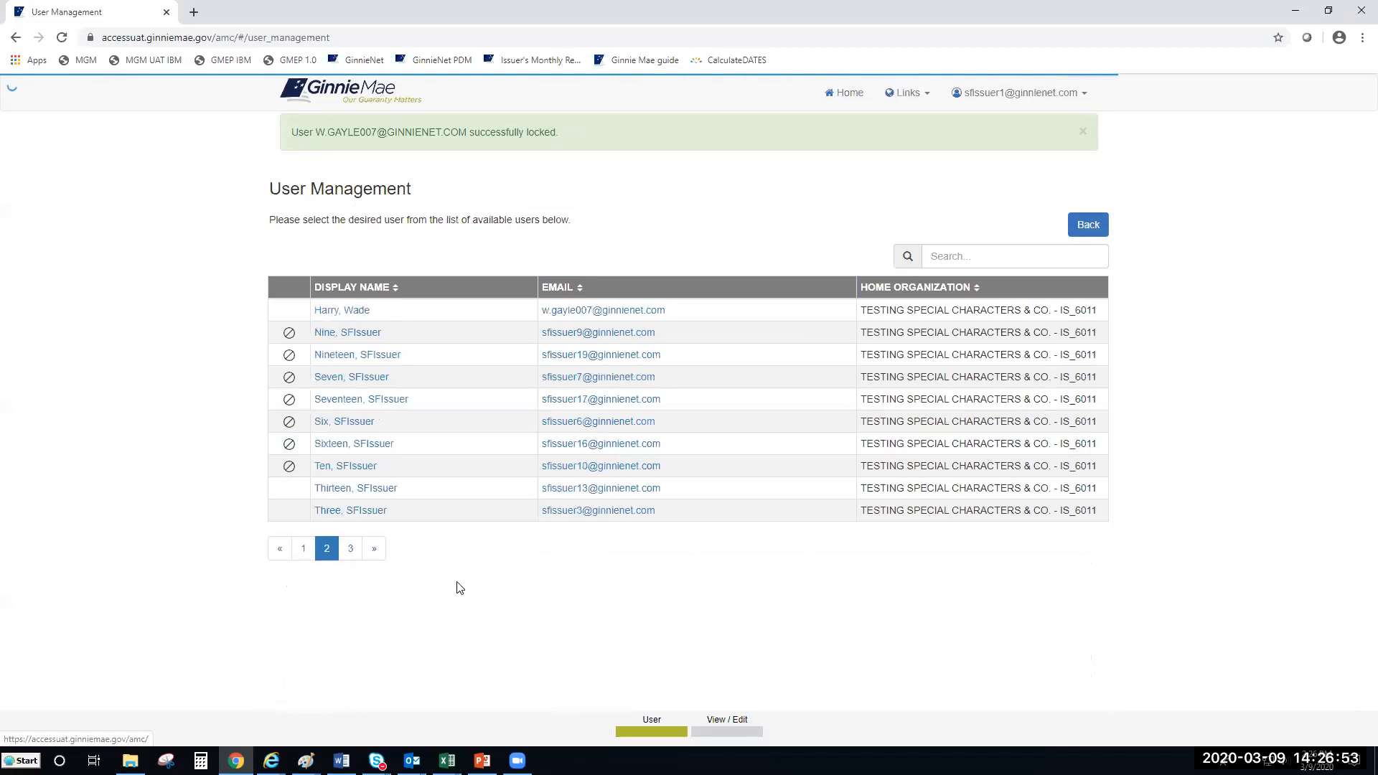
Step: Go to page 2 of the user list and open the locked test user's profile
{"action": "left_click", "coordinate": [1092, 224]}
{"action": "left_click", "coordinate": [327, 550]}
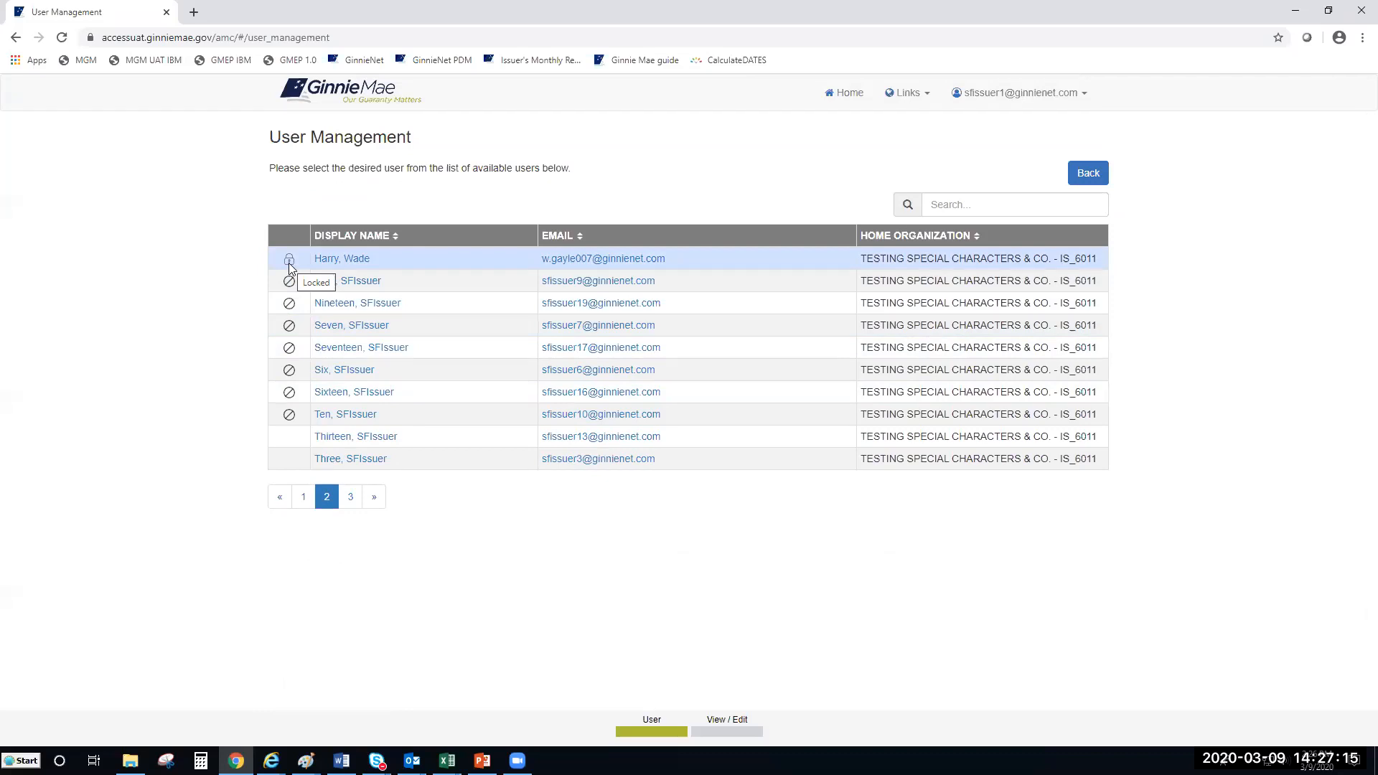
{"action": "left_click", "coordinate": [323, 258]}
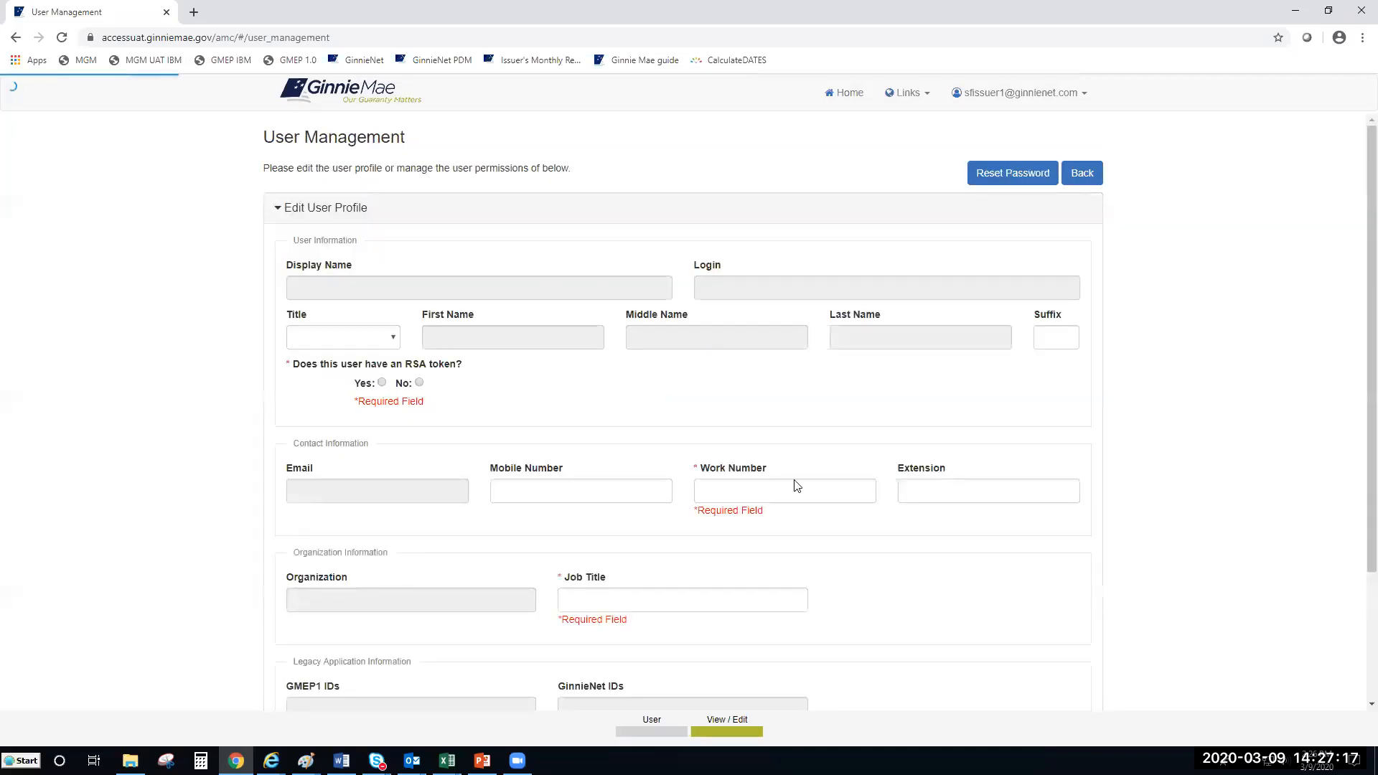
Step: Unlock the test user's account and confirm it in the Confirm User Unlock dialog
{"action": "scroll", "coordinate": [794, 483], "scroll_direction": "down", "scroll_amount": 2}
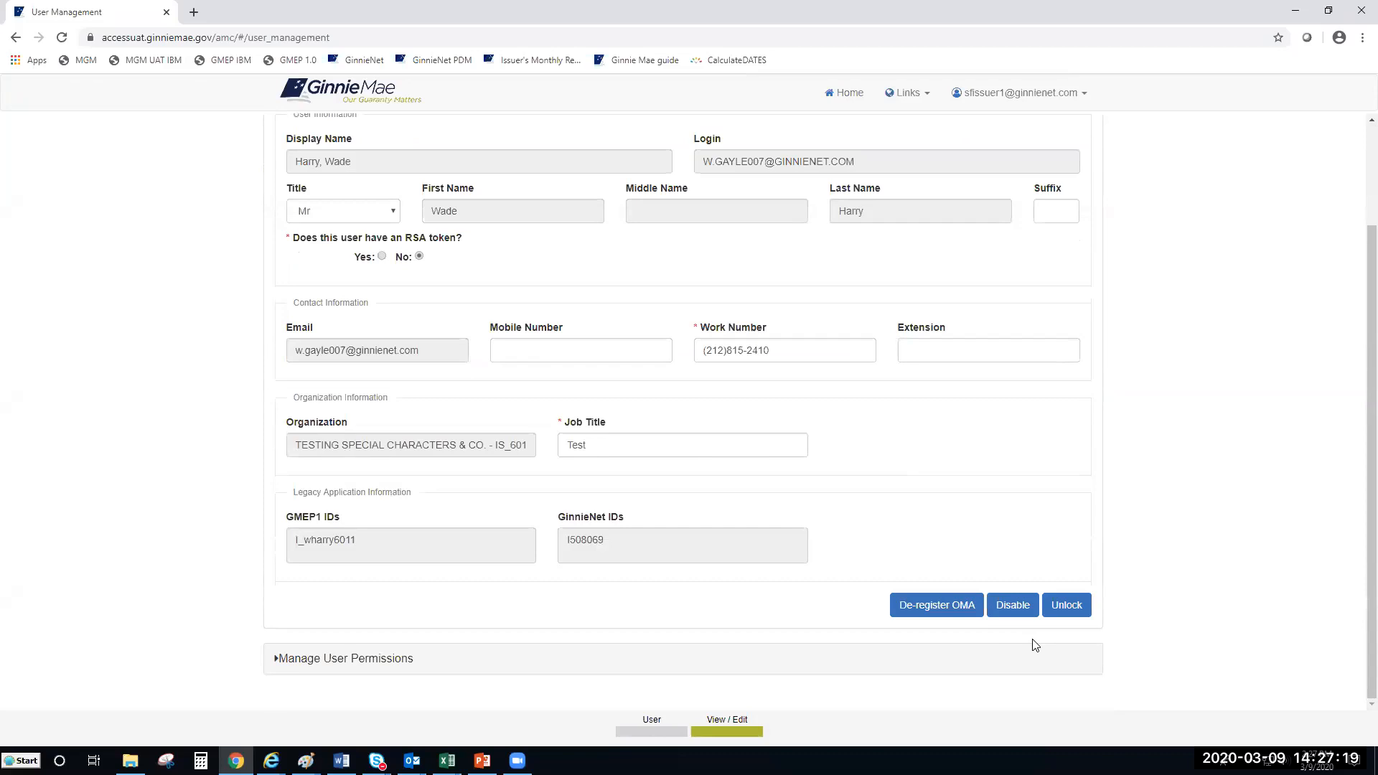
{"action": "left_click", "coordinate": [1065, 611]}
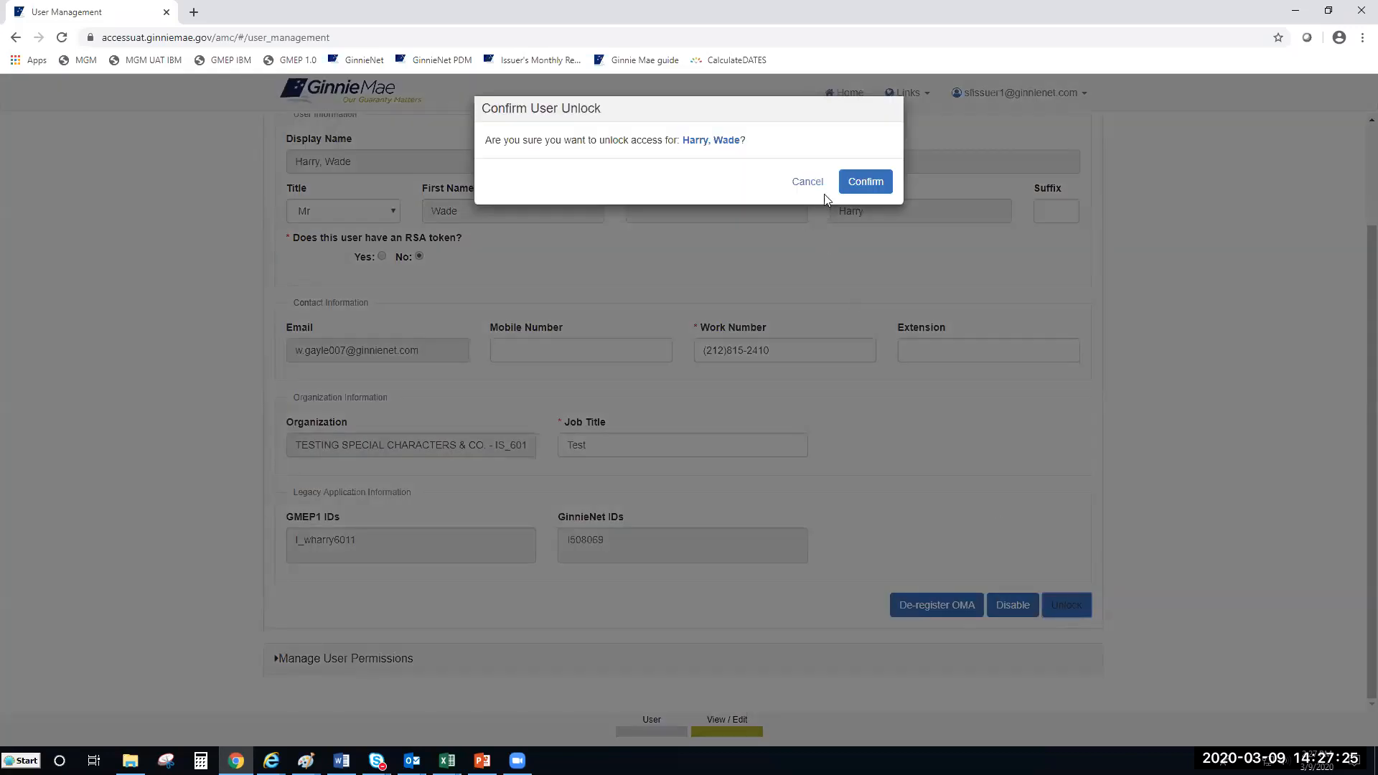
{"action": "left_click", "coordinate": [865, 183]}
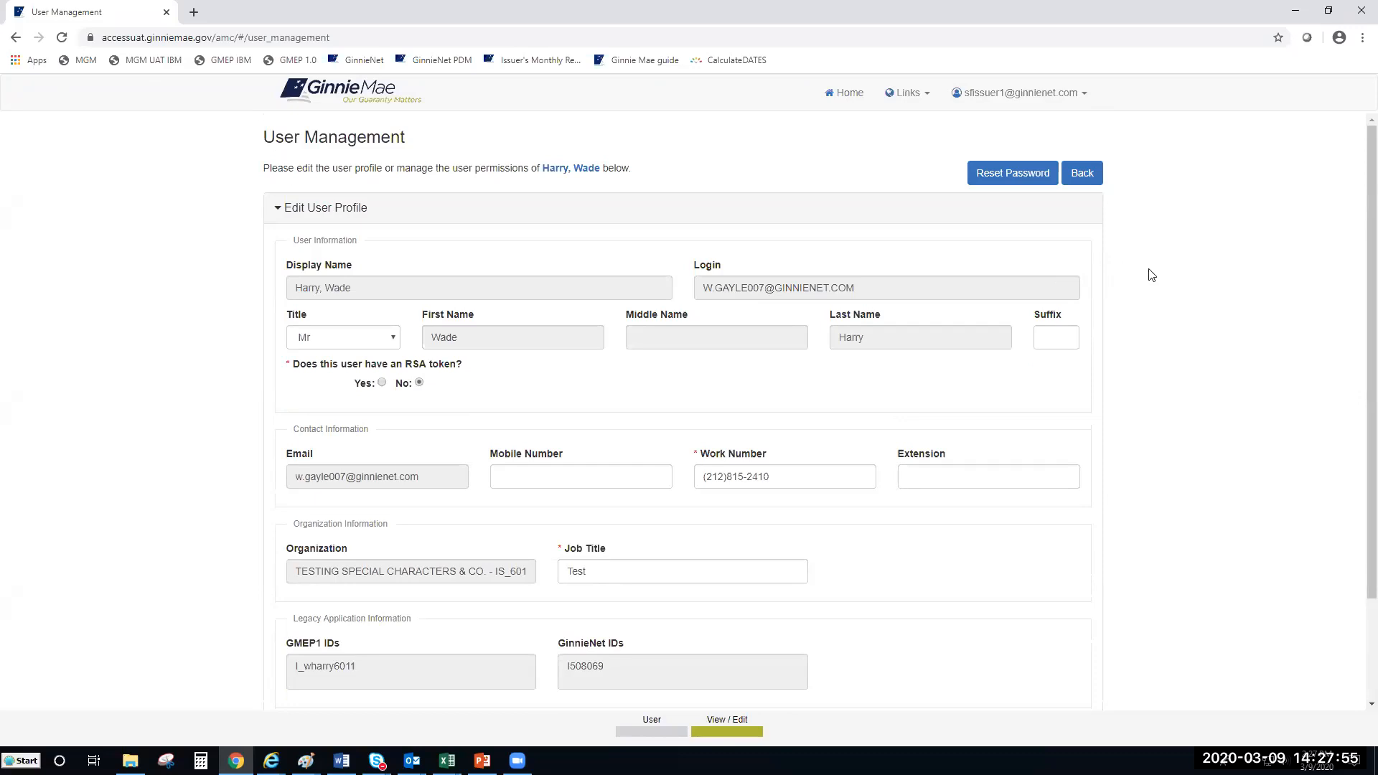
{"action": "scroll", "coordinate": [1187, 283], "scroll_direction": "down", "scroll_amount": 2}
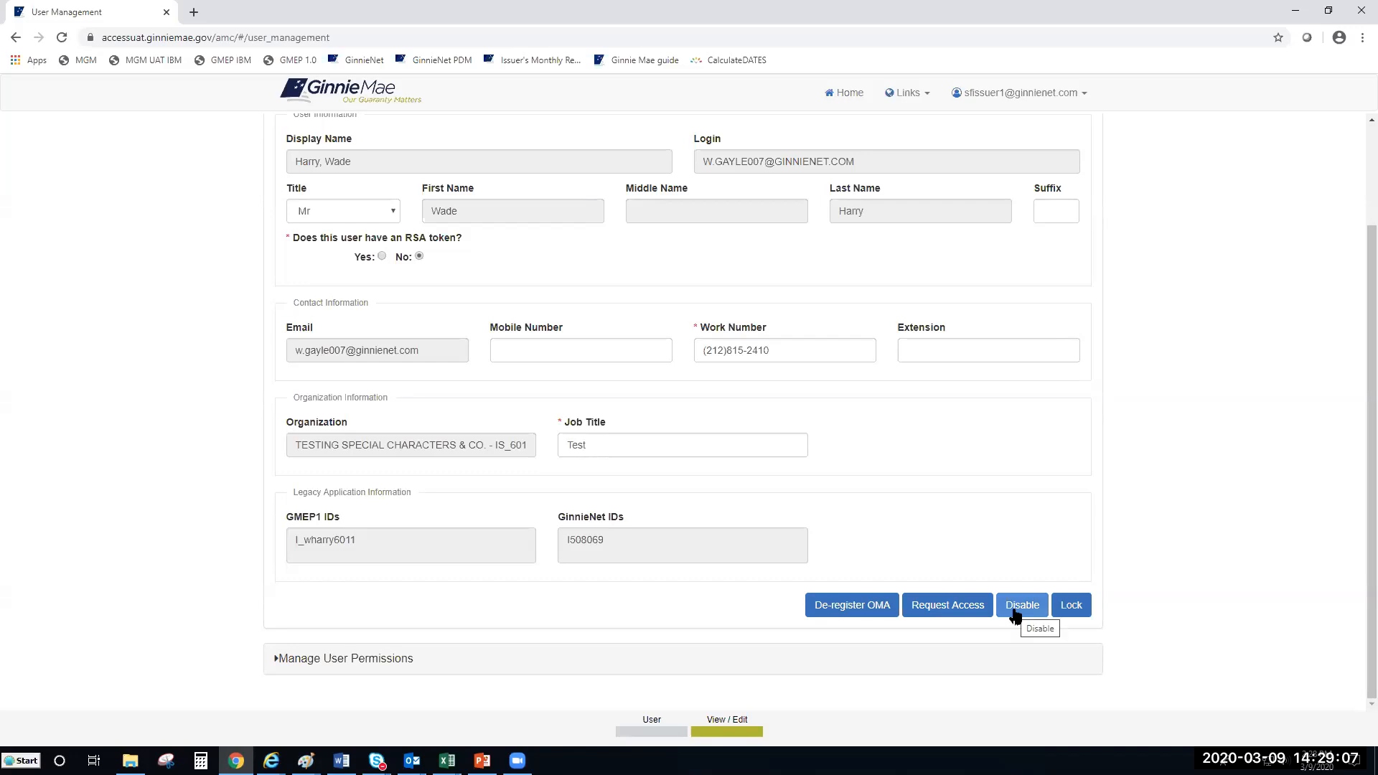
Step: Disable the test user's account, confirm the disable, and return to the user list
{"action": "left_click", "coordinate": [1014, 612]}
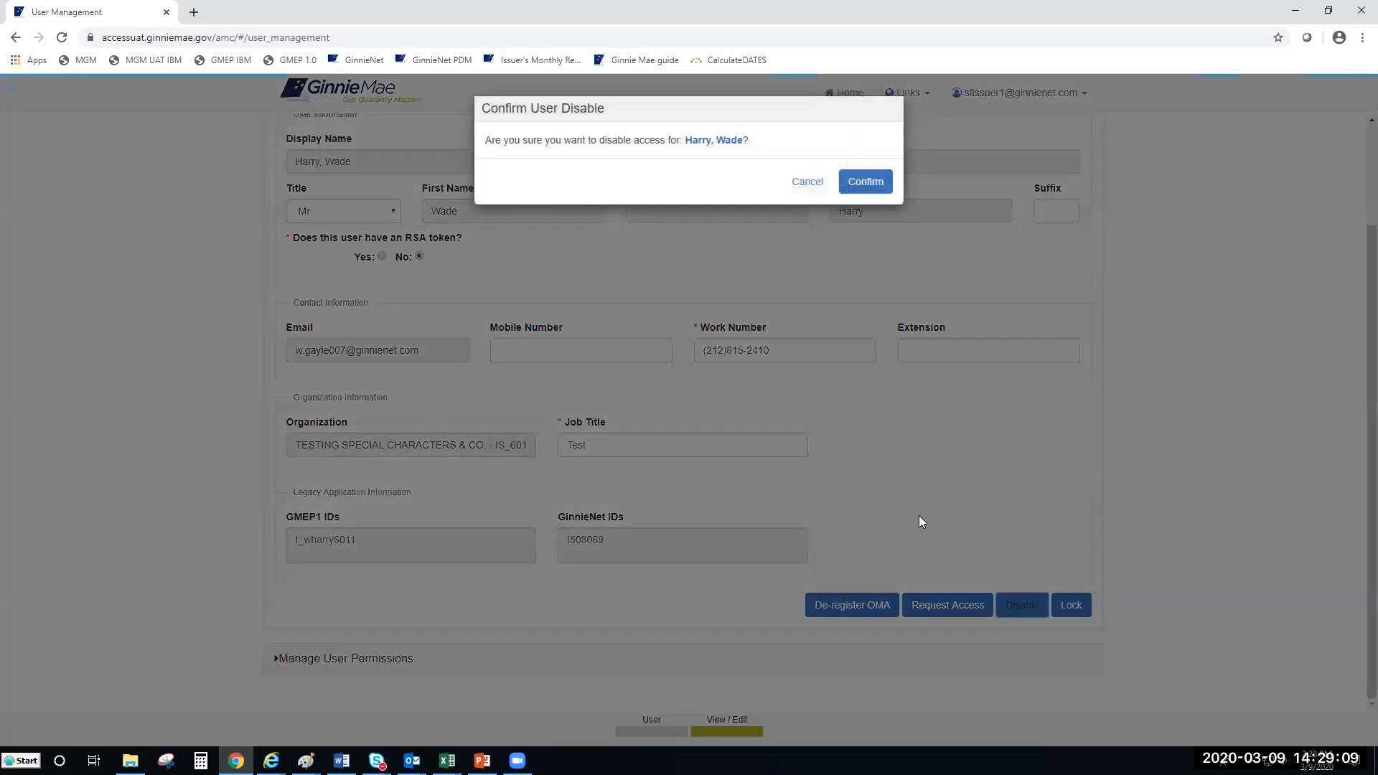
{"action": "left_click", "coordinate": [866, 188]}
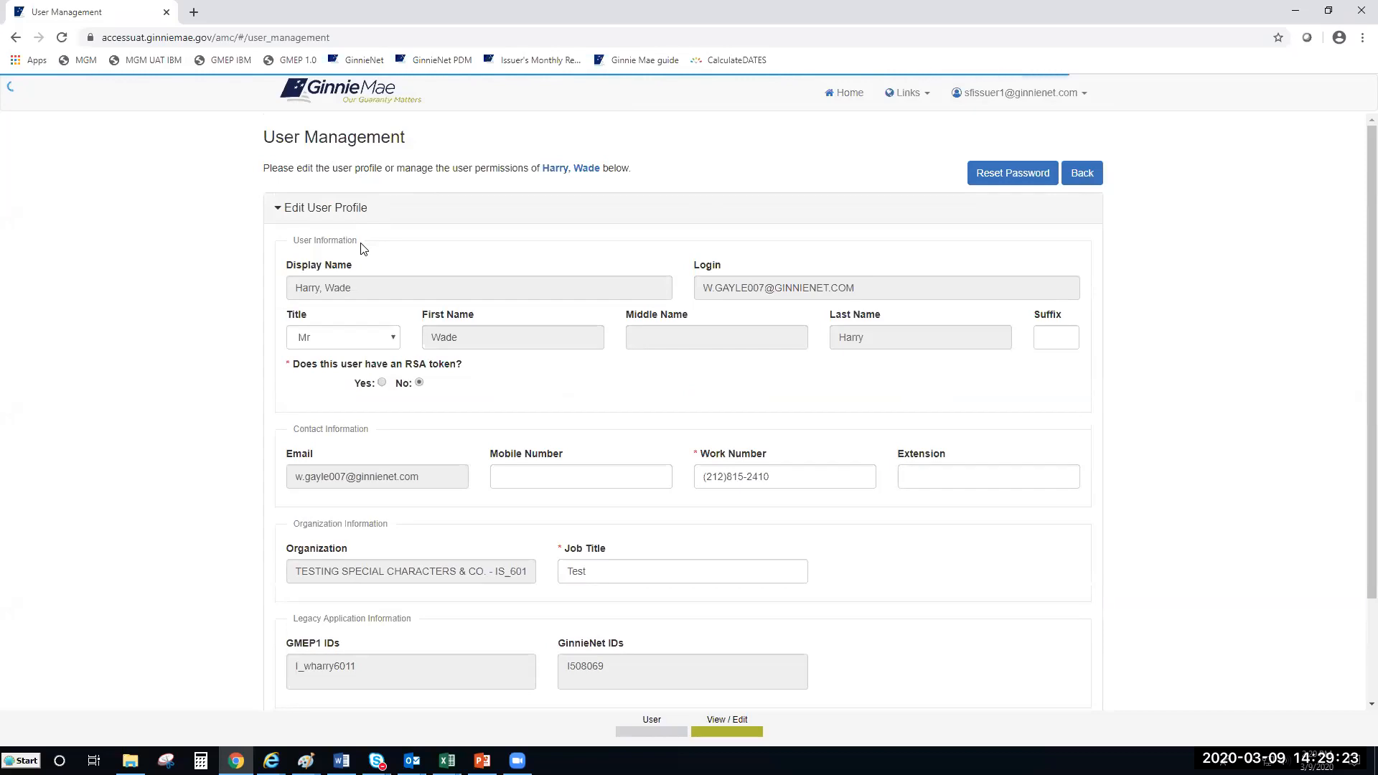
{"action": "scroll", "coordinate": [610, 301], "scroll_direction": "down", "scroll_amount": 1}
{"action": "left_click", "coordinate": [1085, 177]}
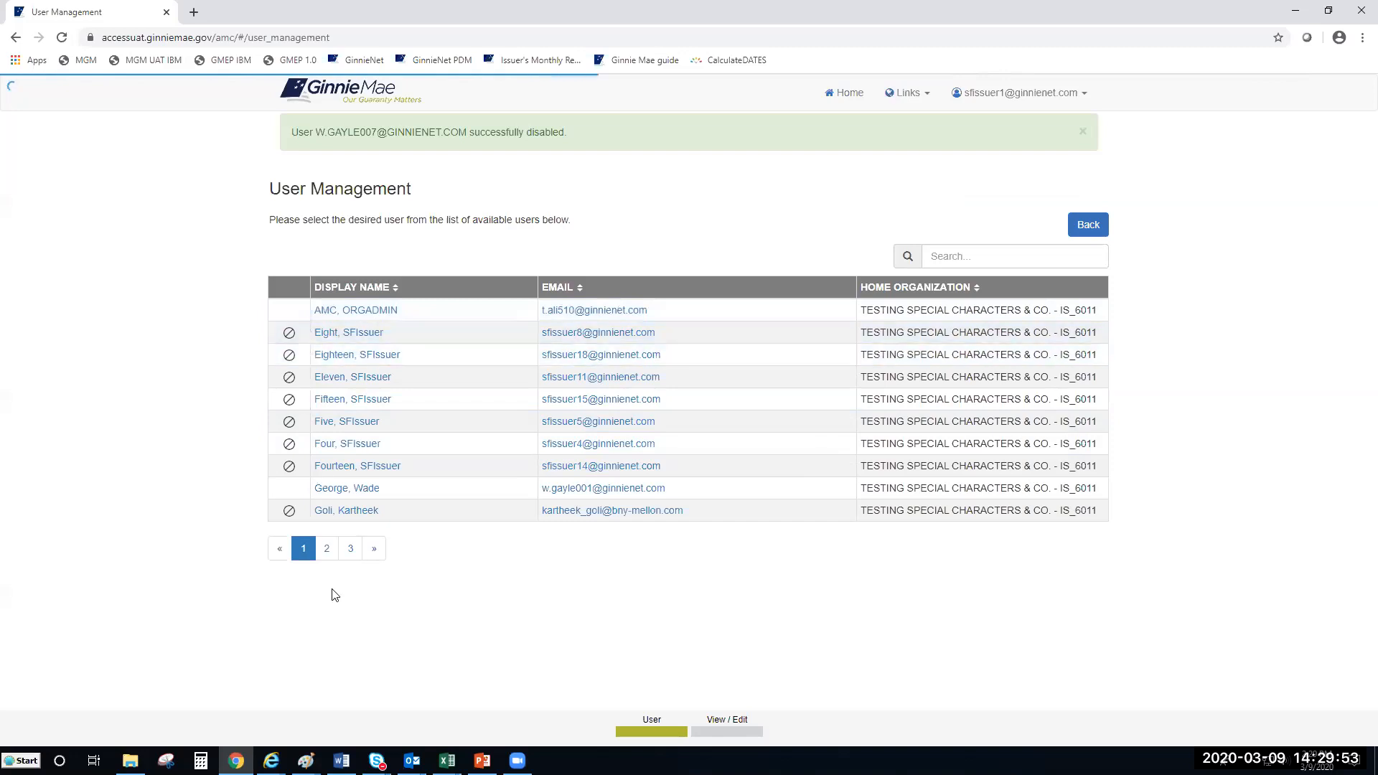
Step: Go to page 2 of the user list, back out, then show page 2 again
{"action": "left_click", "coordinate": [326, 553]}
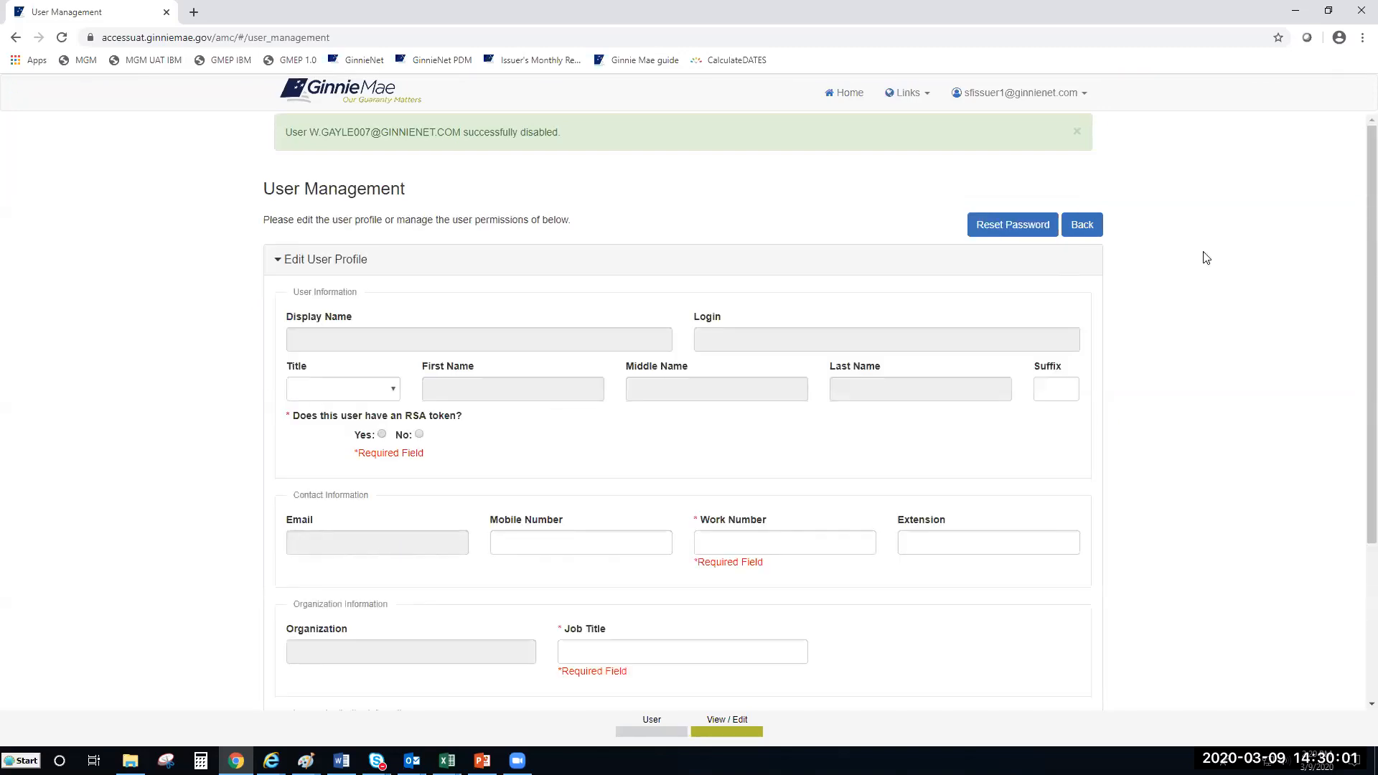
{"action": "left_click", "coordinate": [1088, 226]}
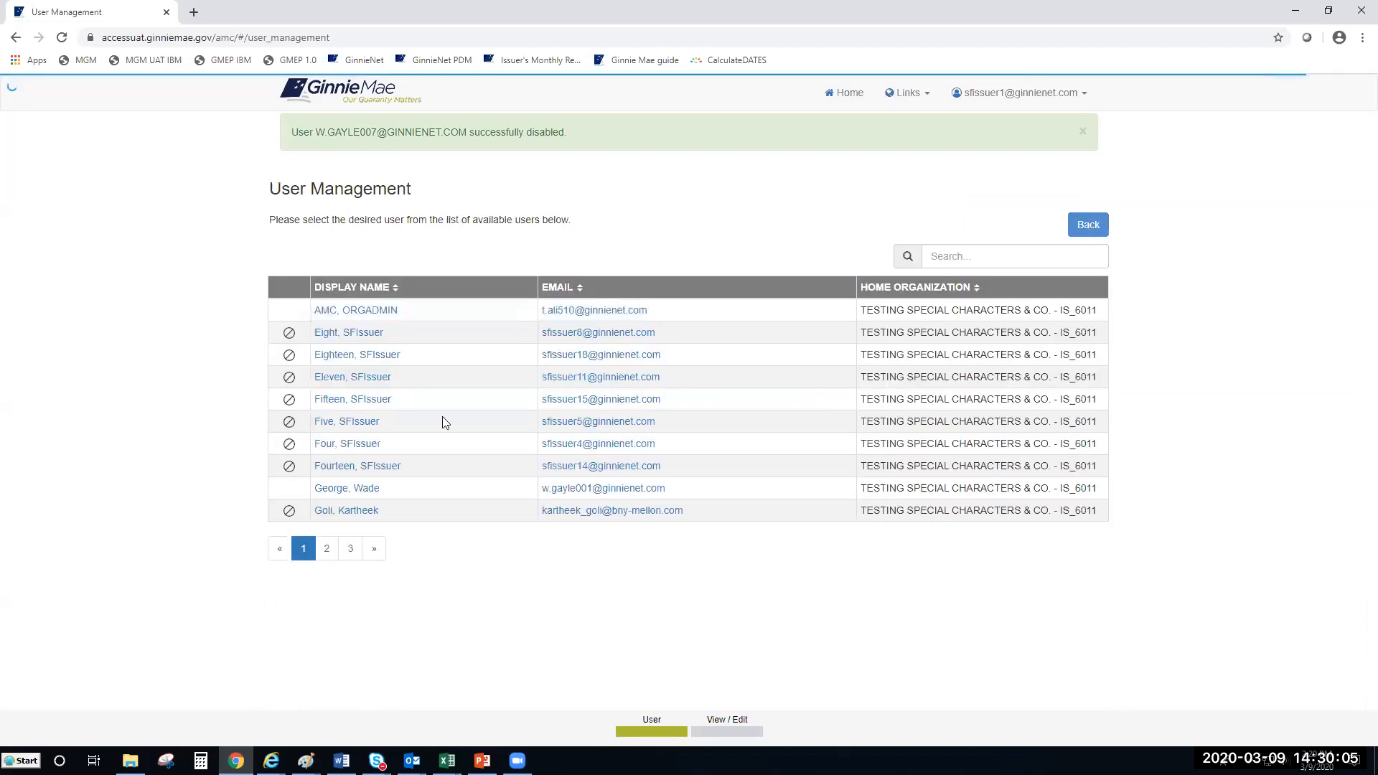
{"action": "left_click", "coordinate": [328, 548]}
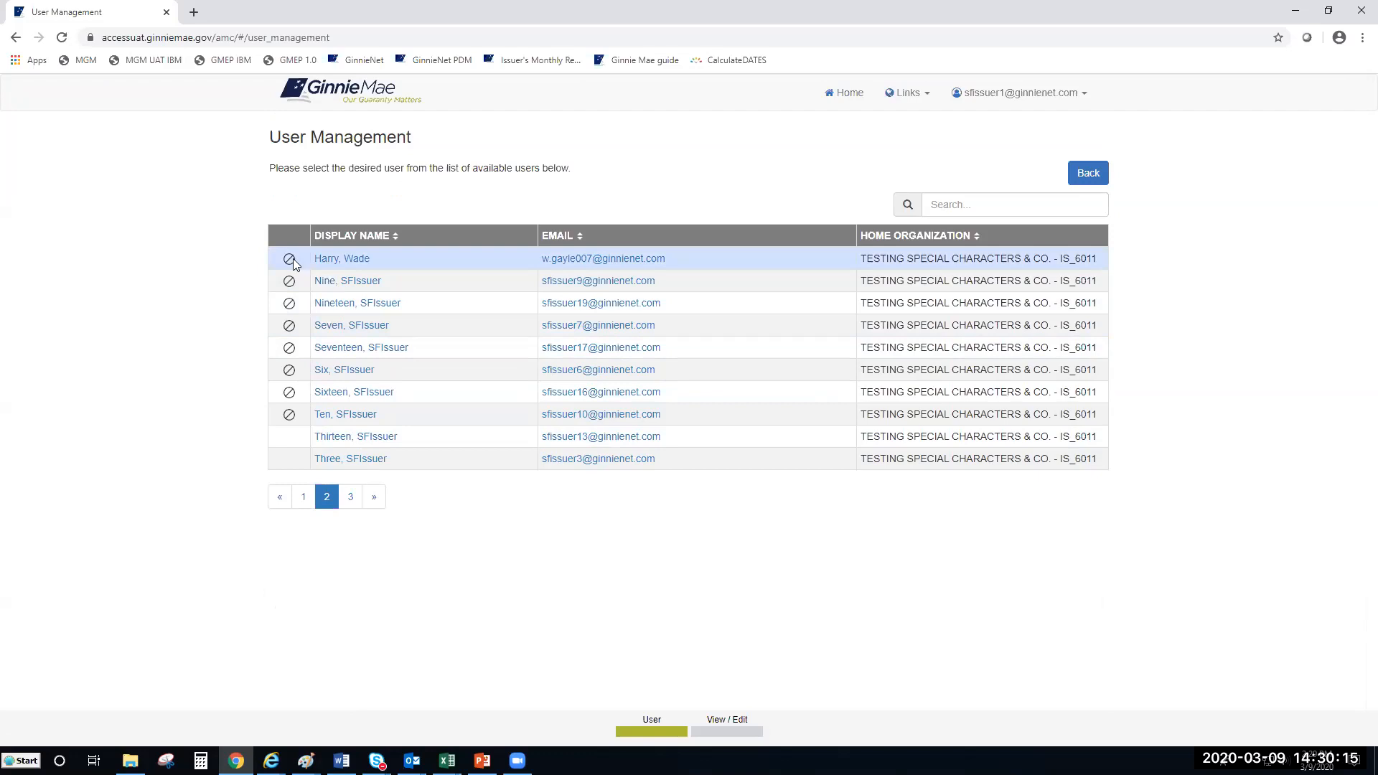
Step: Open the disabled test user's profile and scroll through its details
{"action": "left_click", "coordinate": [342, 258]}
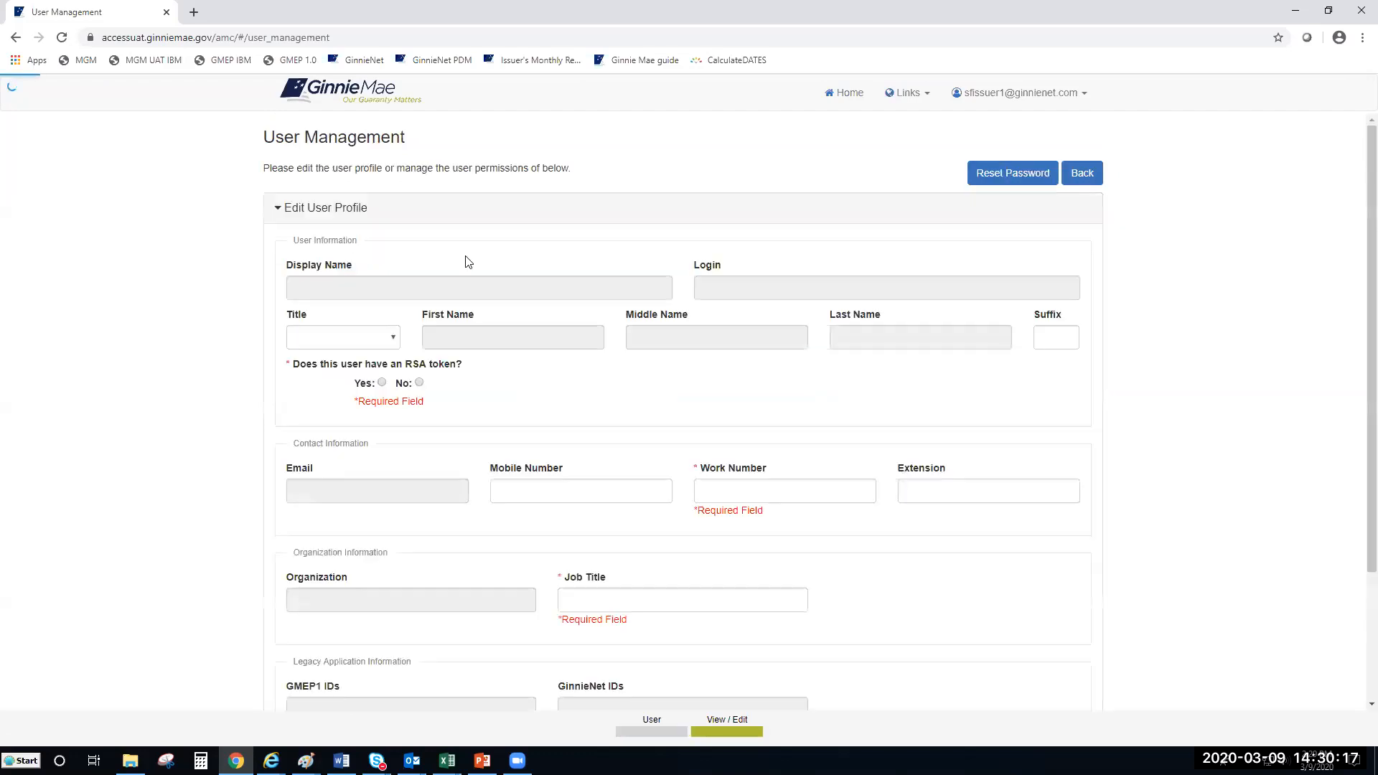
{"action": "scroll", "coordinate": [701, 390], "scroll_direction": "down", "scroll_amount": 3}
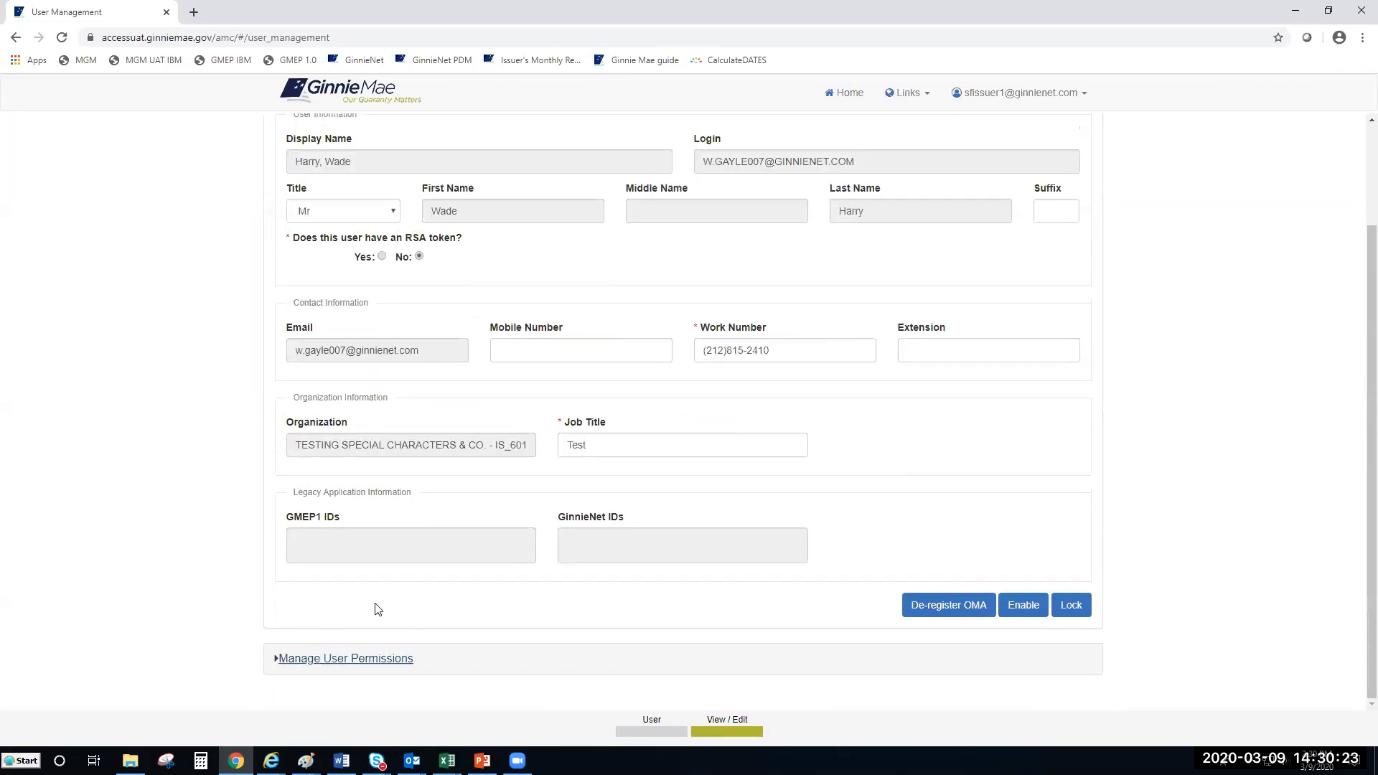
{"action": "scroll", "coordinate": [379, 610], "scroll_direction": "up", "scroll_amount": 2}
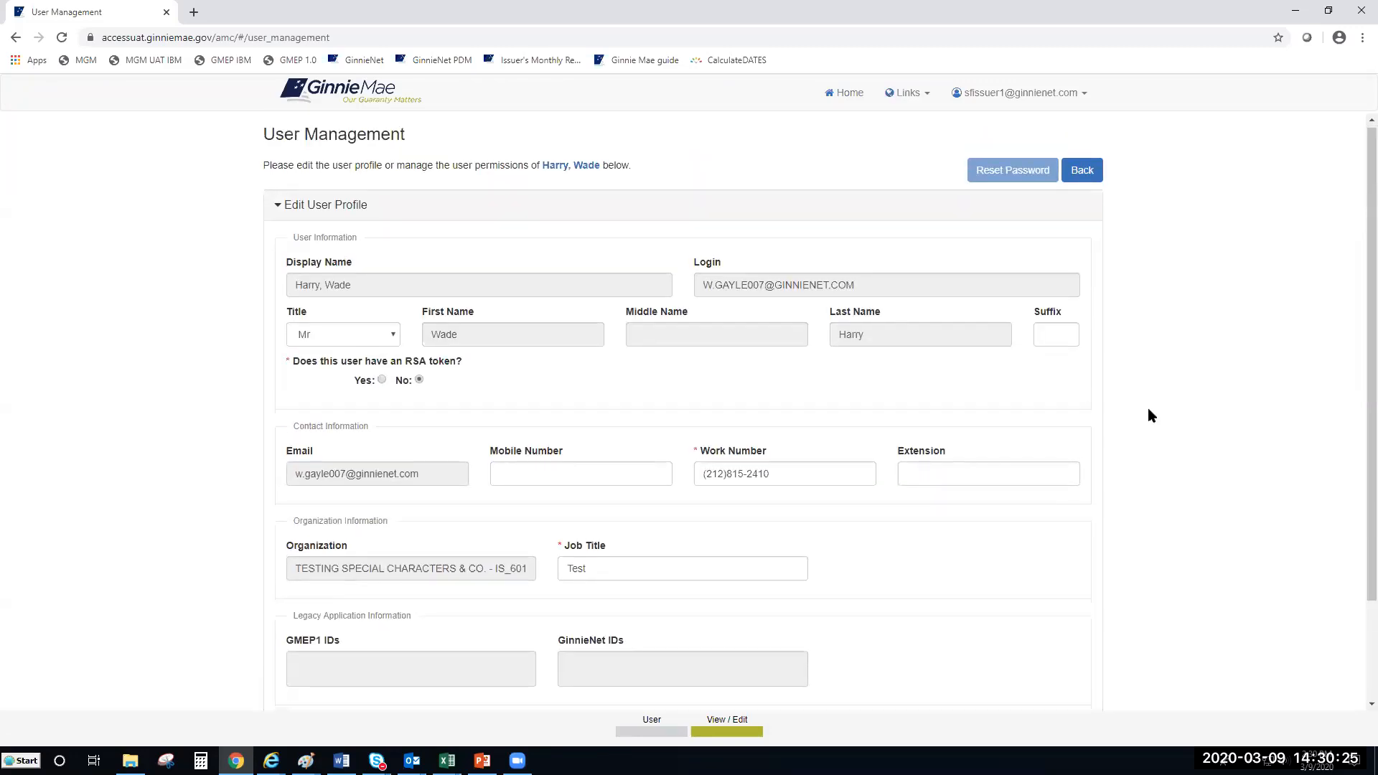
{"action": "scroll", "coordinate": [1147, 408], "scroll_direction": "down", "scroll_amount": 2}
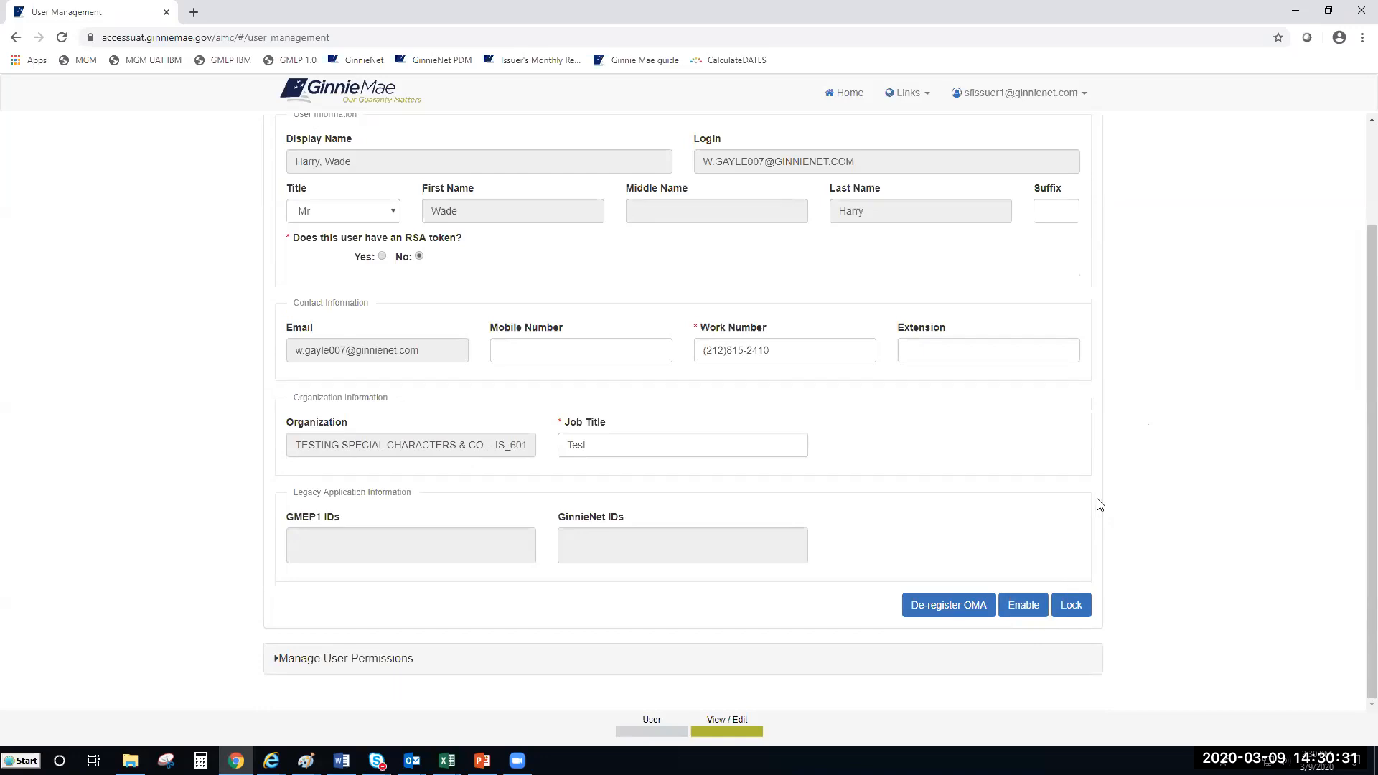
{"action": "scroll", "coordinate": [1098, 504], "scroll_direction": "up", "scroll_amount": 1}
{"action": "scroll", "coordinate": [1354, 362], "scroll_direction": "up", "scroll_amount": 1}
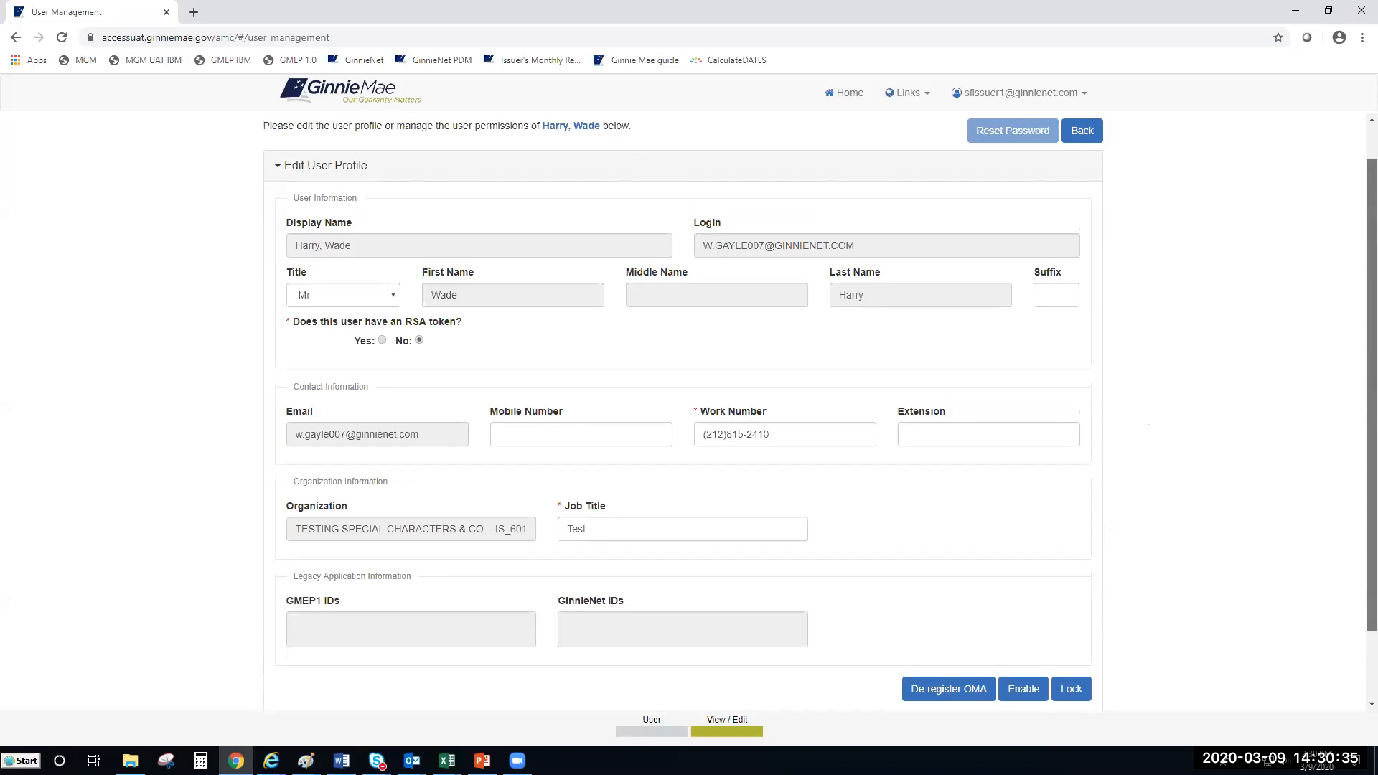
{"action": "scroll", "coordinate": [1356, 423], "scroll_direction": "down", "scroll_amount": 1}
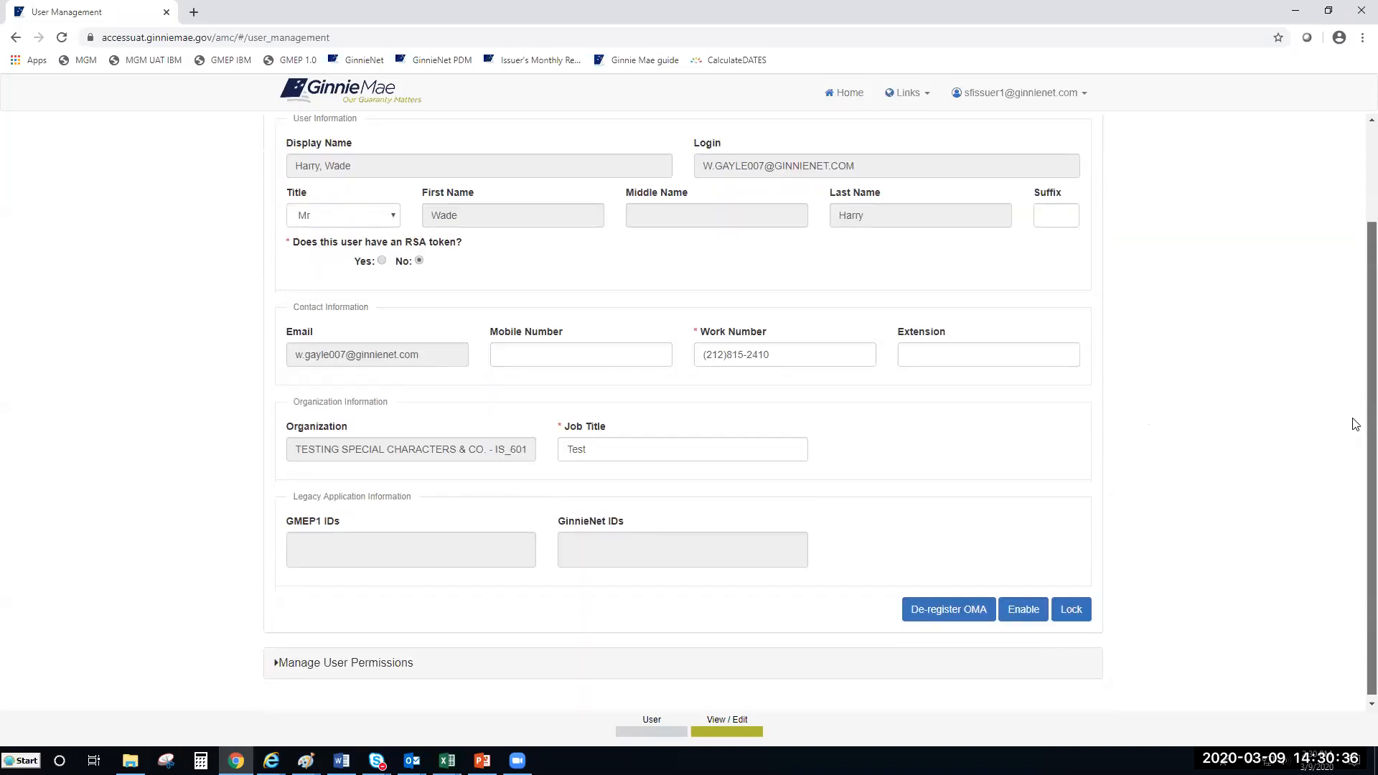
Step: Expand Manage User Permissions to see the MF-Loan Delivery and Pooling Basic User role REVOKED
{"action": "left_click", "coordinate": [293, 664]}
{"action": "scroll", "coordinate": [1356, 337], "scroll_direction": "down", "scroll_amount": 1}
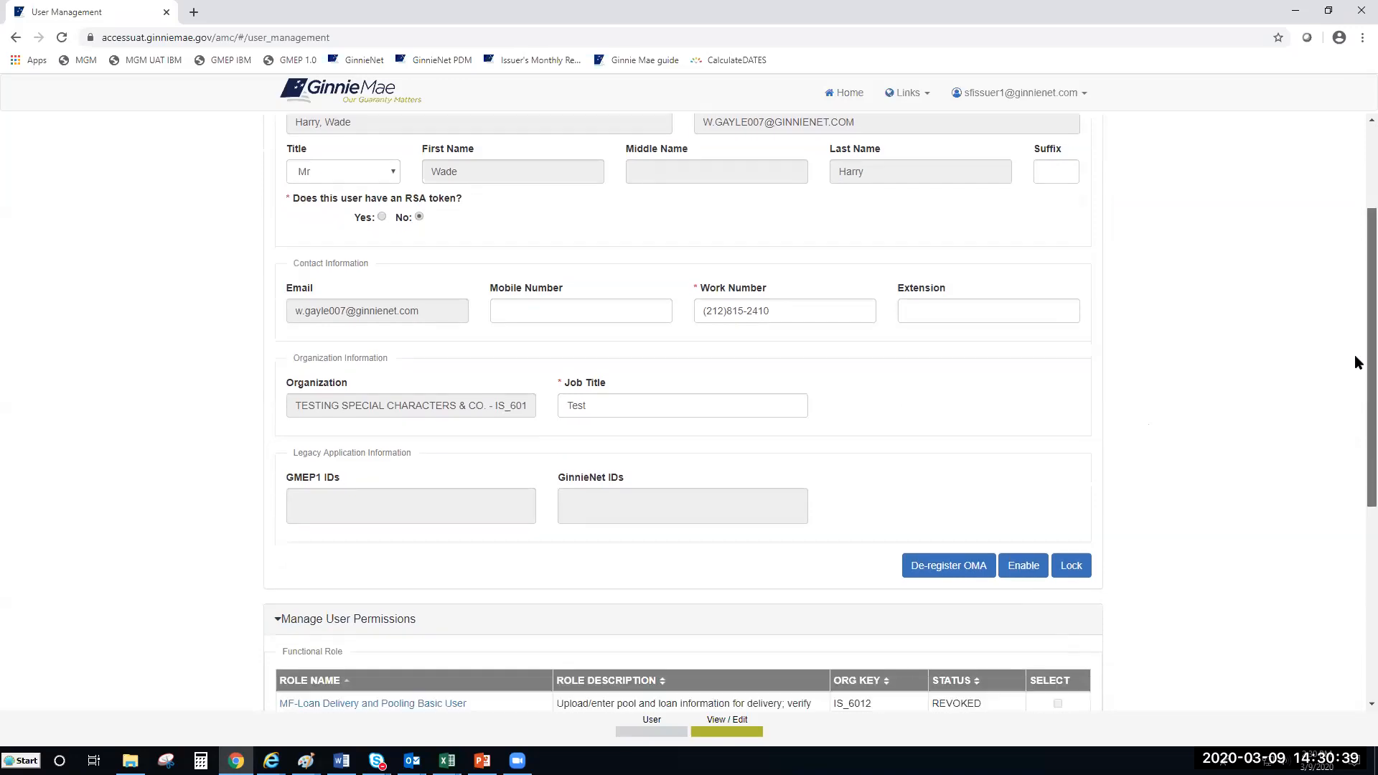
{"action": "scroll", "coordinate": [1355, 380], "scroll_direction": "down", "scroll_amount": 1}
{"action": "scroll", "coordinate": [1355, 323], "scroll_direction": "up", "scroll_amount": 3}
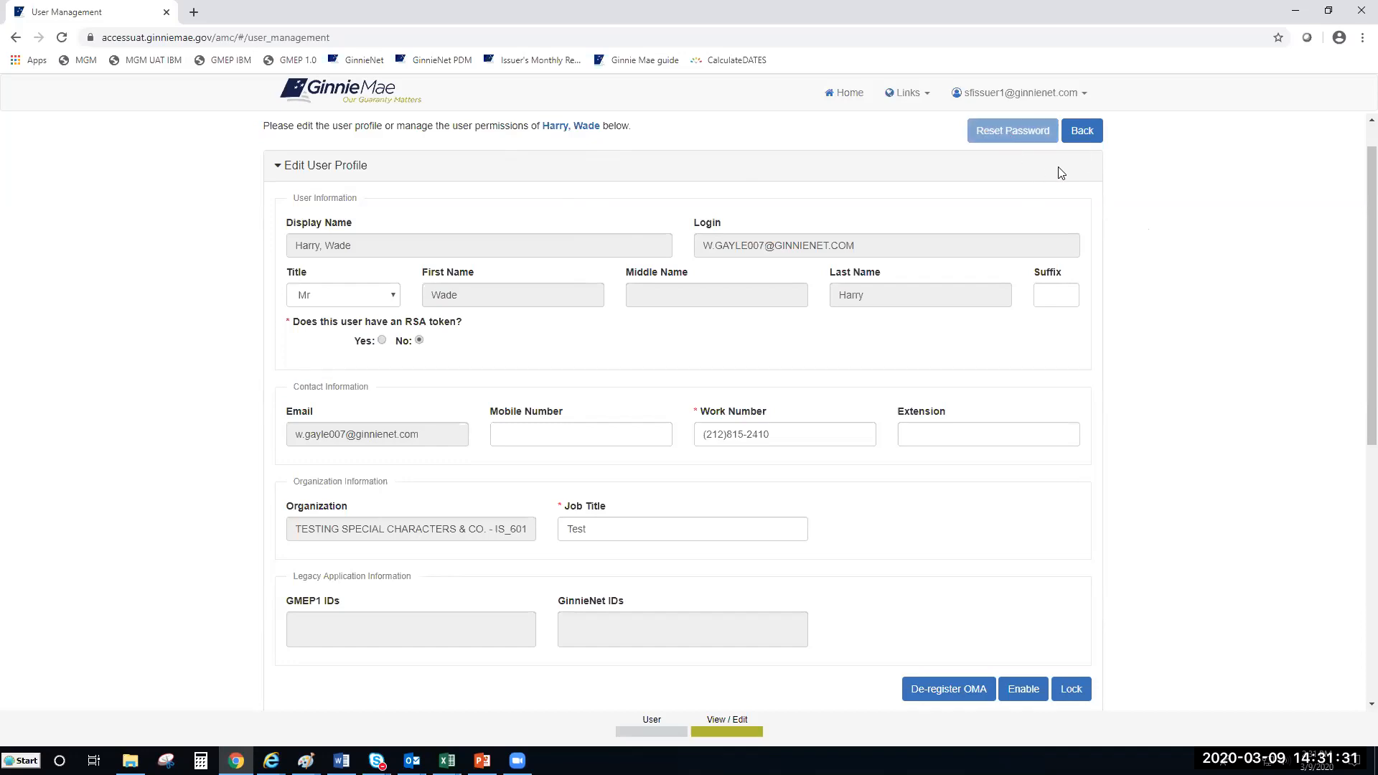
{"action": "scroll", "coordinate": [1063, 172], "scroll_direction": "up", "scroll_amount": 1}
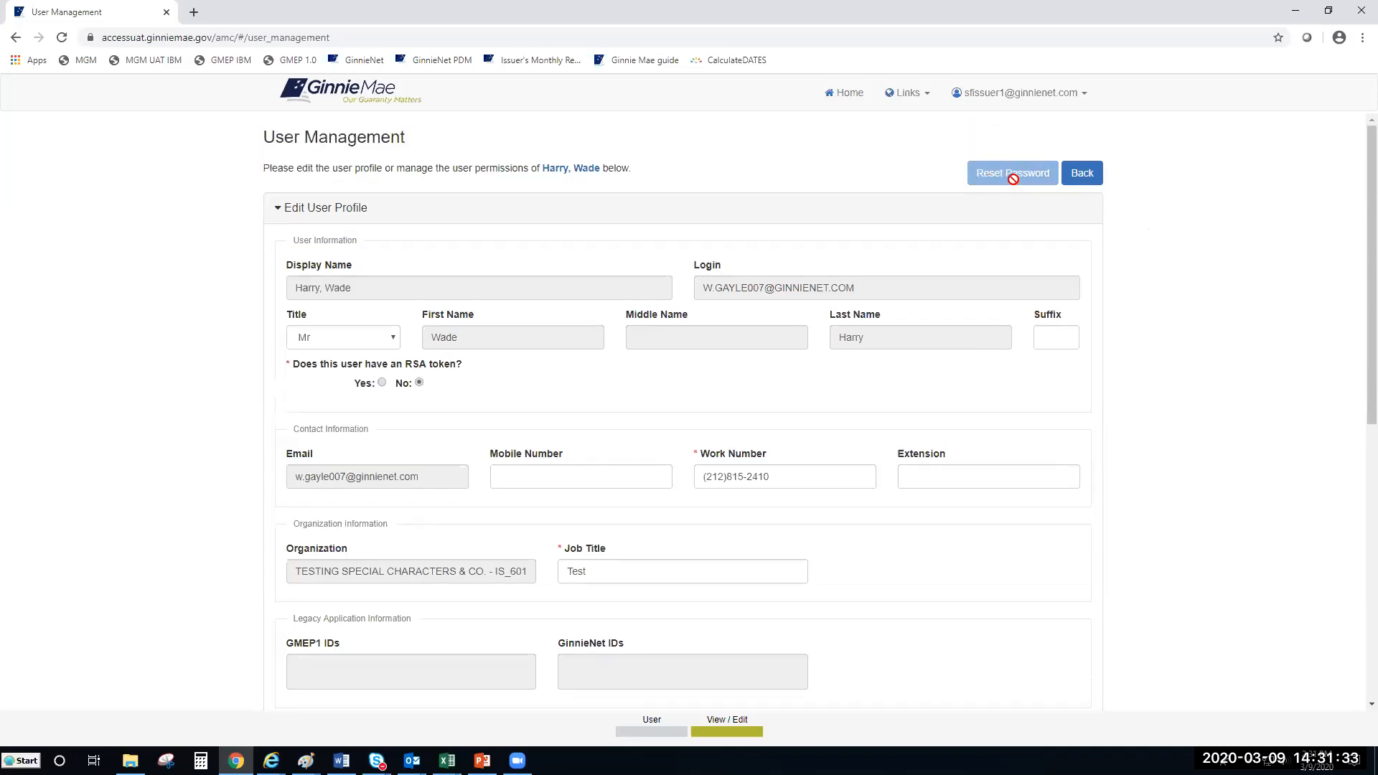
Step: Go back to the user list and open the last user's profile on page 2
{"action": "left_click", "coordinate": [1083, 177]}
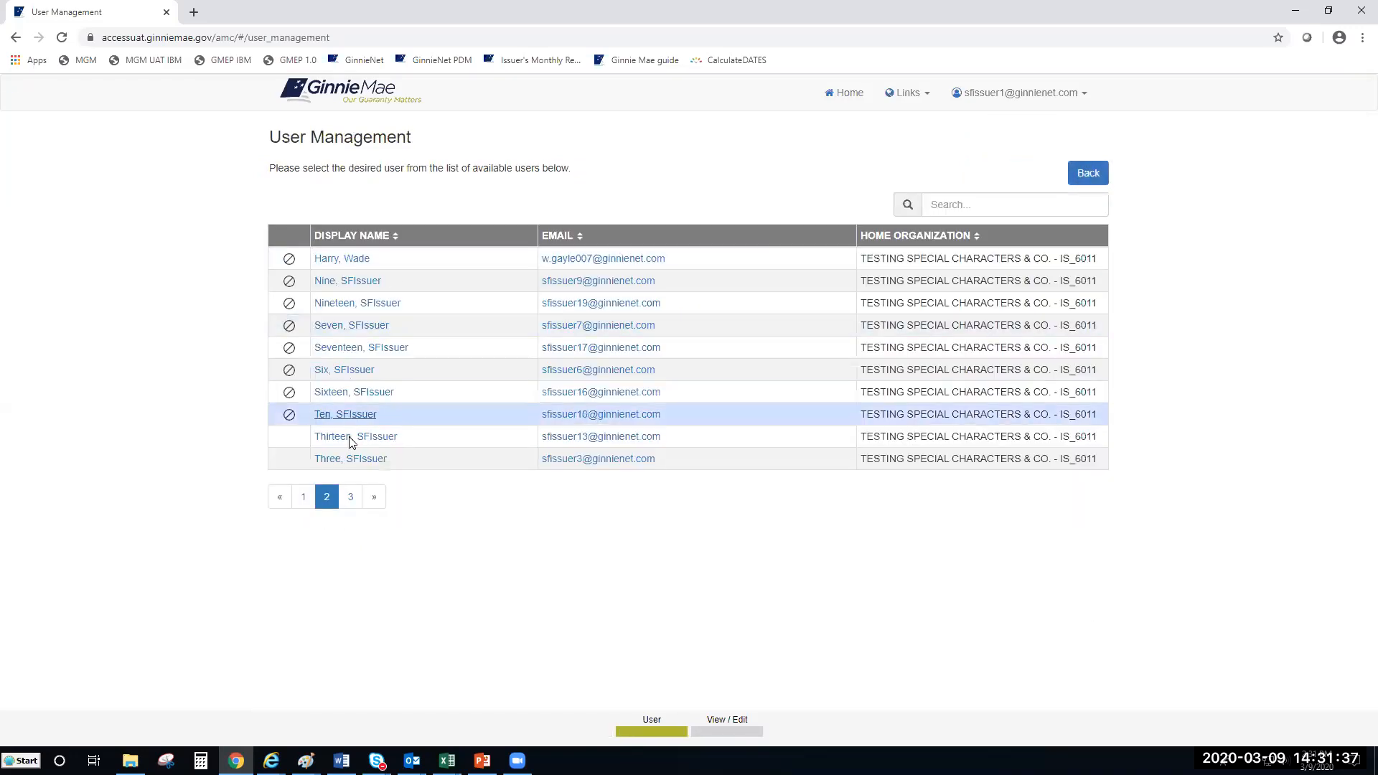
{"action": "left_click", "coordinate": [335, 459]}
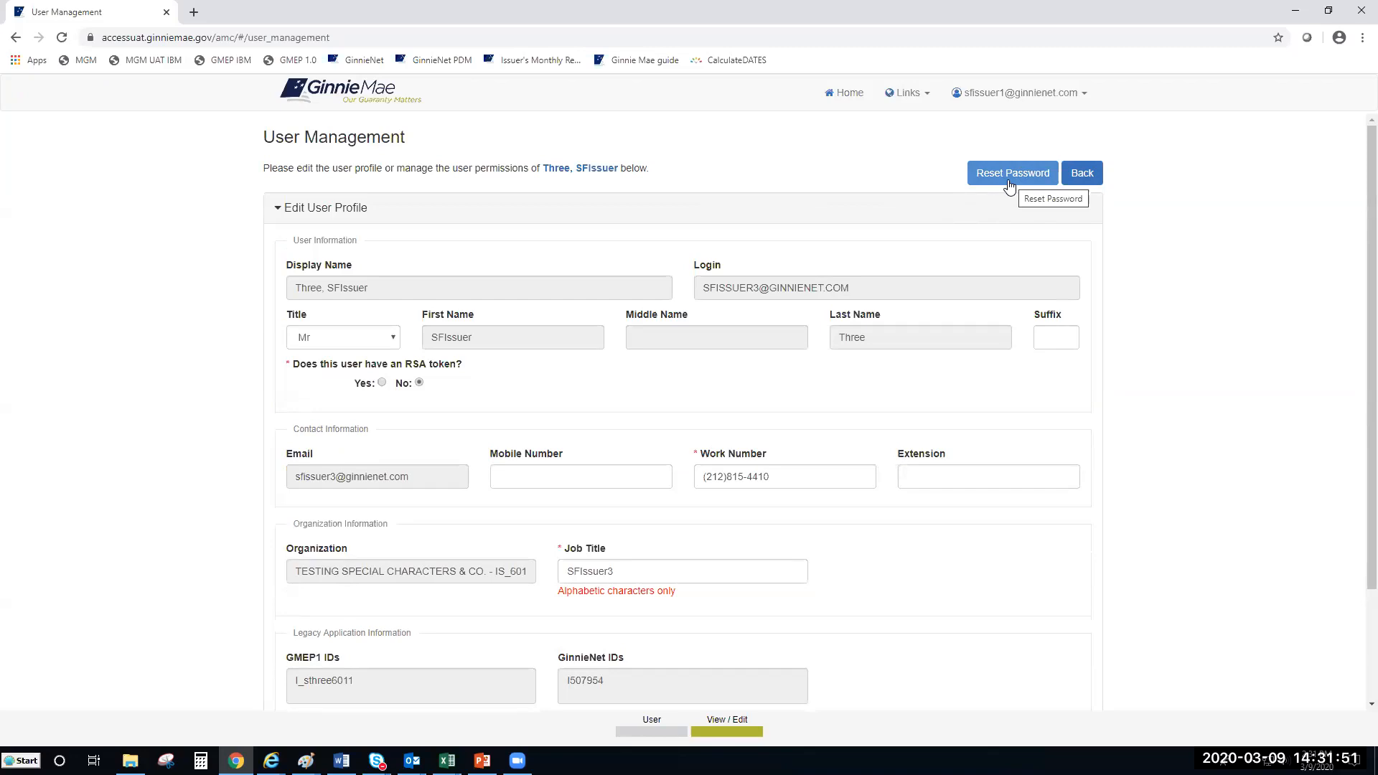
Step: Reset this issuer user's password, confirm the reset, and return to the user list
{"action": "left_click", "coordinate": [1009, 186]}
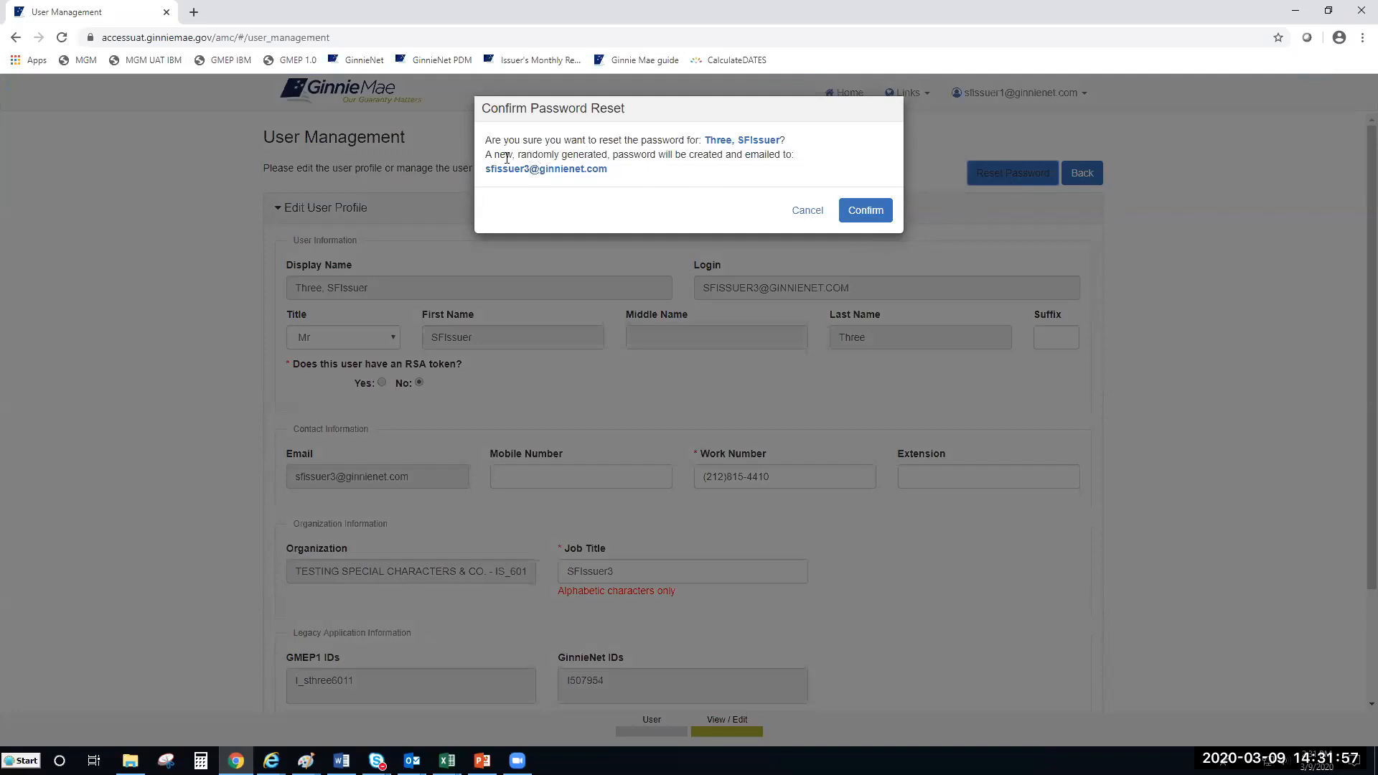
{"action": "left_click_drag", "start_coordinate": [486, 156], "coordinate": [796, 156]}
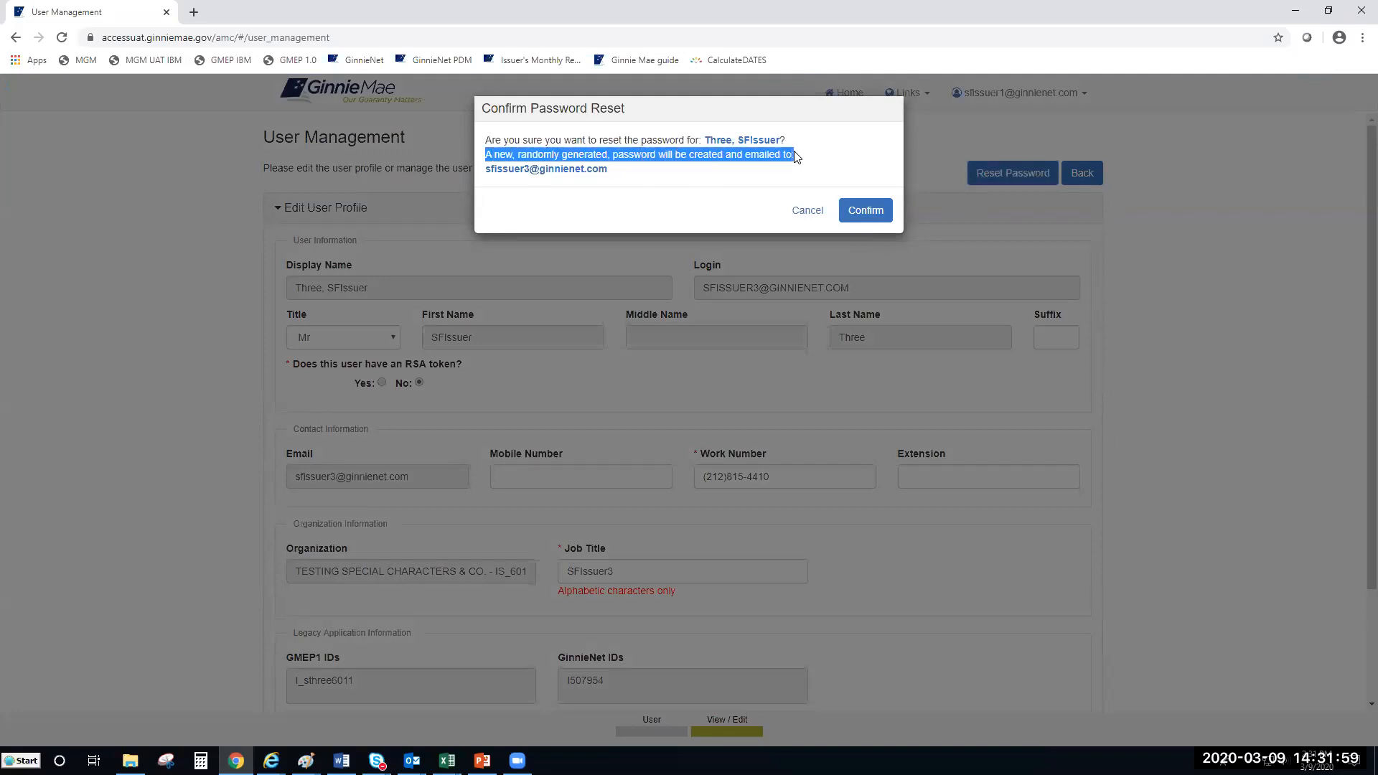
{"action": "left_click", "coordinate": [864, 211]}
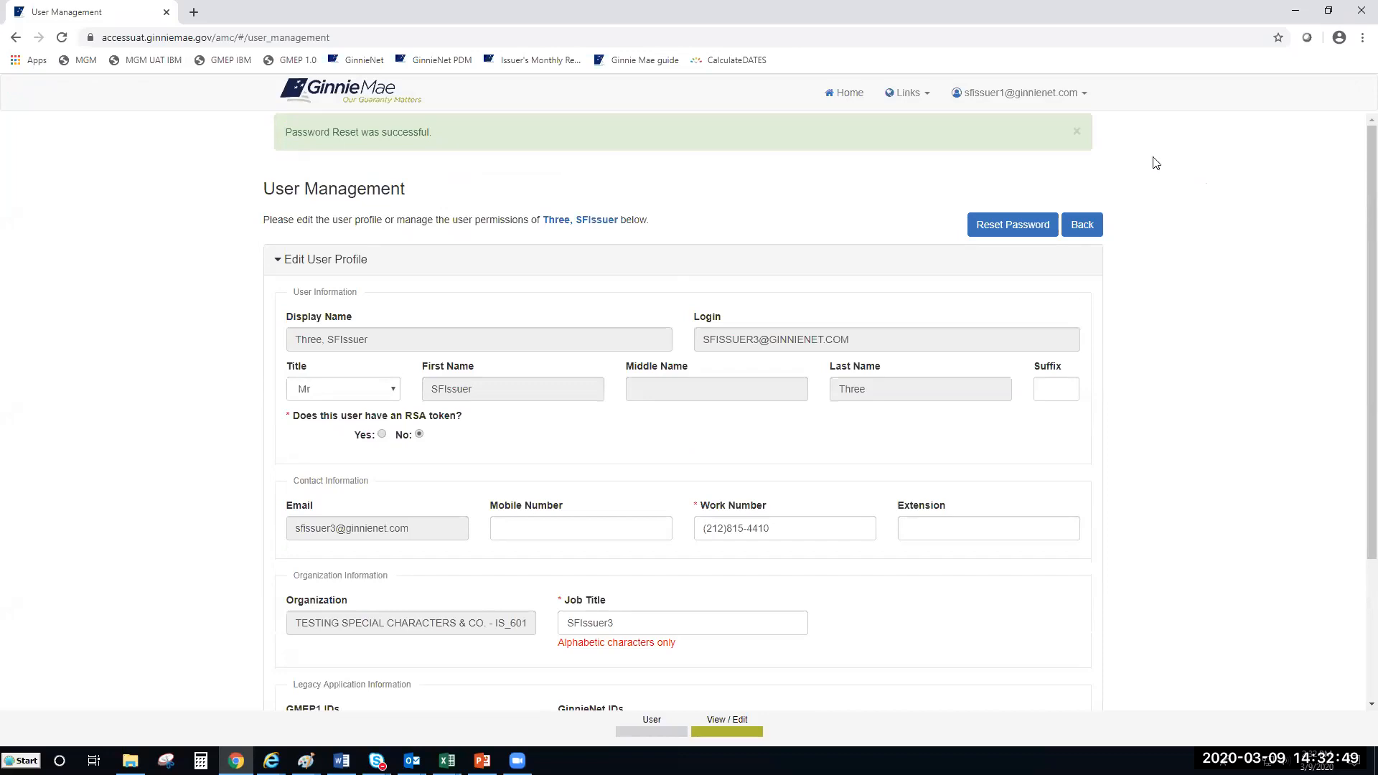
{"action": "left_click", "coordinate": [1085, 225]}
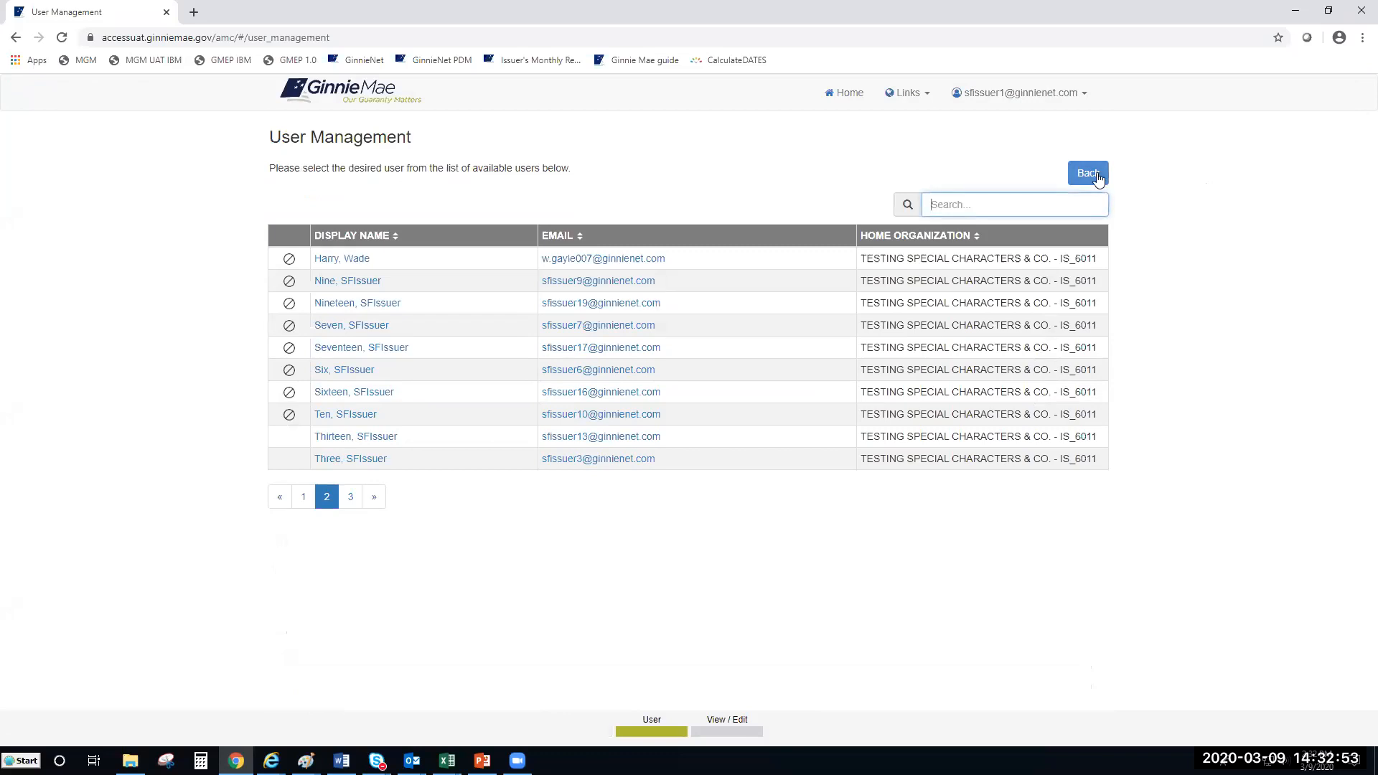
Step: Return to the console home and open Security Reports in BI Publisher from the Links menu
{"action": "left_click", "coordinate": [1092, 177]}
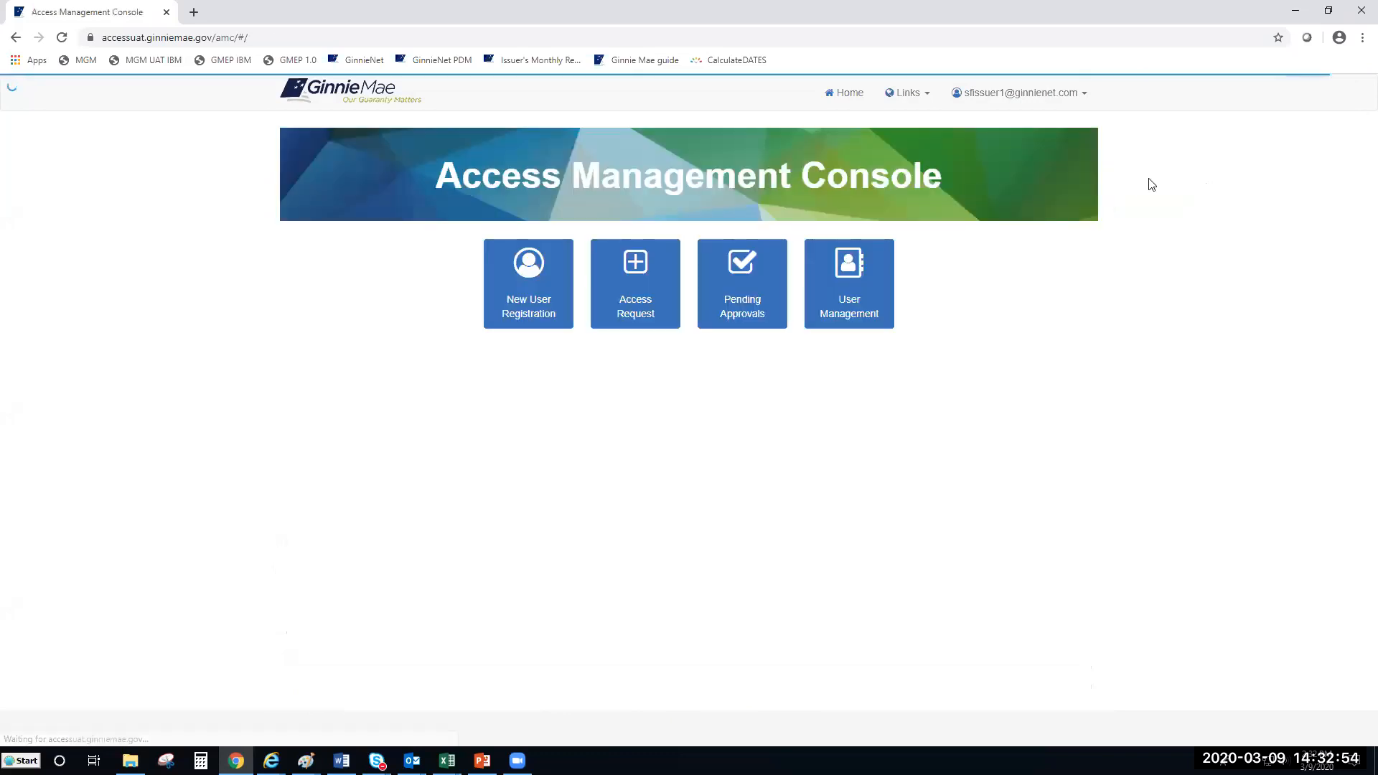
{"action": "left_click", "coordinate": [926, 99]}
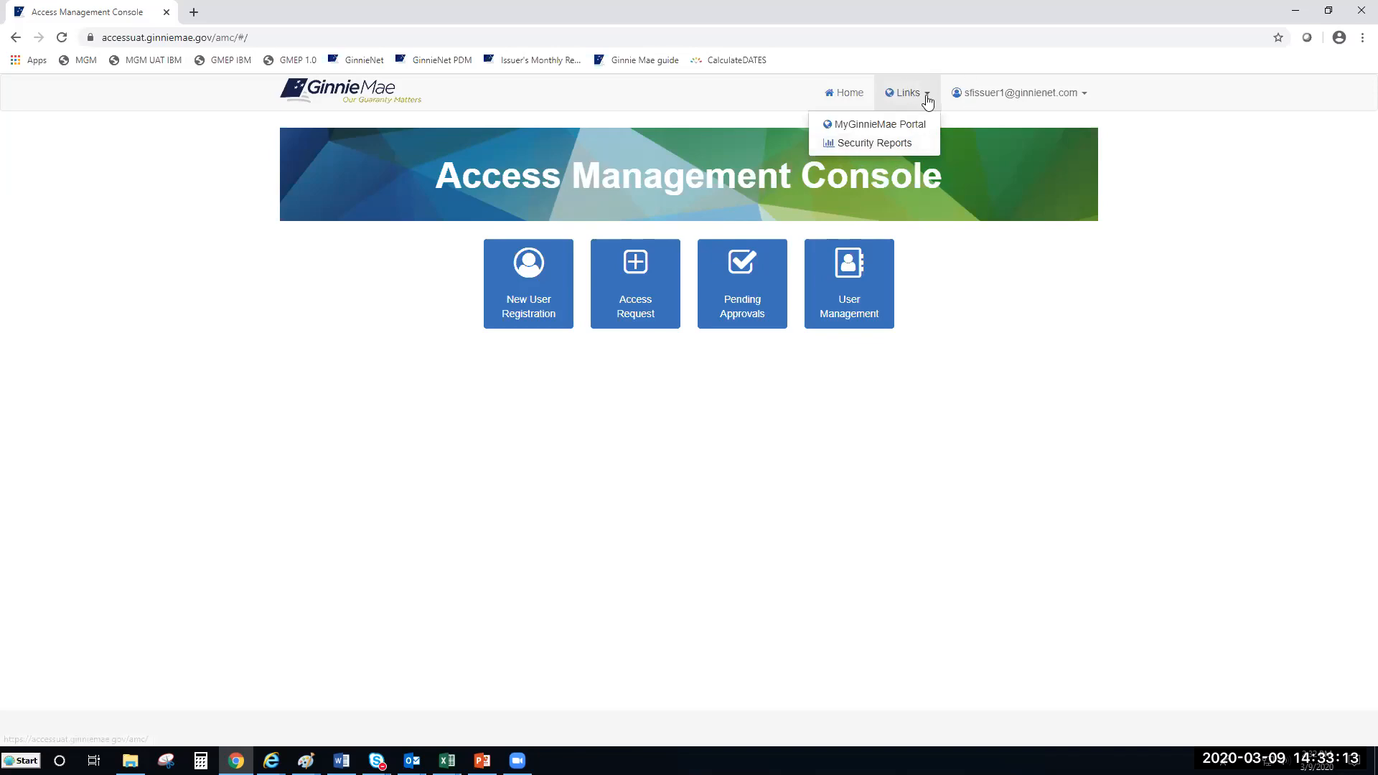
{"action": "left_click", "coordinate": [920, 148]}
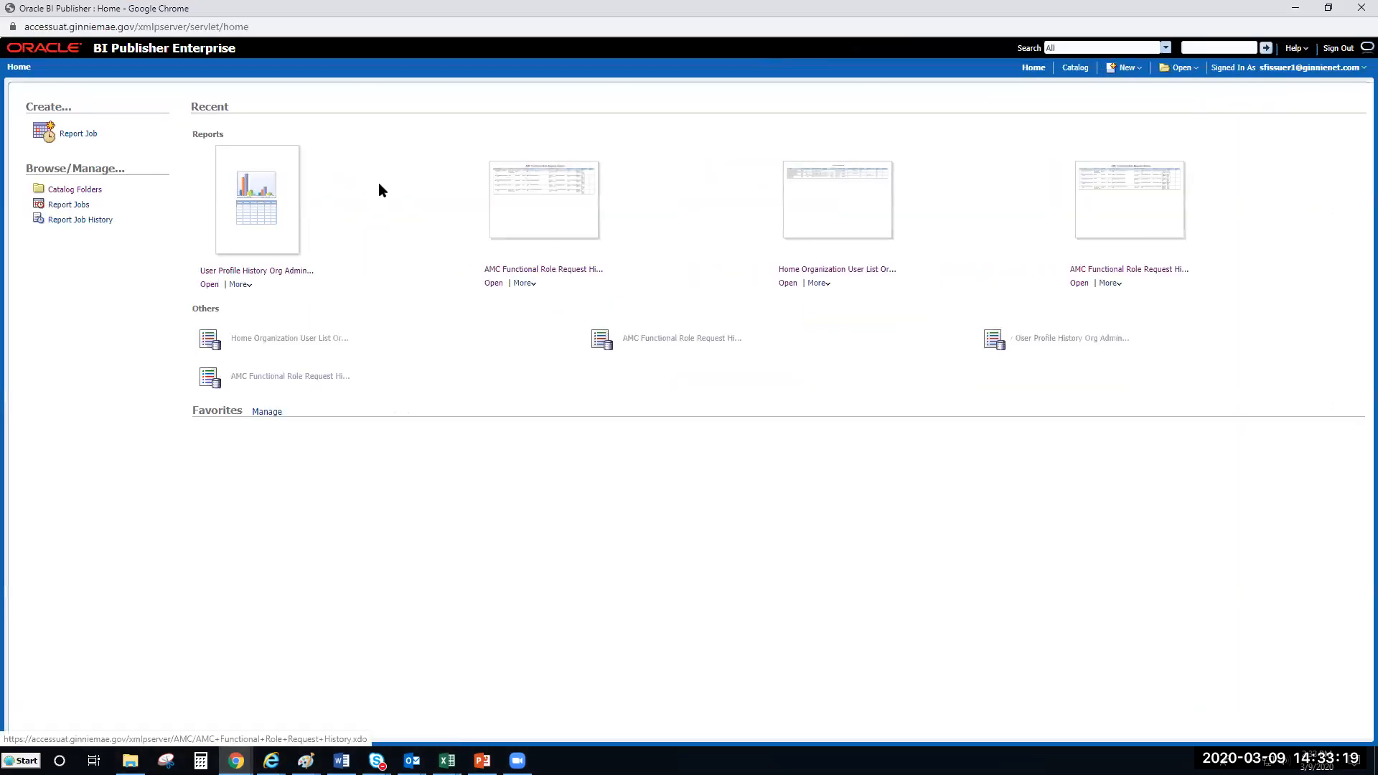
Step: Open the AMC Functional Role Request History report from the Administrative Reports catalog folder
{"action": "left_click", "coordinate": [88, 194]}
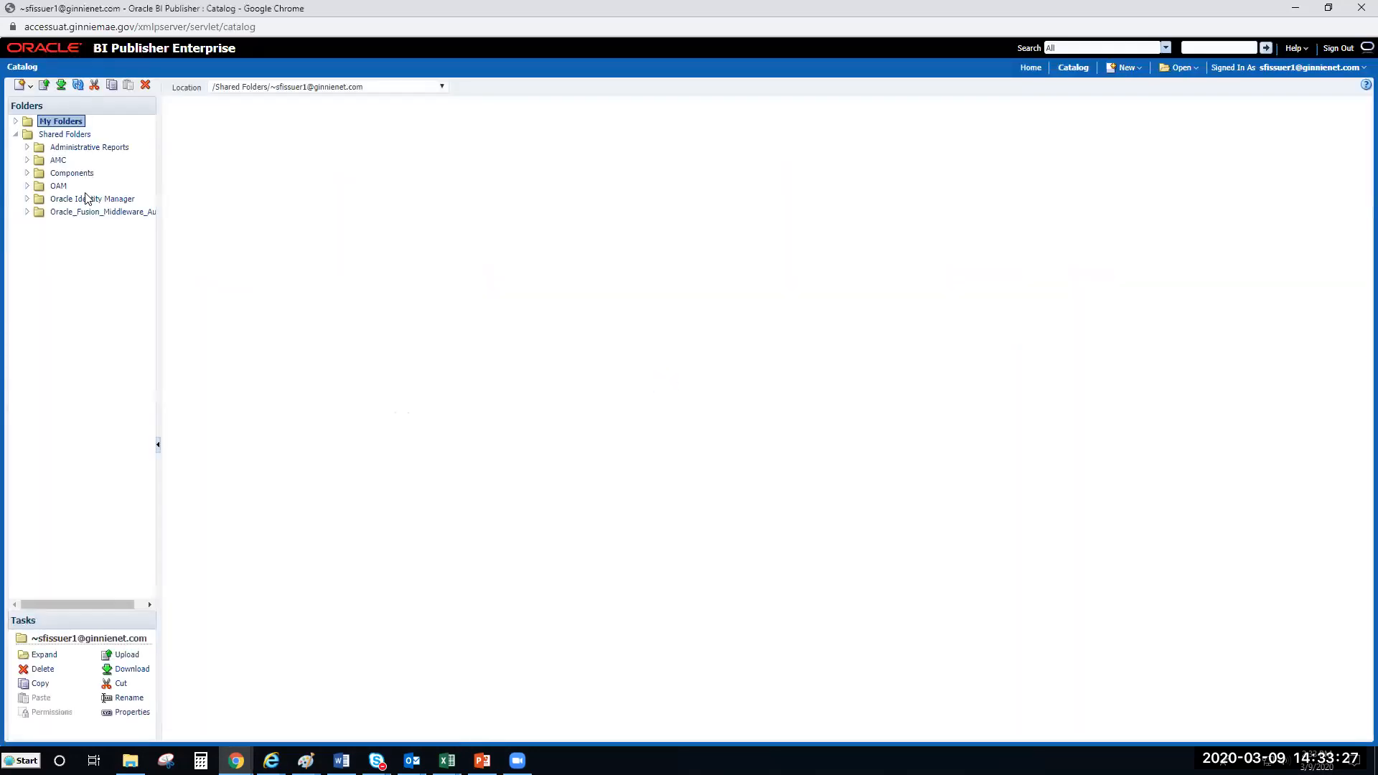
{"action": "left_click", "coordinate": [97, 150]}
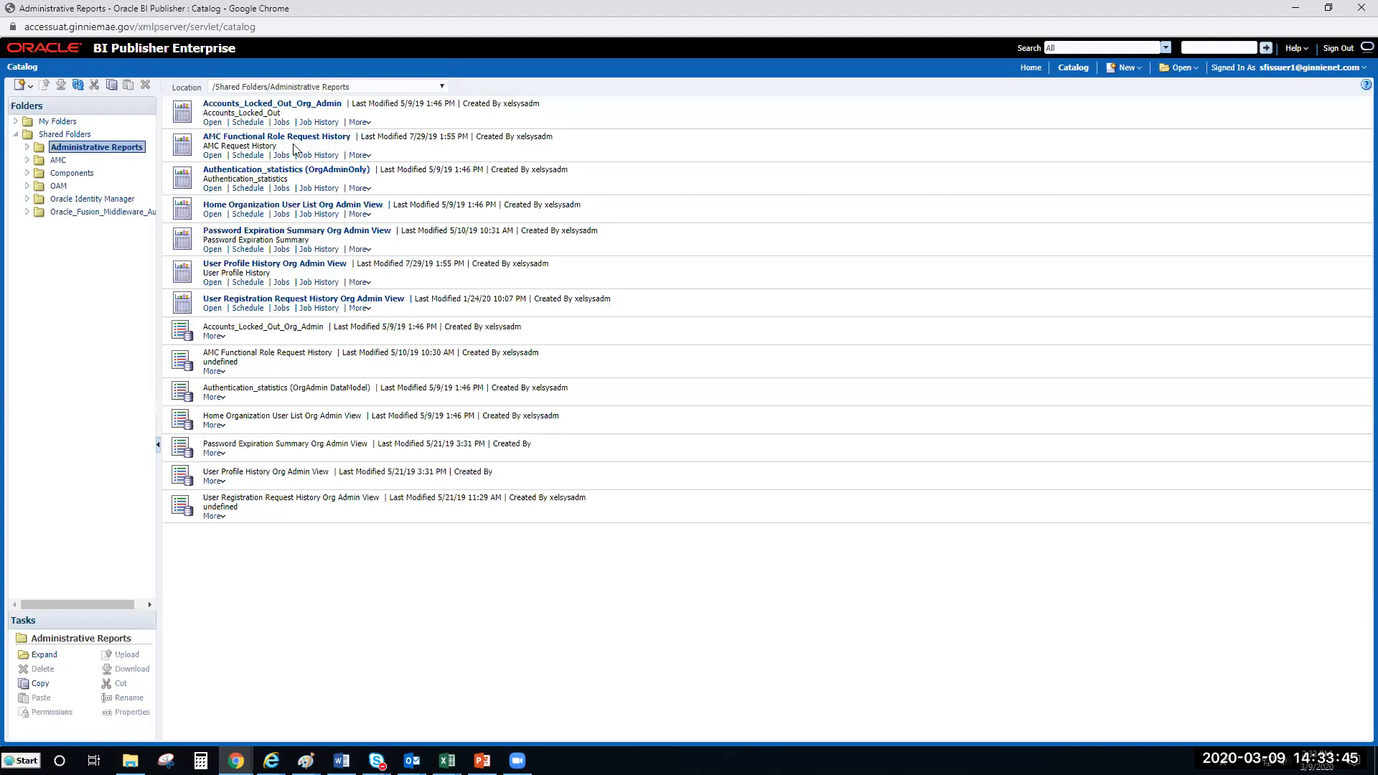
{"action": "left_click", "coordinate": [212, 155]}
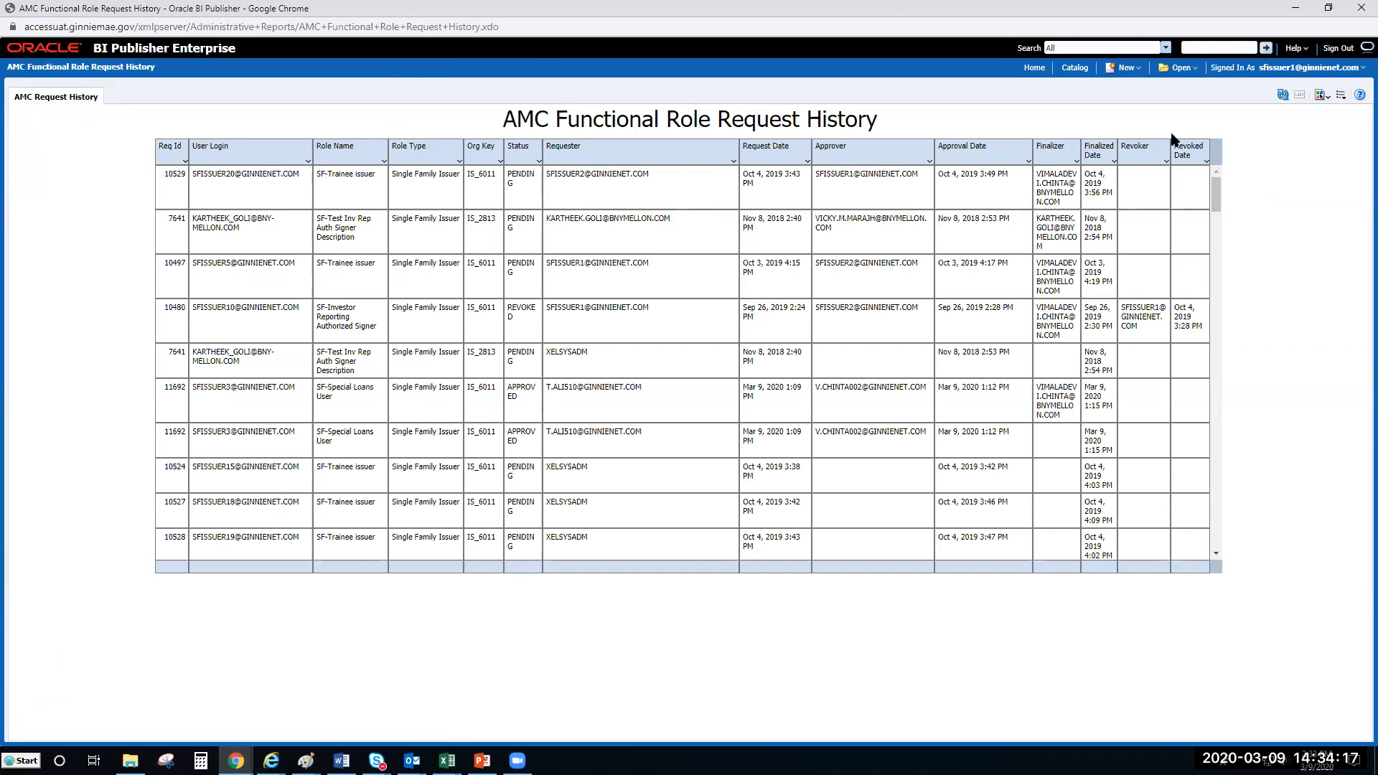
Step: Check the output formats available for the AMC Functional Role Request History report
{"action": "left_click", "coordinate": [1322, 95]}
Step: Filter the Status column to PENDING only, review the results, and return to BI Publisher home
{"action": "left_click", "coordinate": [538, 162]}
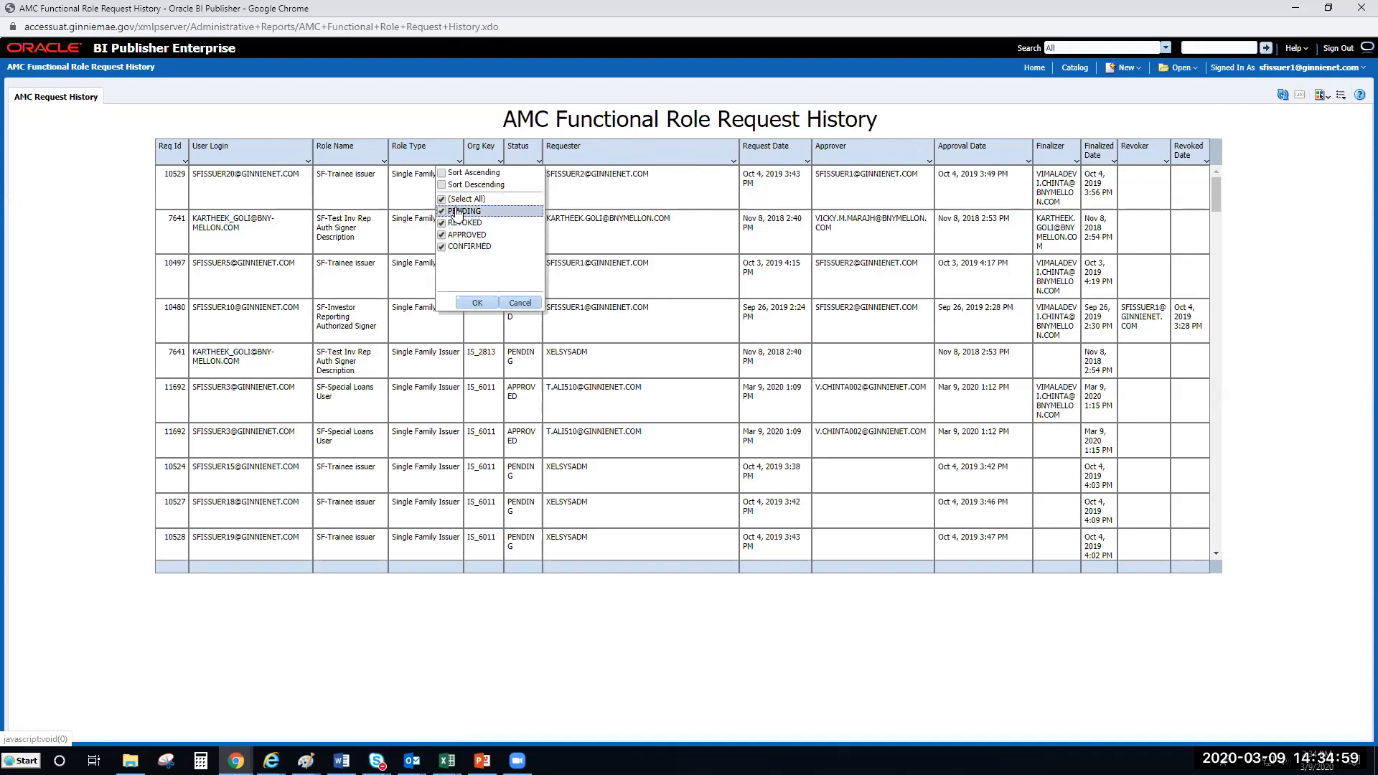
{"action": "left_click", "coordinate": [442, 199]}
{"action": "left_click", "coordinate": [476, 302]}
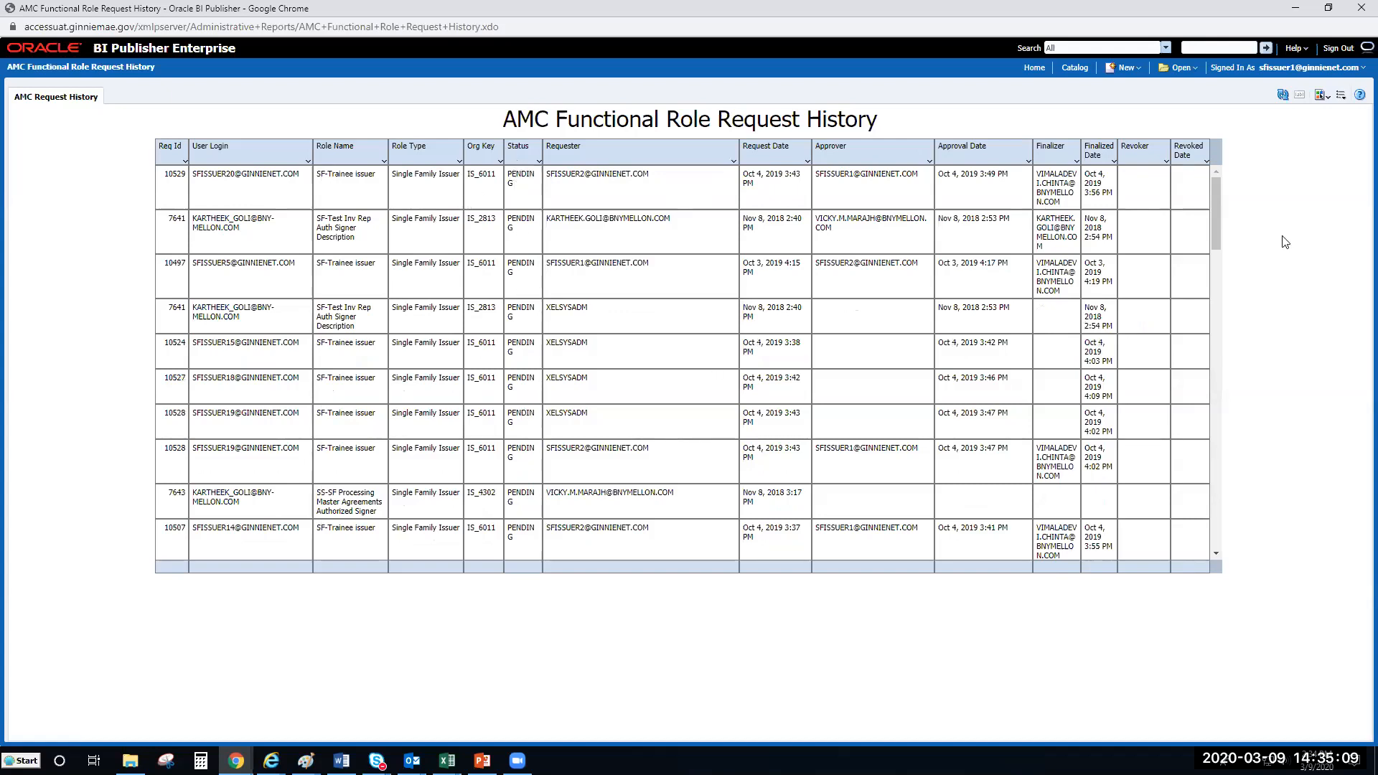
{"action": "left_click_drag", "start_coordinate": [1215, 208], "coordinate": [1212, 422]}
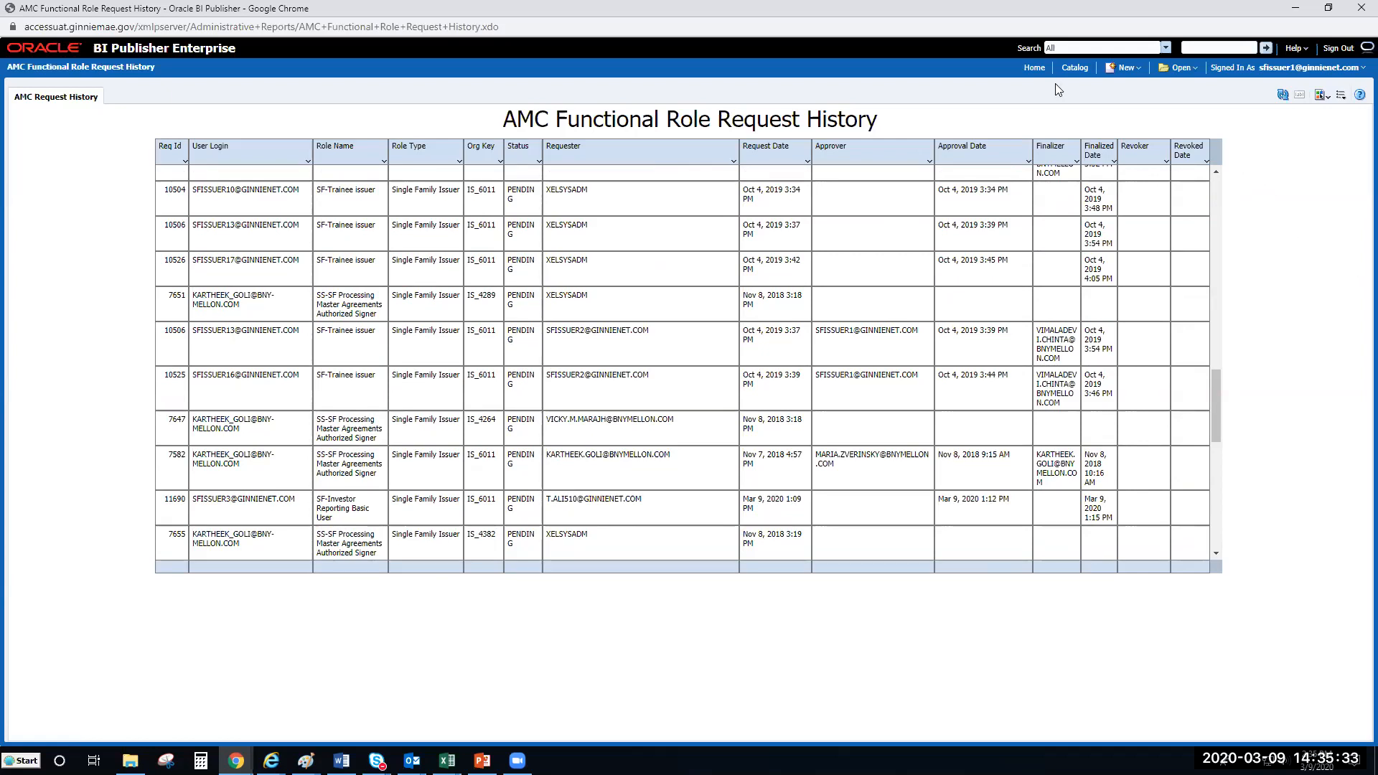
{"action": "left_click", "coordinate": [1032, 73]}
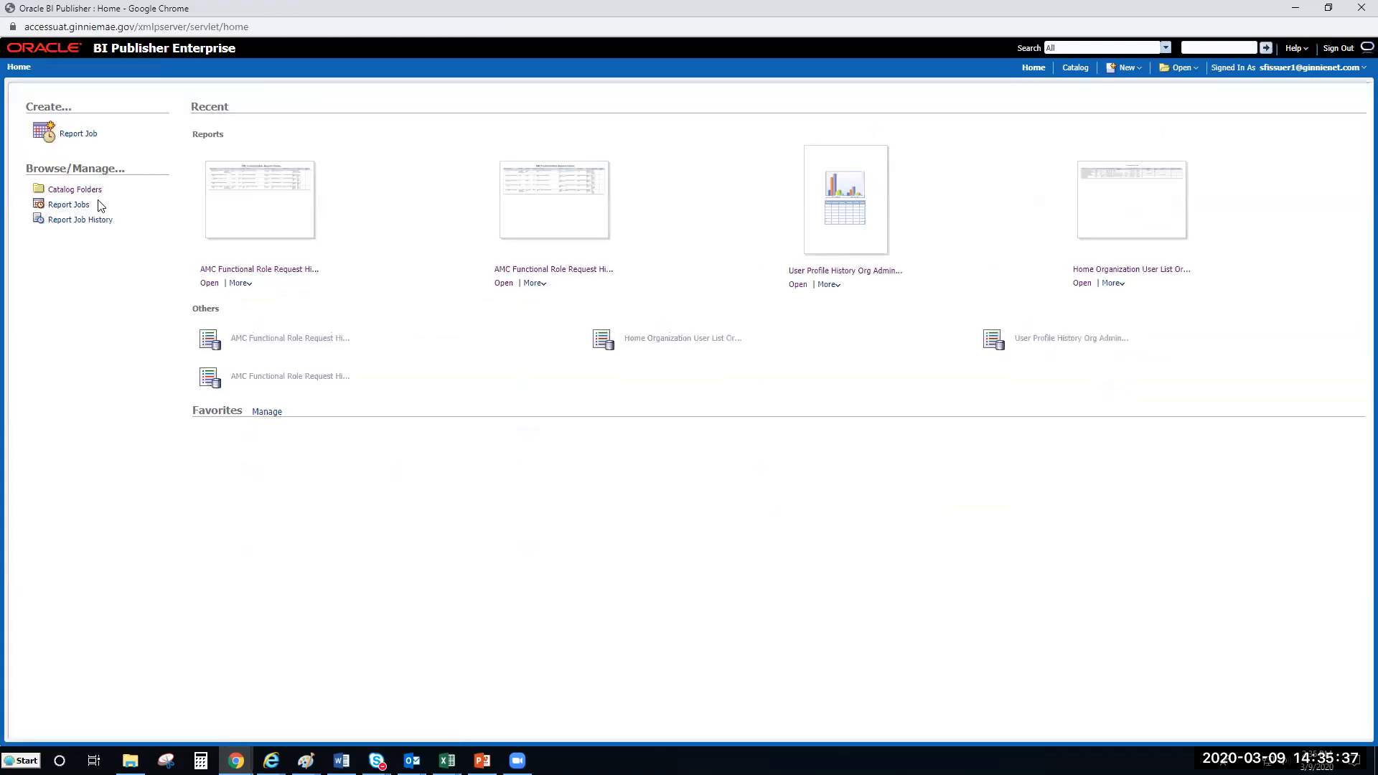
Step: Open the Home Organization User List Org Admin View report from Administrative Reports
{"action": "left_click", "coordinate": [76, 194]}
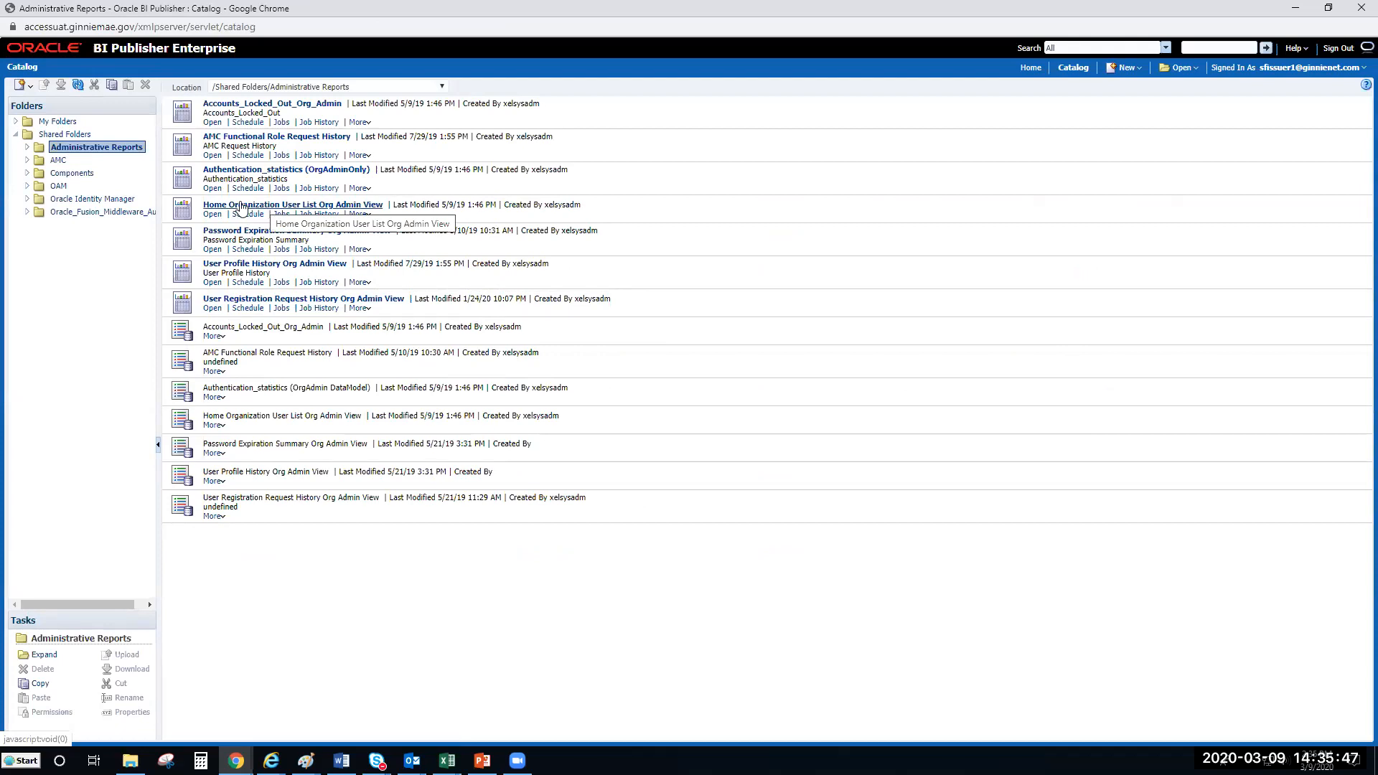
{"action": "left_click", "coordinate": [208, 215]}
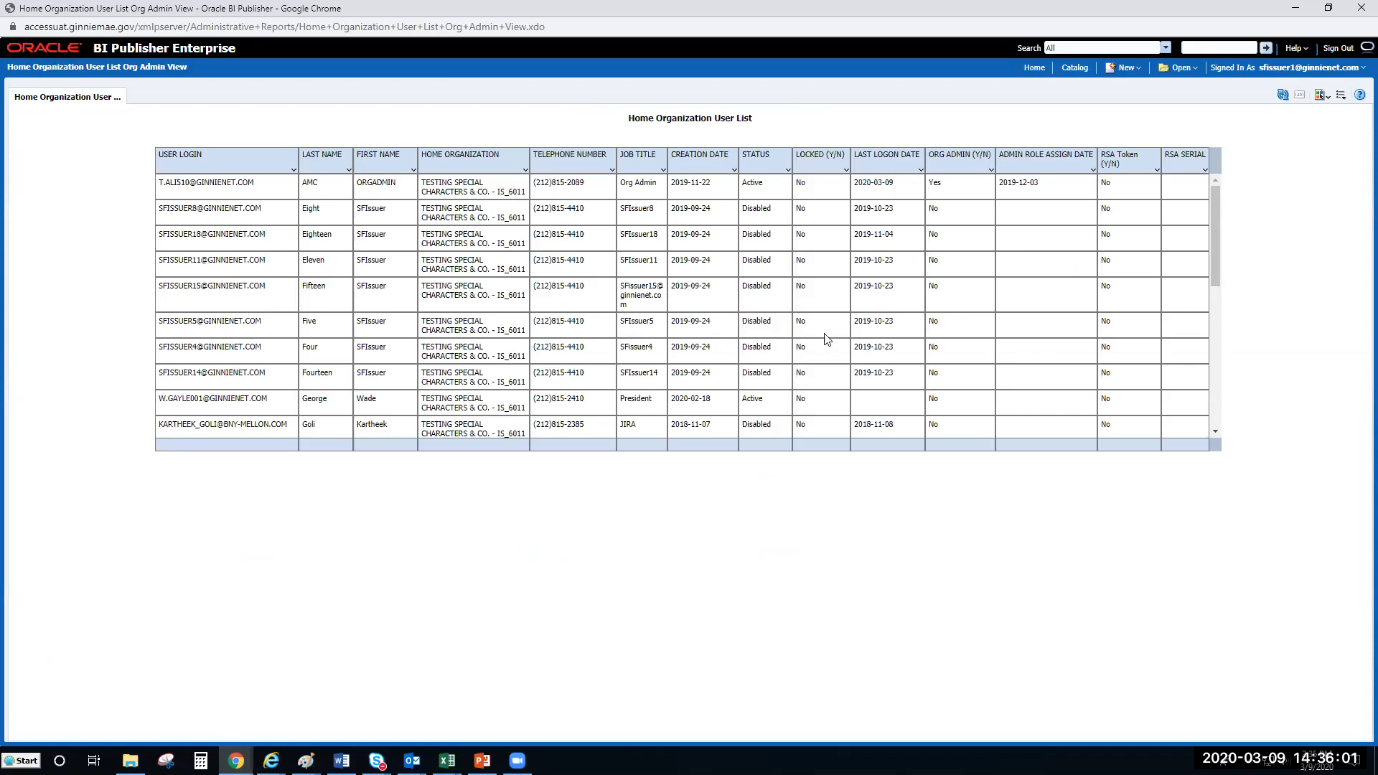
Step: Filter the STATUS column so only Active users are listed
{"action": "left_click", "coordinate": [787, 170]}
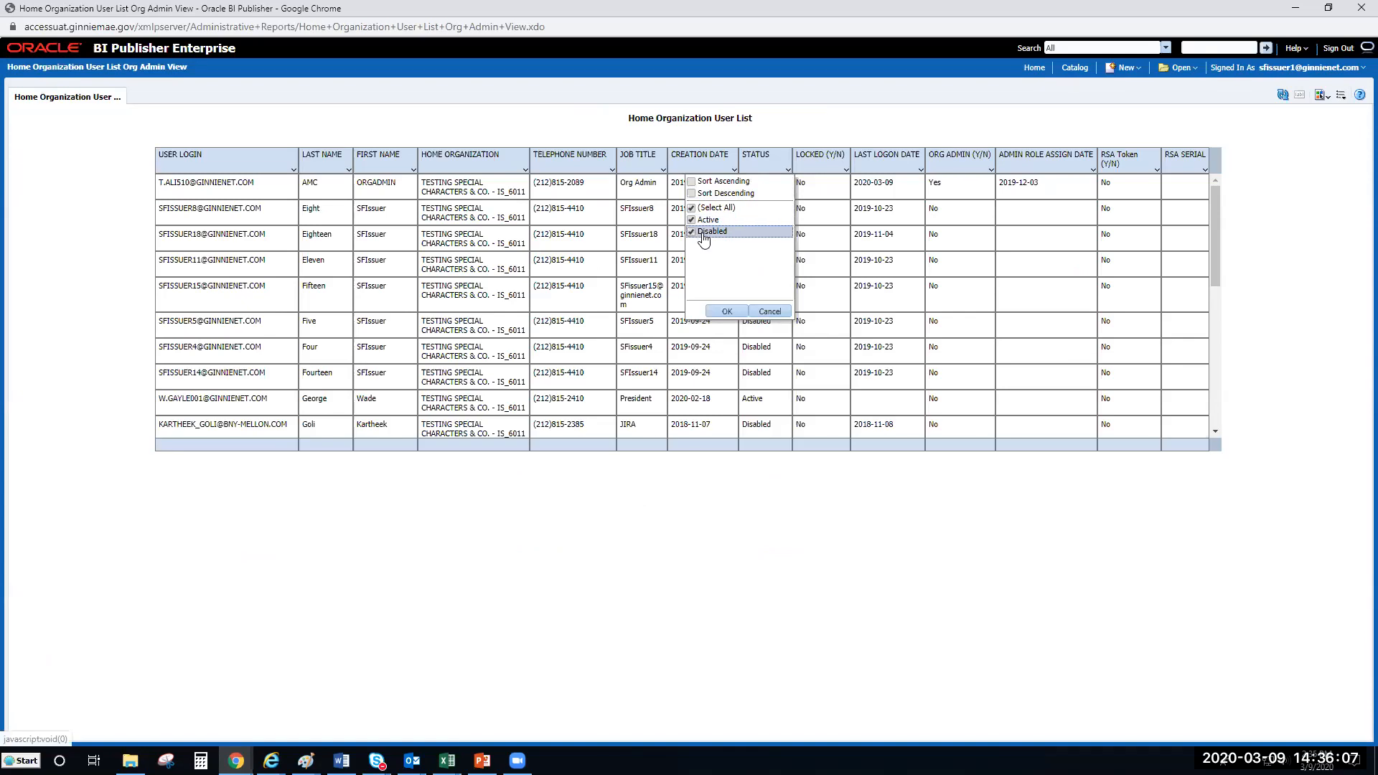
{"action": "left_click", "coordinate": [691, 209]}
{"action": "left_click", "coordinate": [692, 220]}
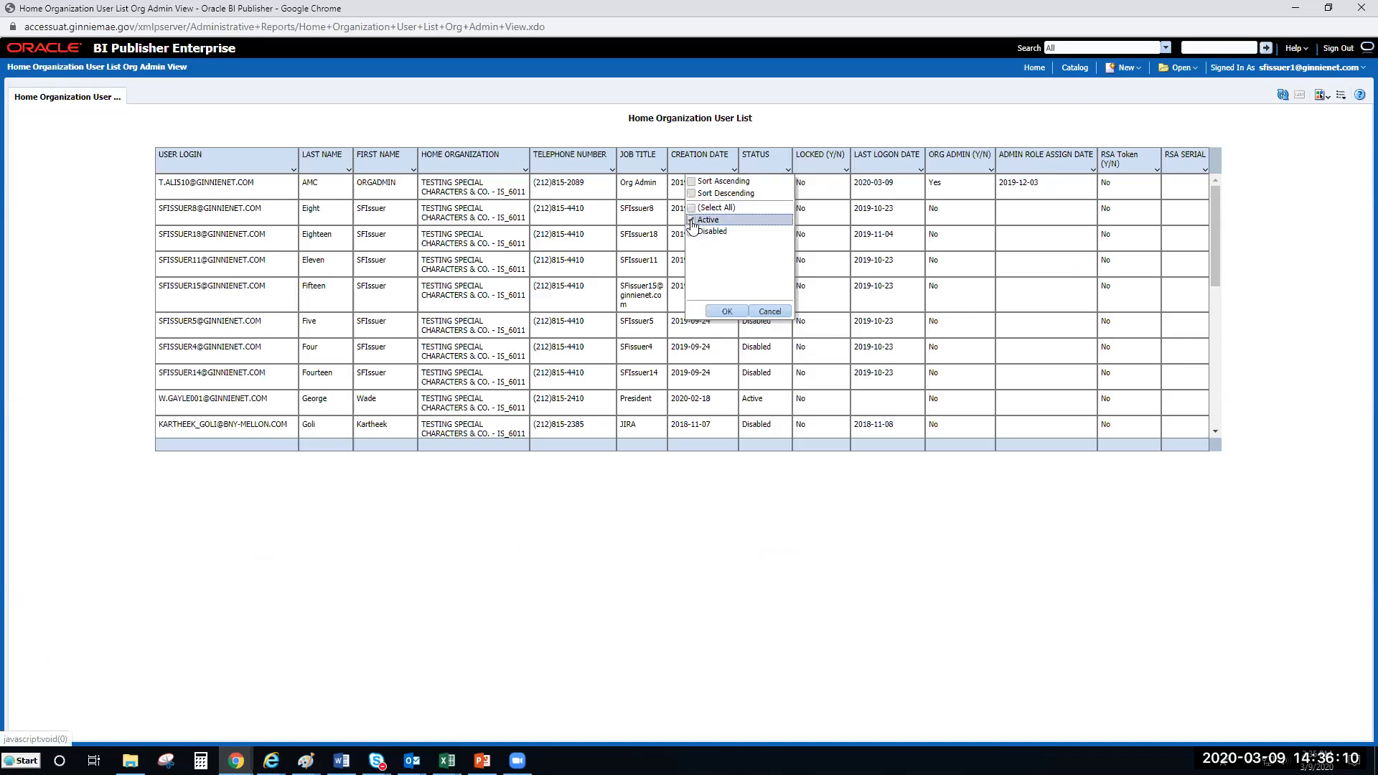
{"action": "left_click", "coordinate": [727, 309]}
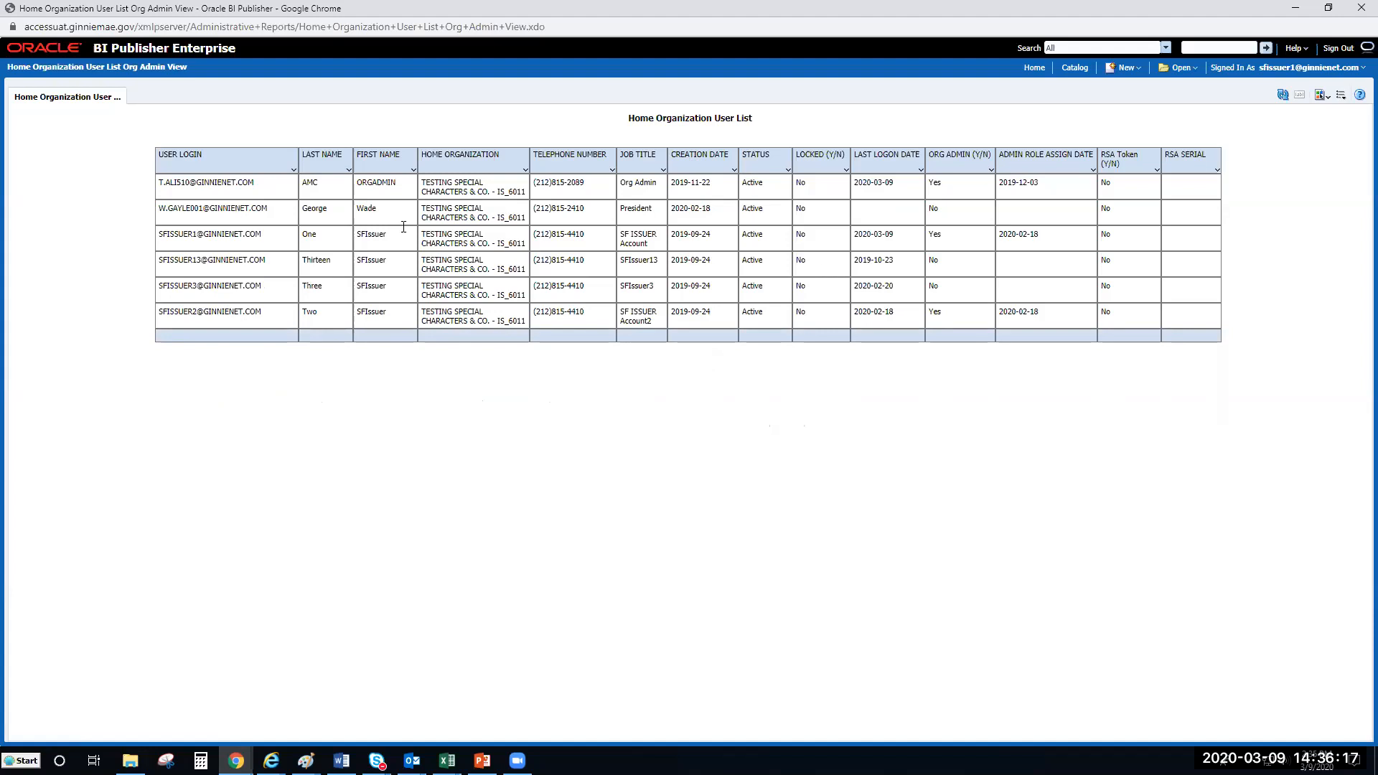
Step: Review the report's output format options, then return home and browse the Catalog Folders
{"action": "left_click", "coordinate": [1317, 98]}
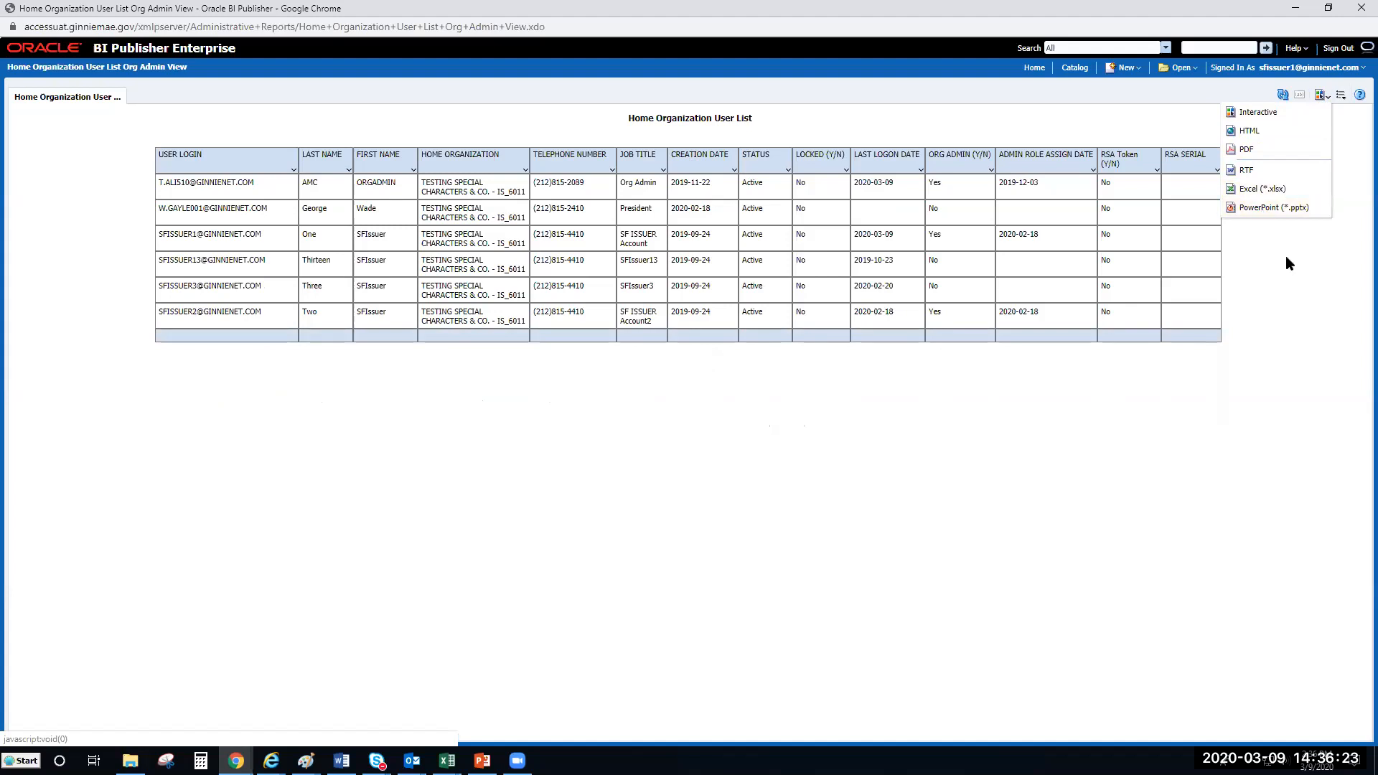
{"action": "left_click", "coordinate": [1062, 465]}
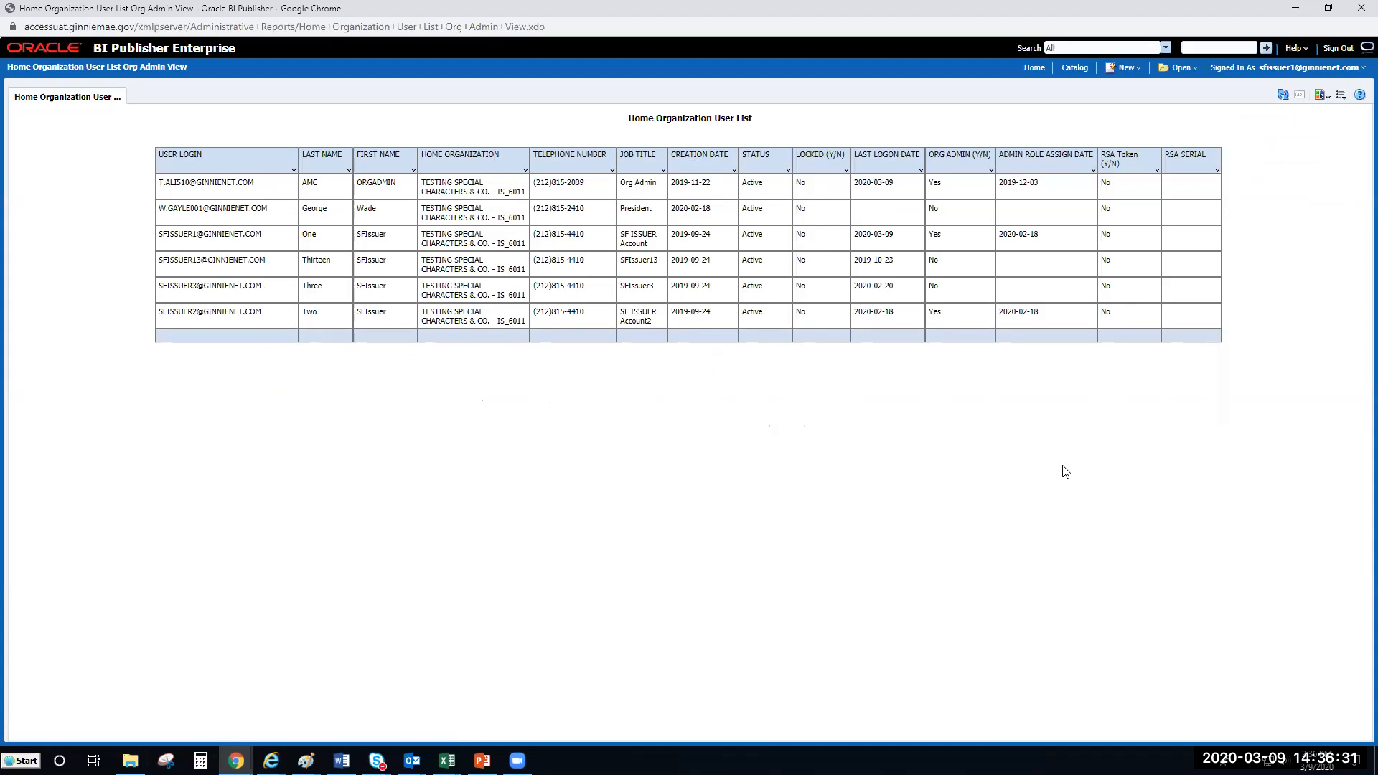
{"action": "left_click", "coordinate": [1033, 68]}
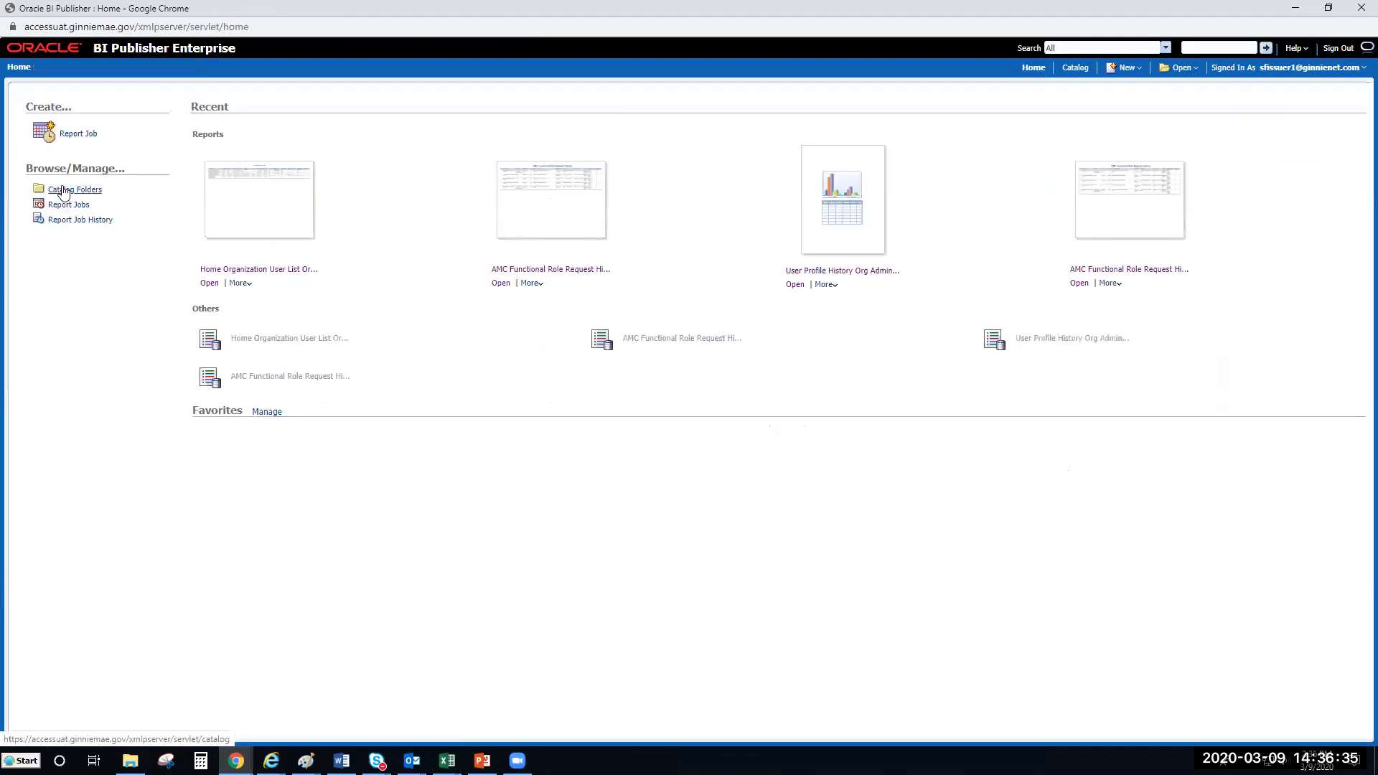
{"action": "left_click", "coordinate": [64, 190]}
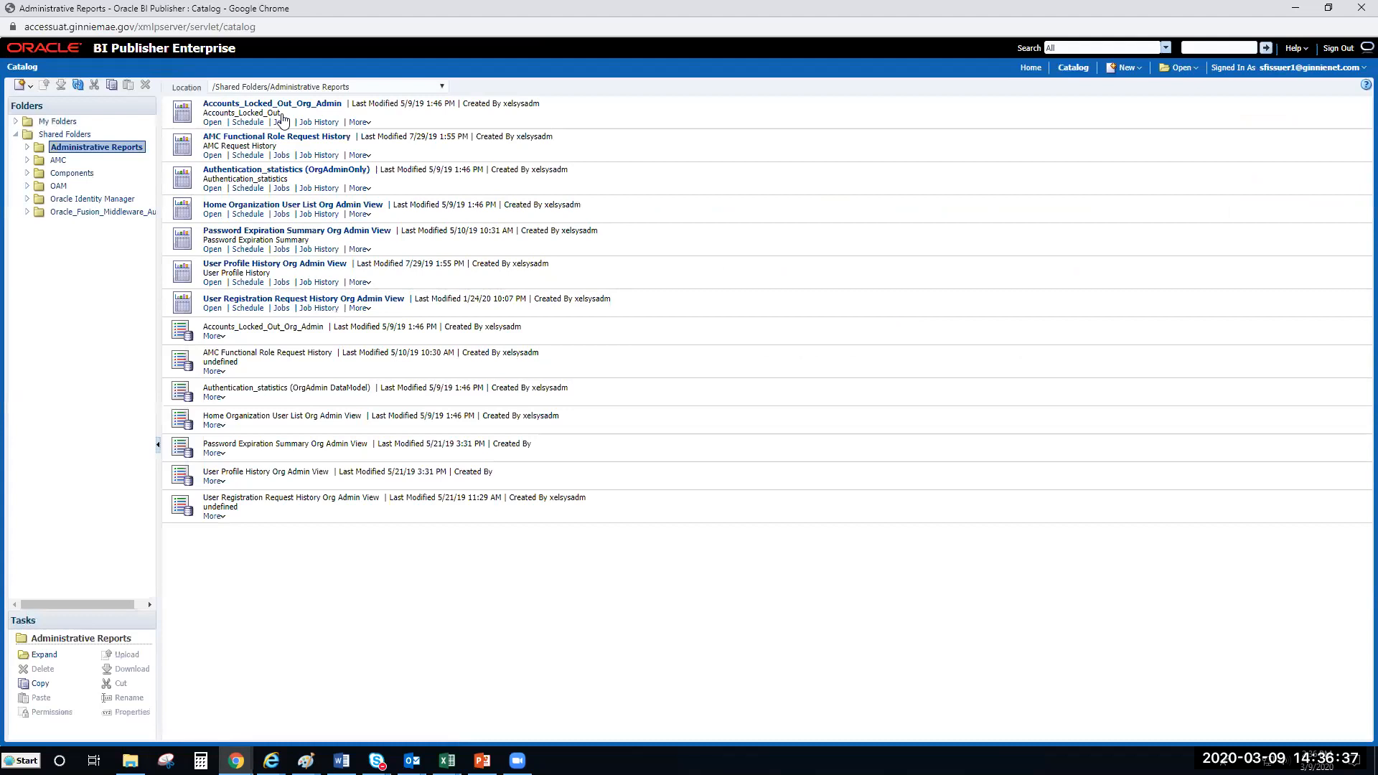